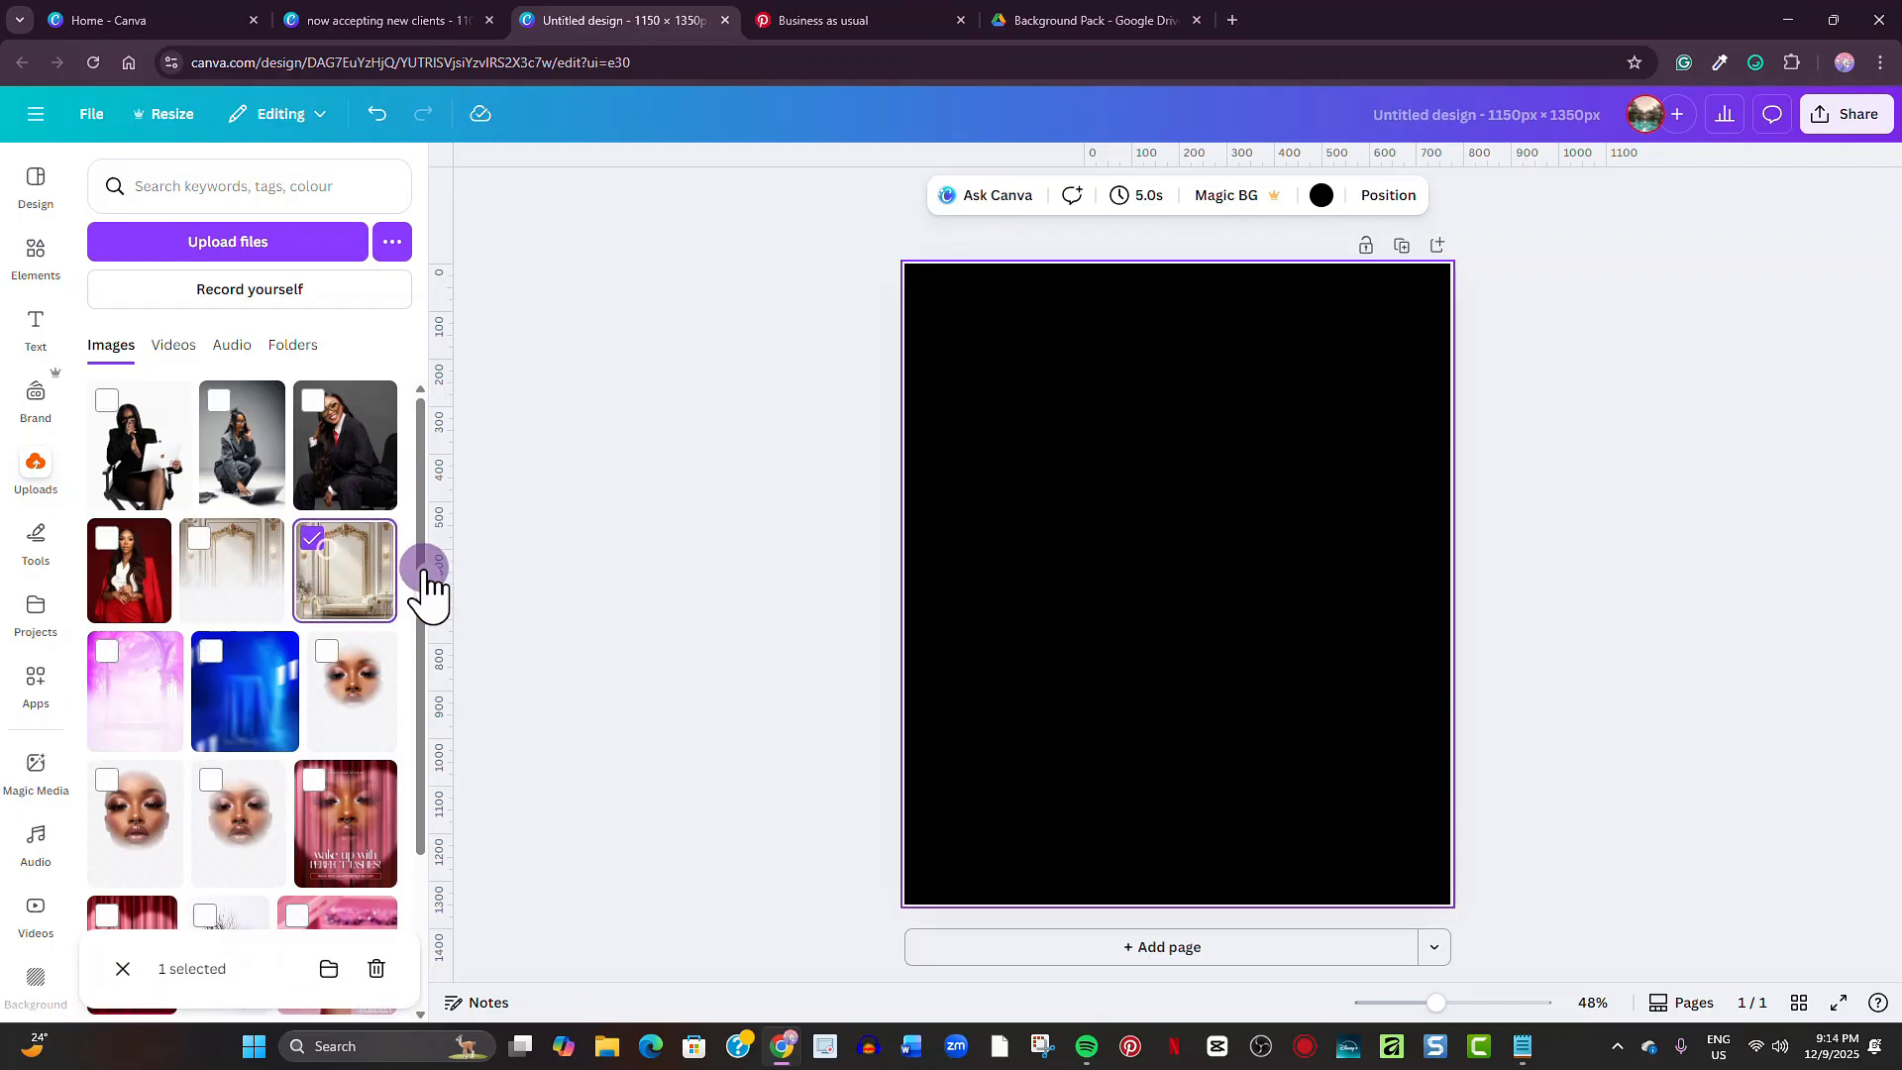
Place the uploaded image of the gold-framed room with a sofa on the page and move it slightly up.
left_click(314, 538)
left_click(347, 575)
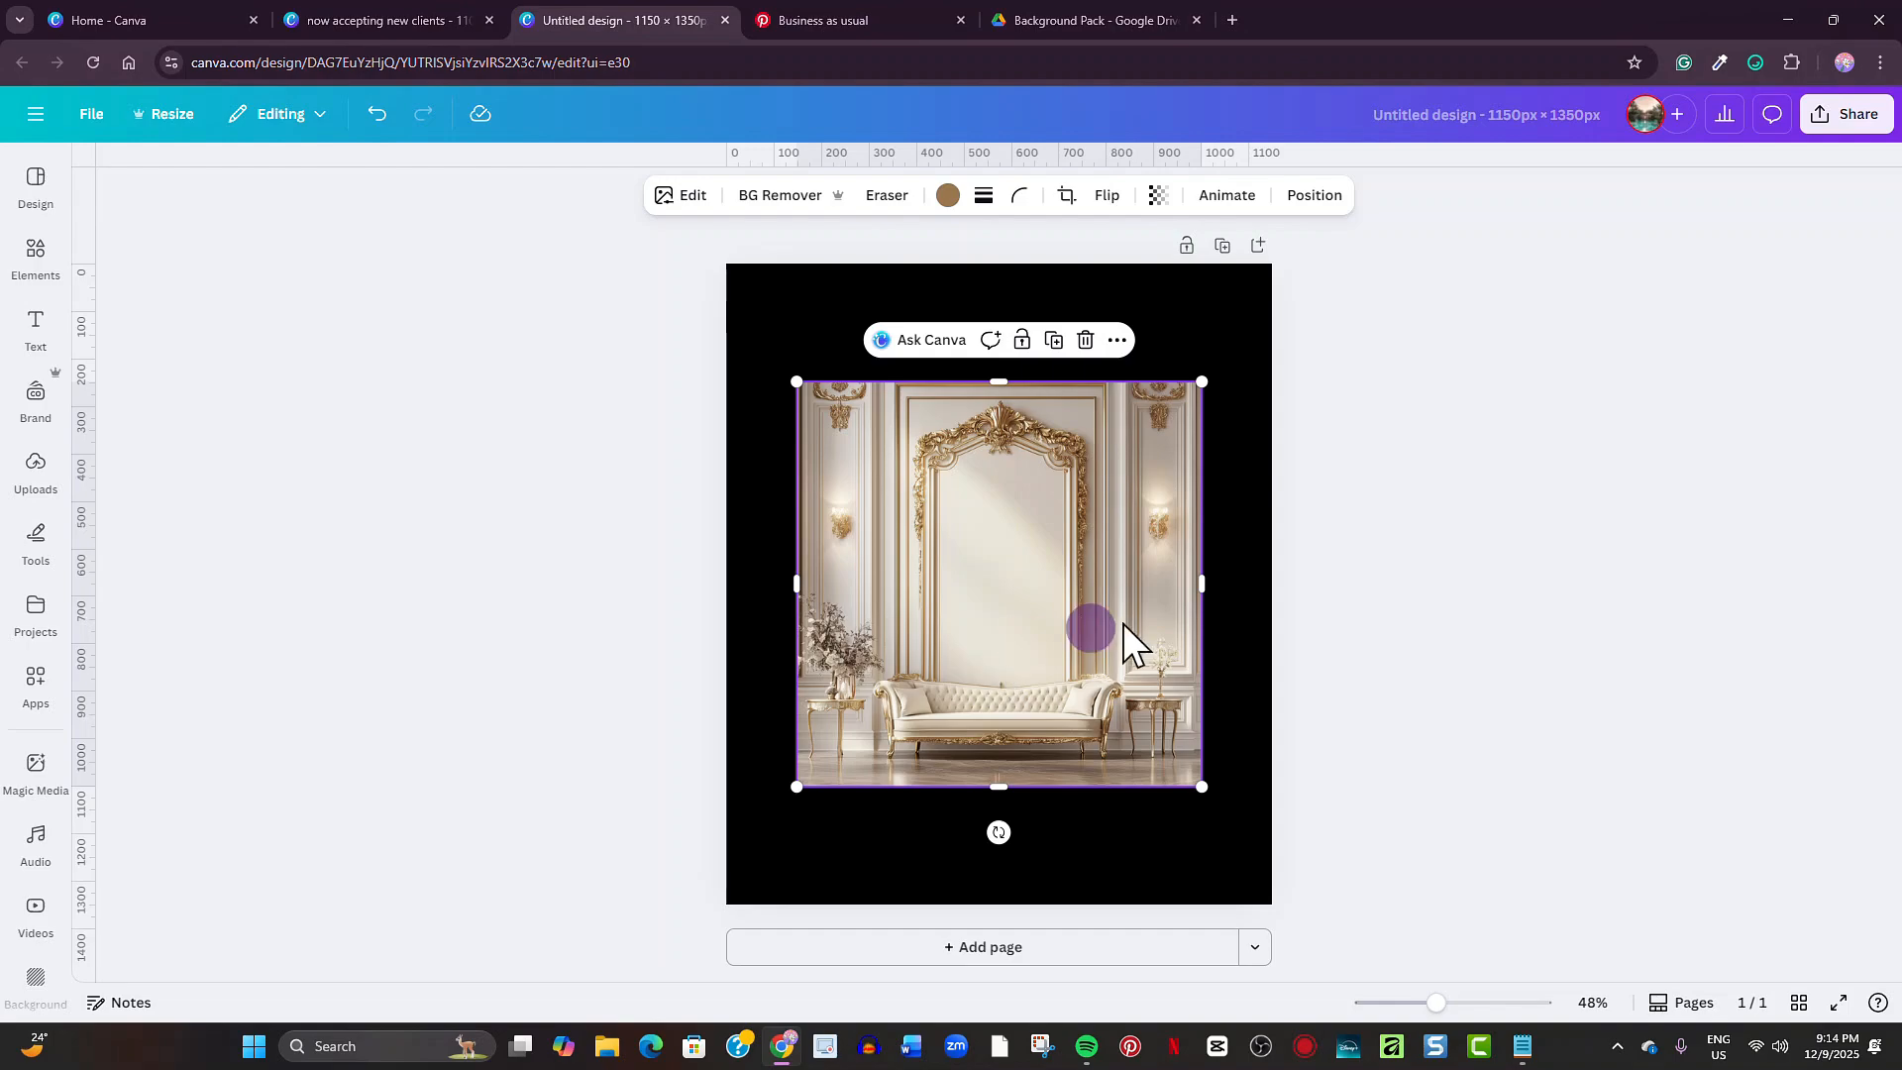
left_click_drag(1052, 559, 1058, 495)
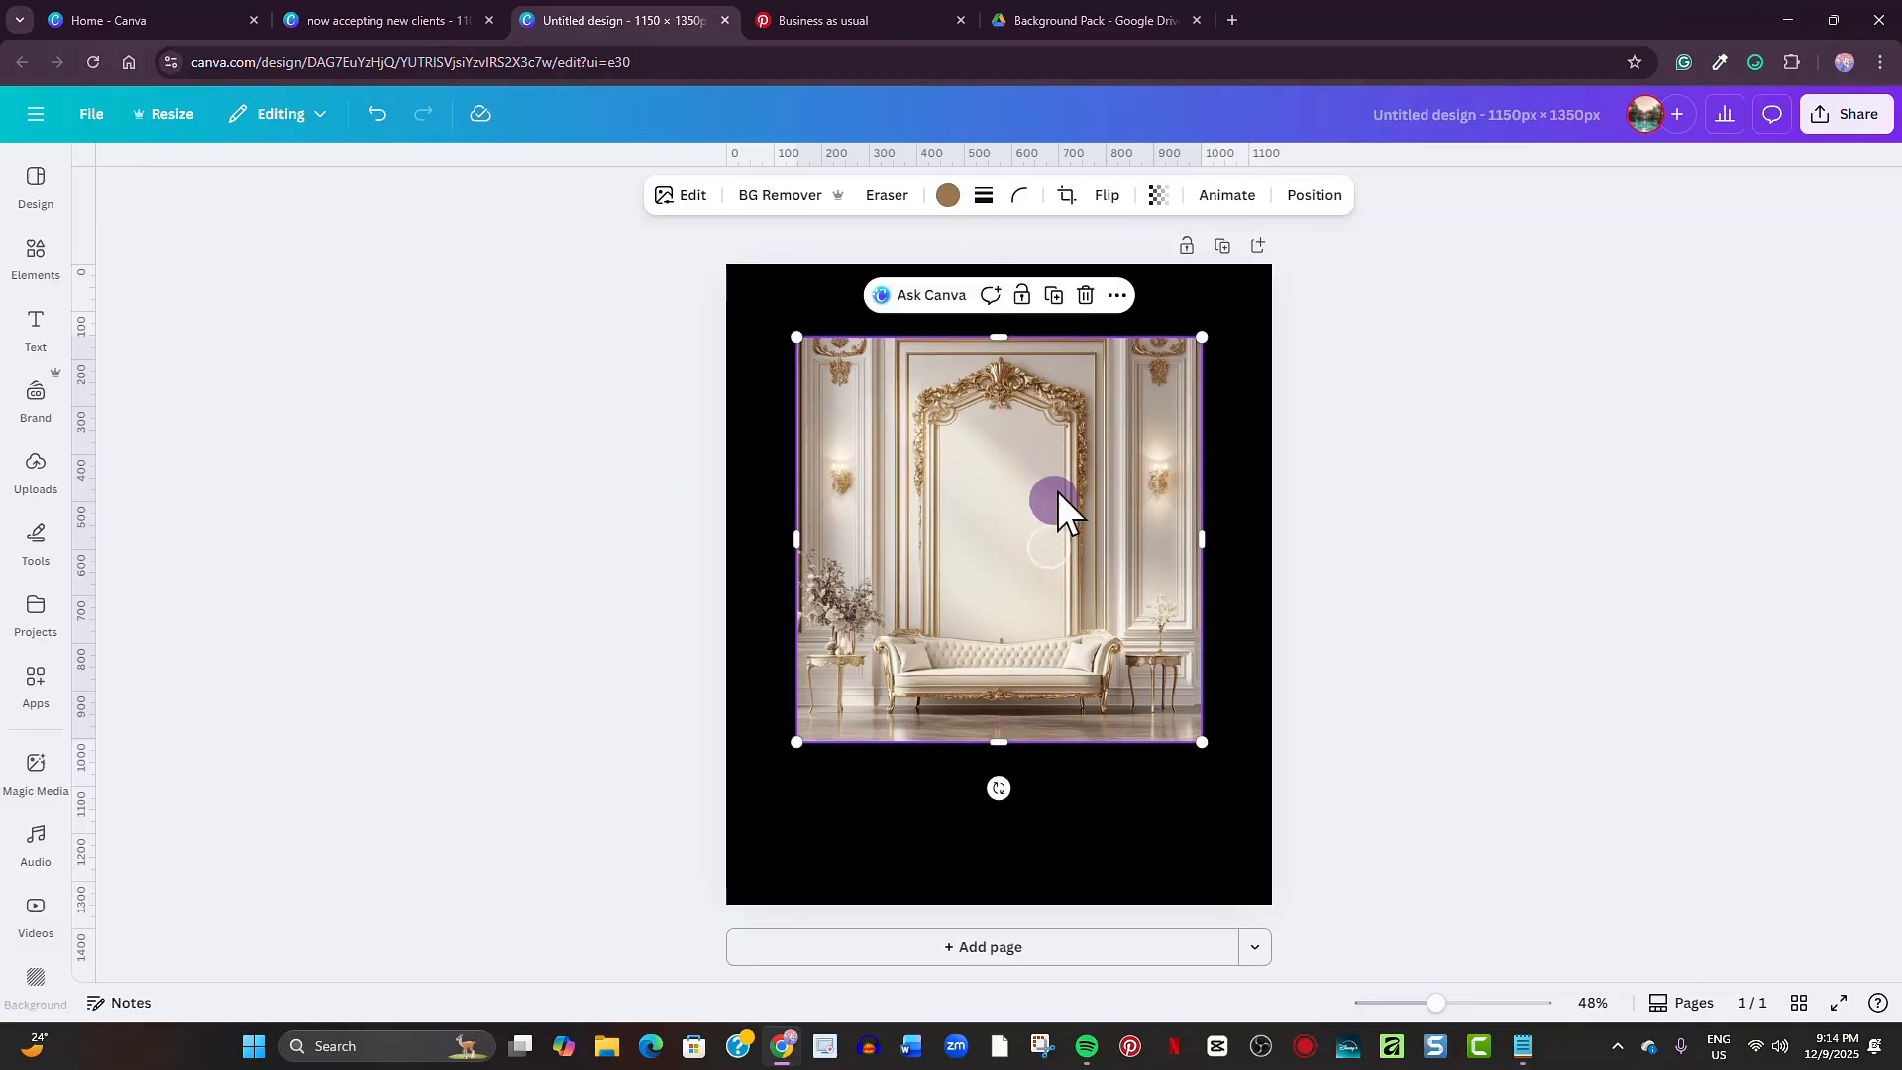
Search the apps for "blender" and open Image Blender with the room image selected.
left_click(38, 682)
left_click(198, 188)
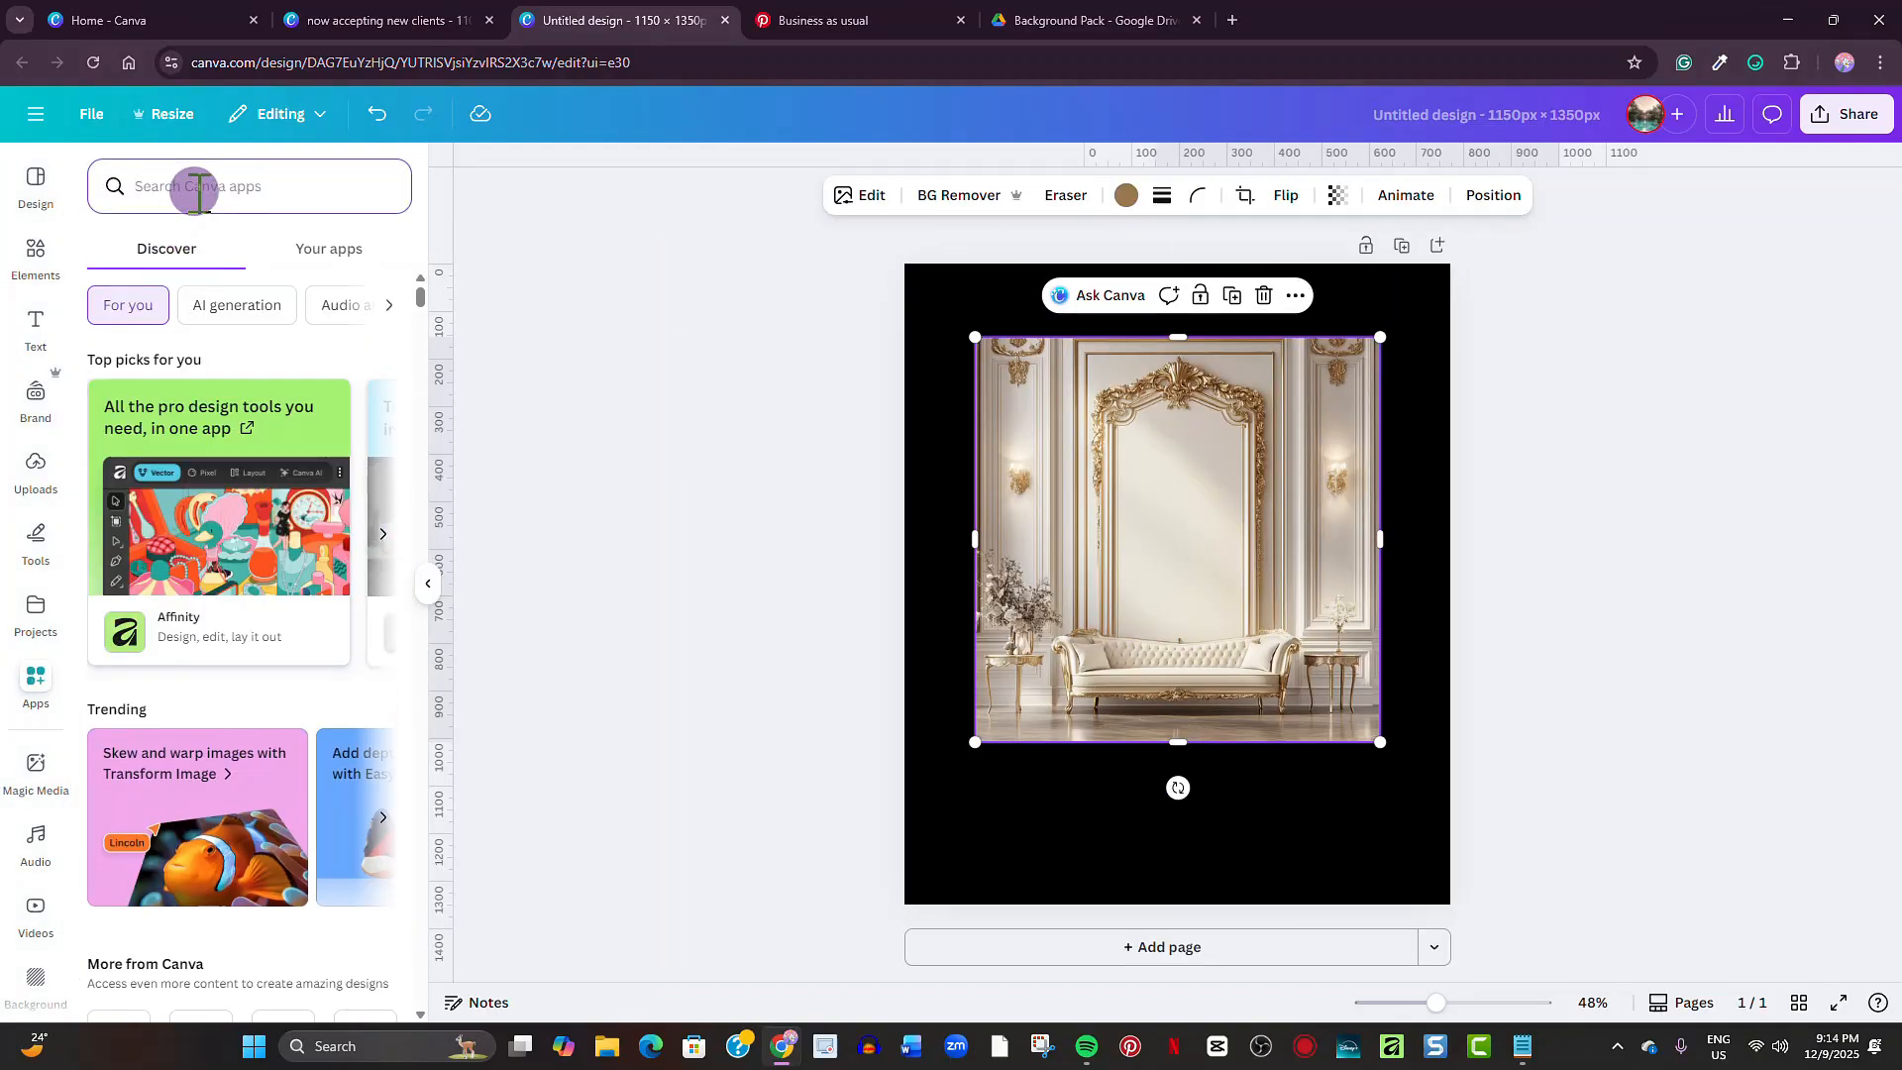
type("blender")
key("Return")
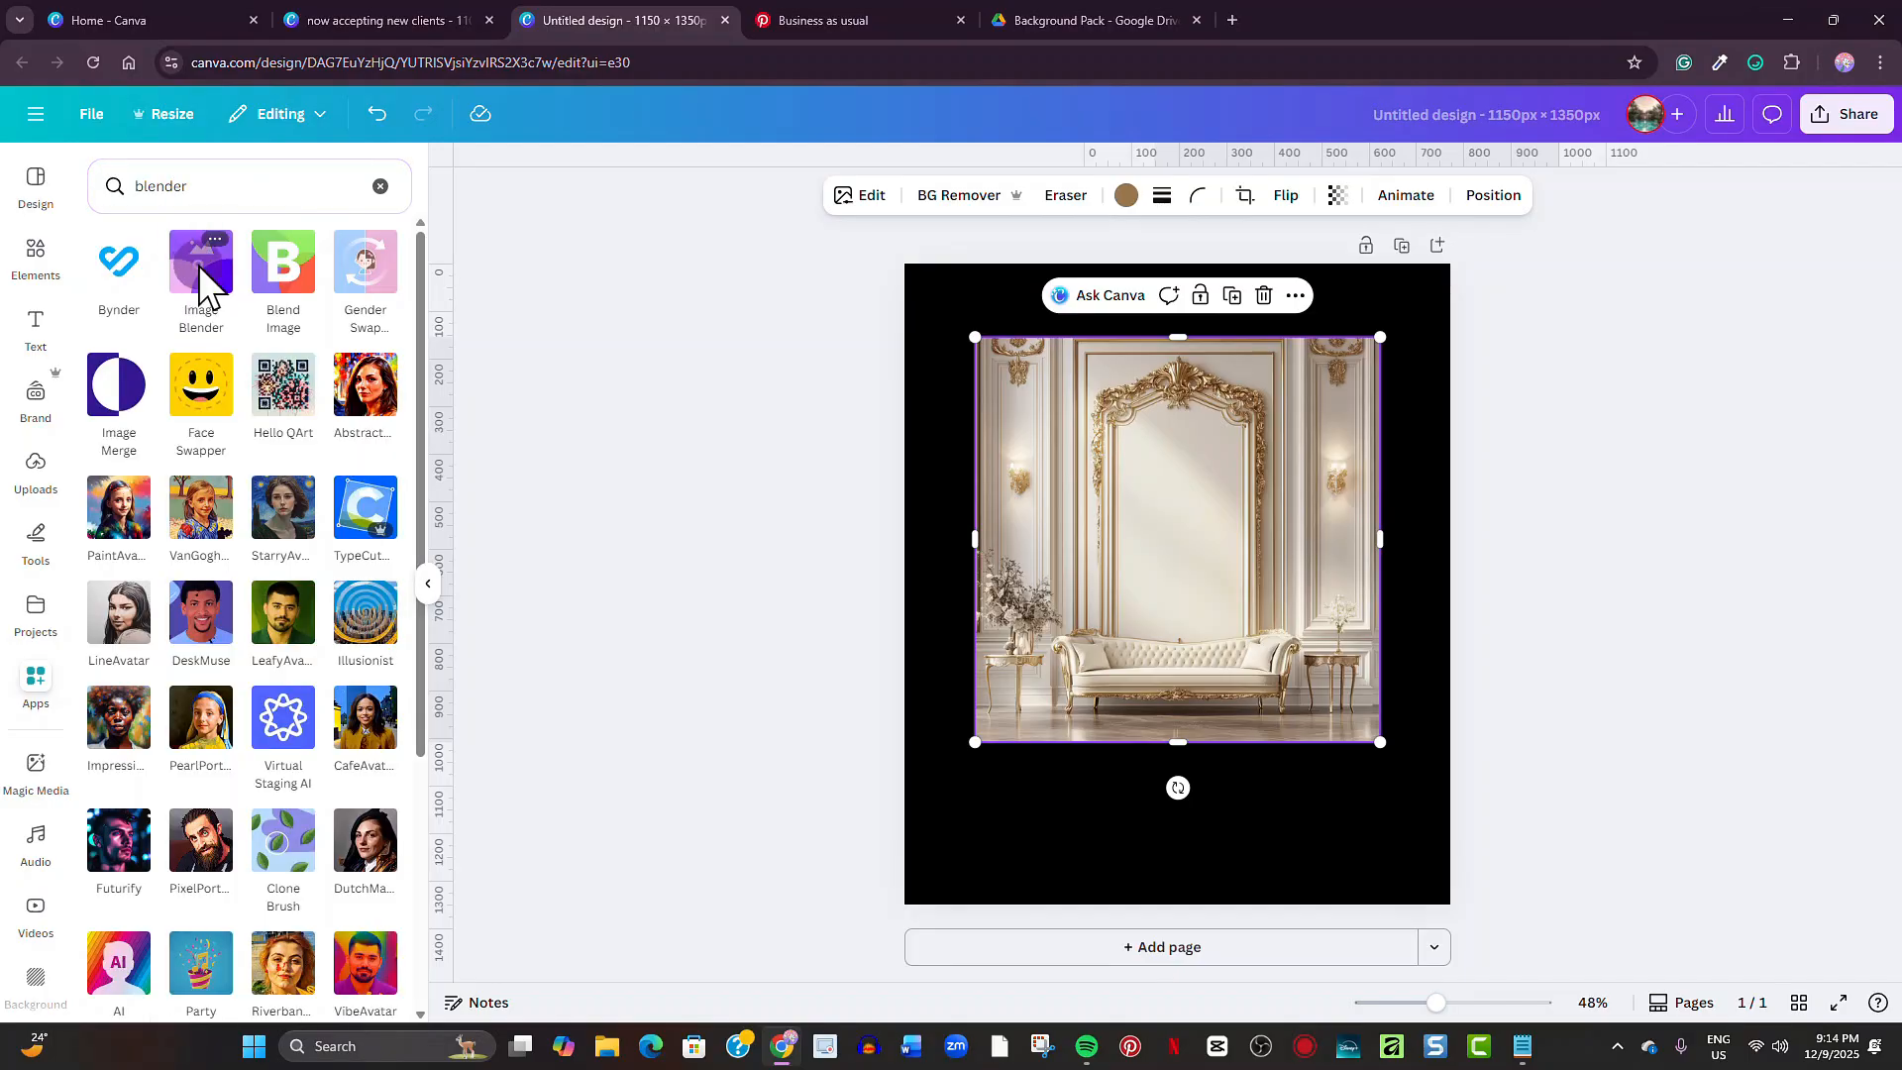
left_click(198, 266)
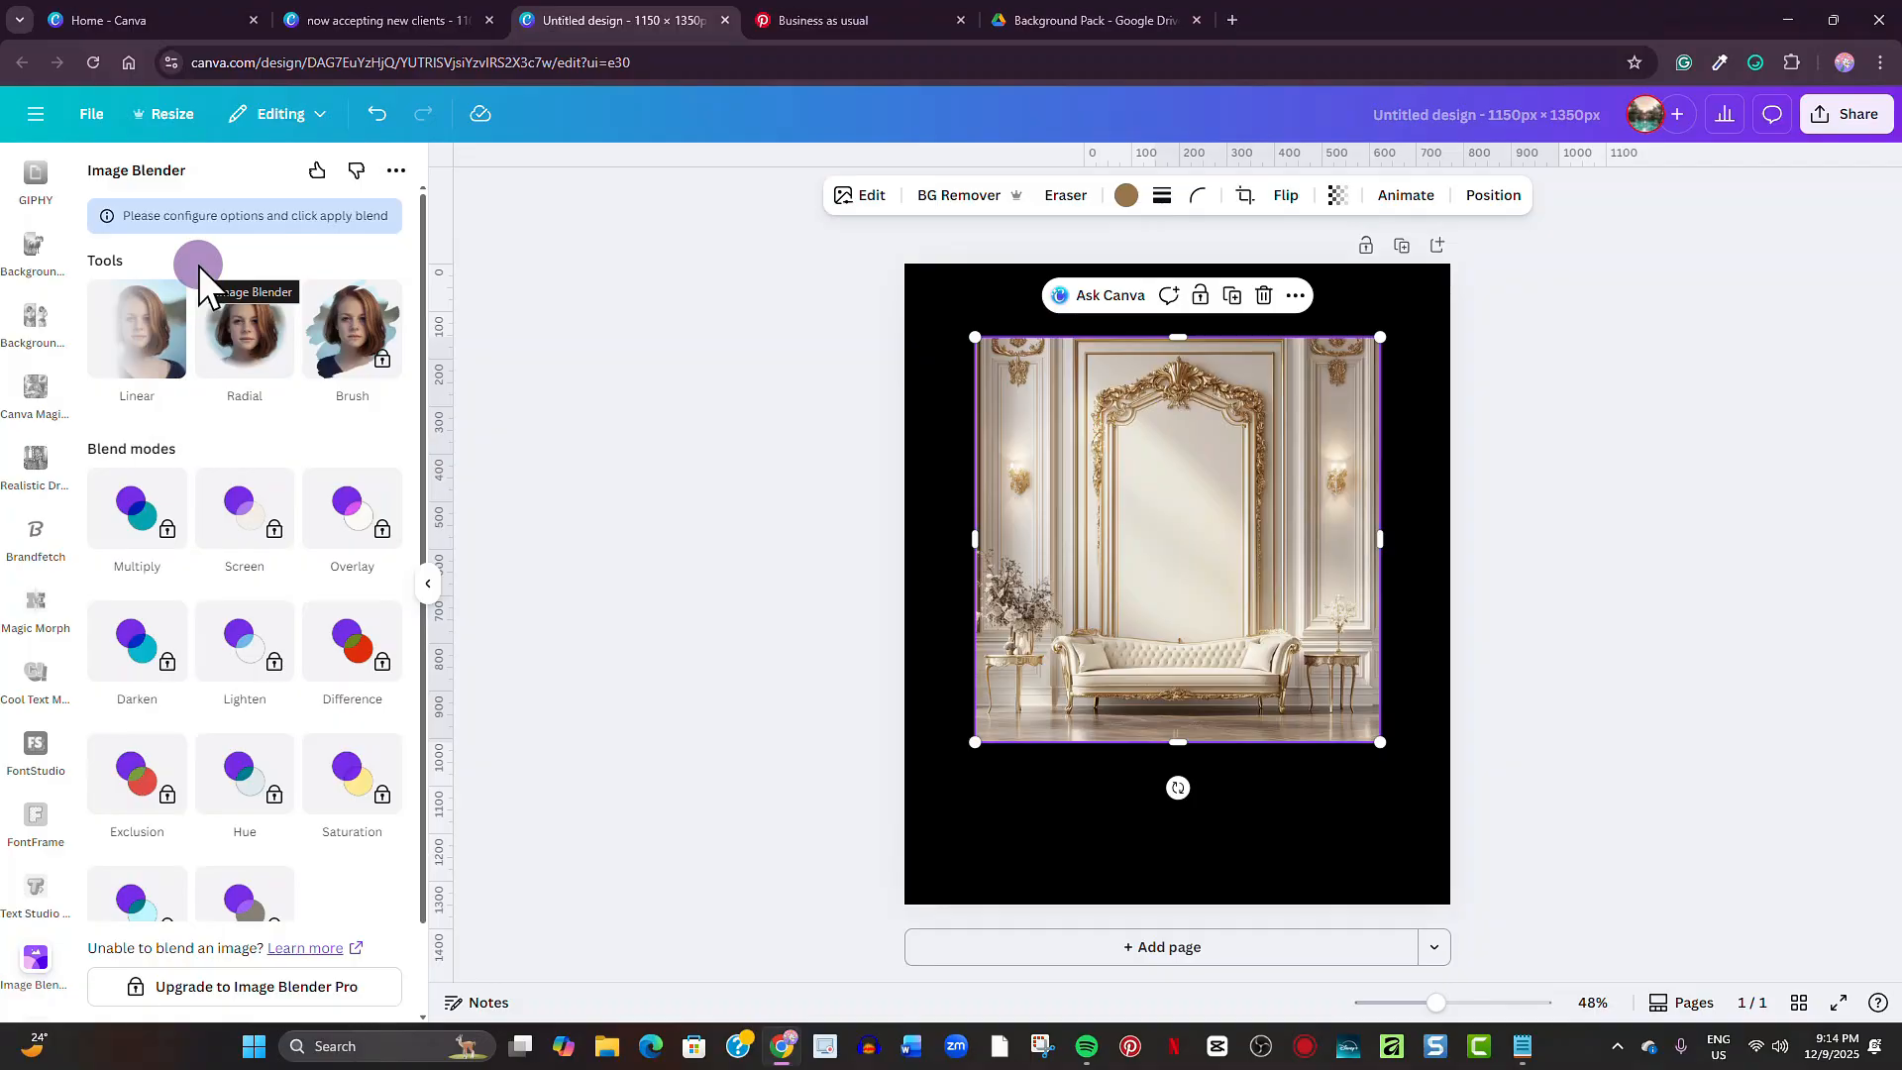
left_click(151, 348)
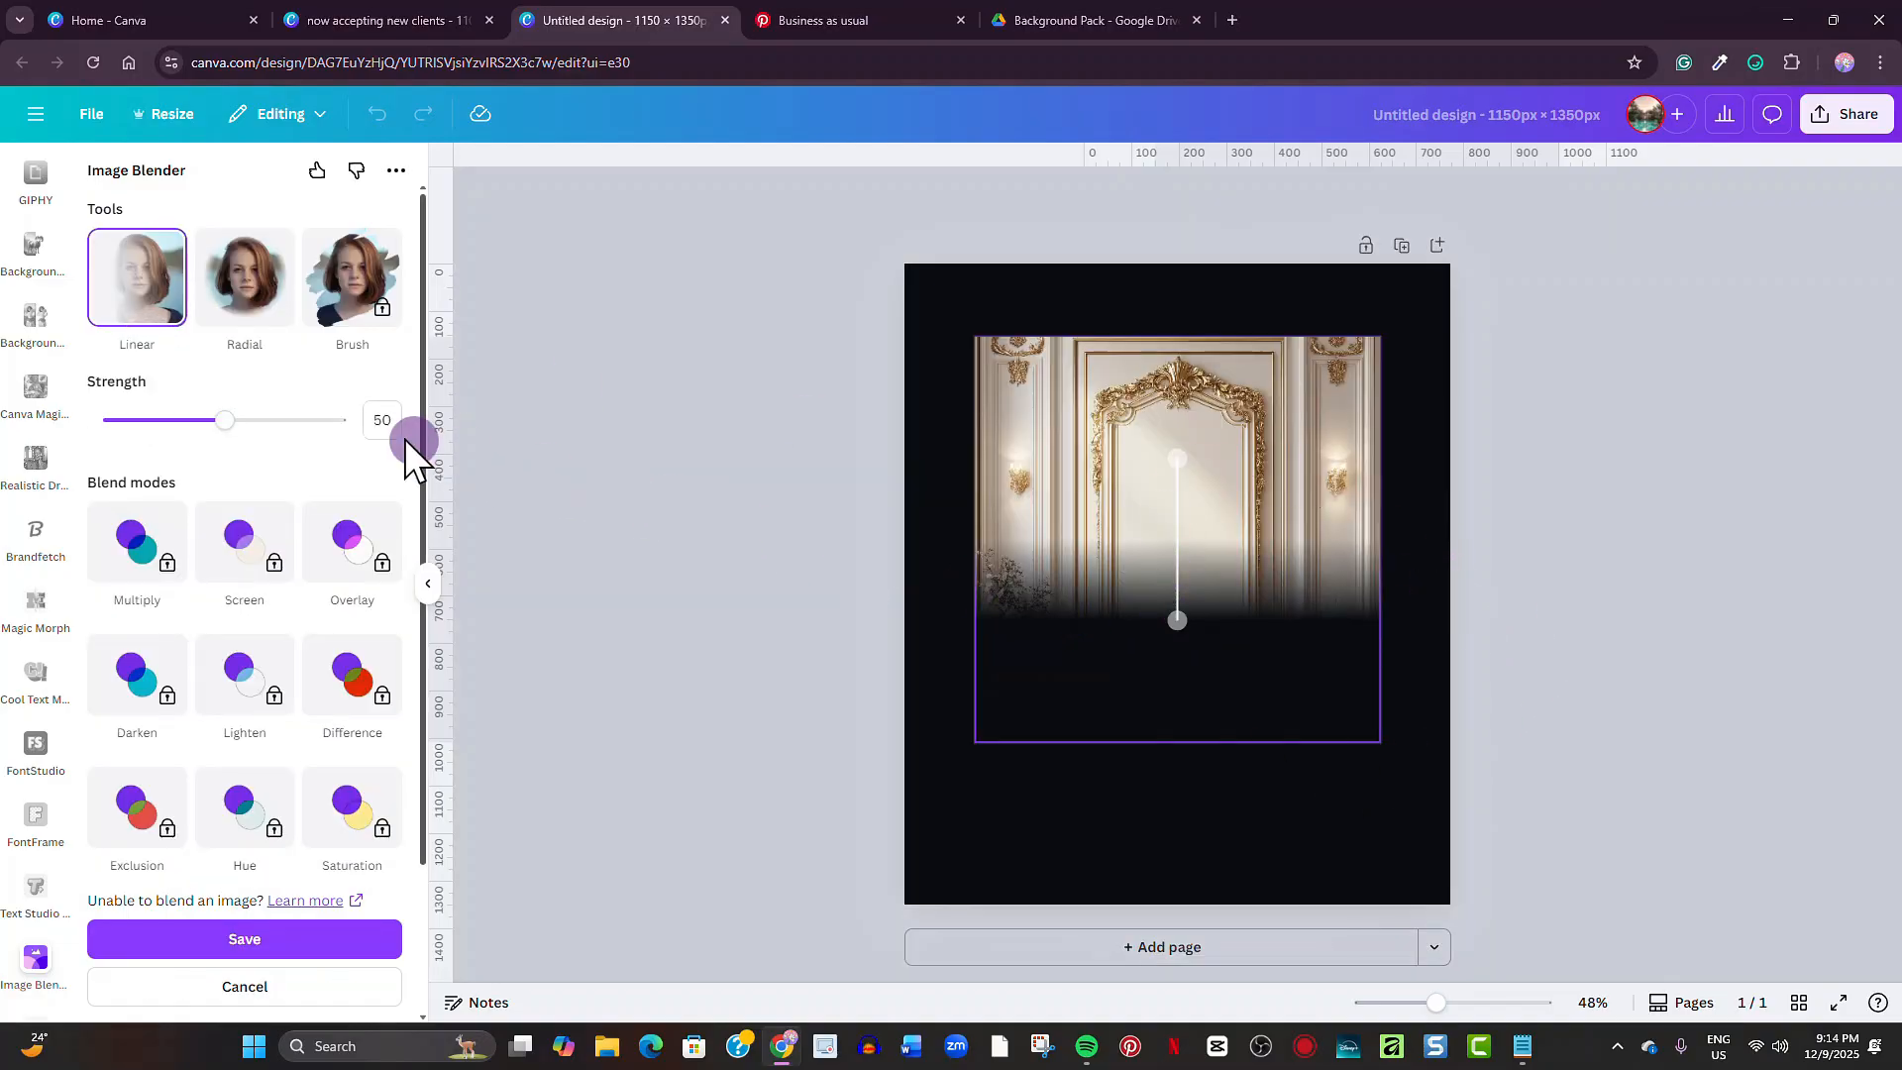
left_click(227, 419)
left_click_drag(228, 417, 127, 414)
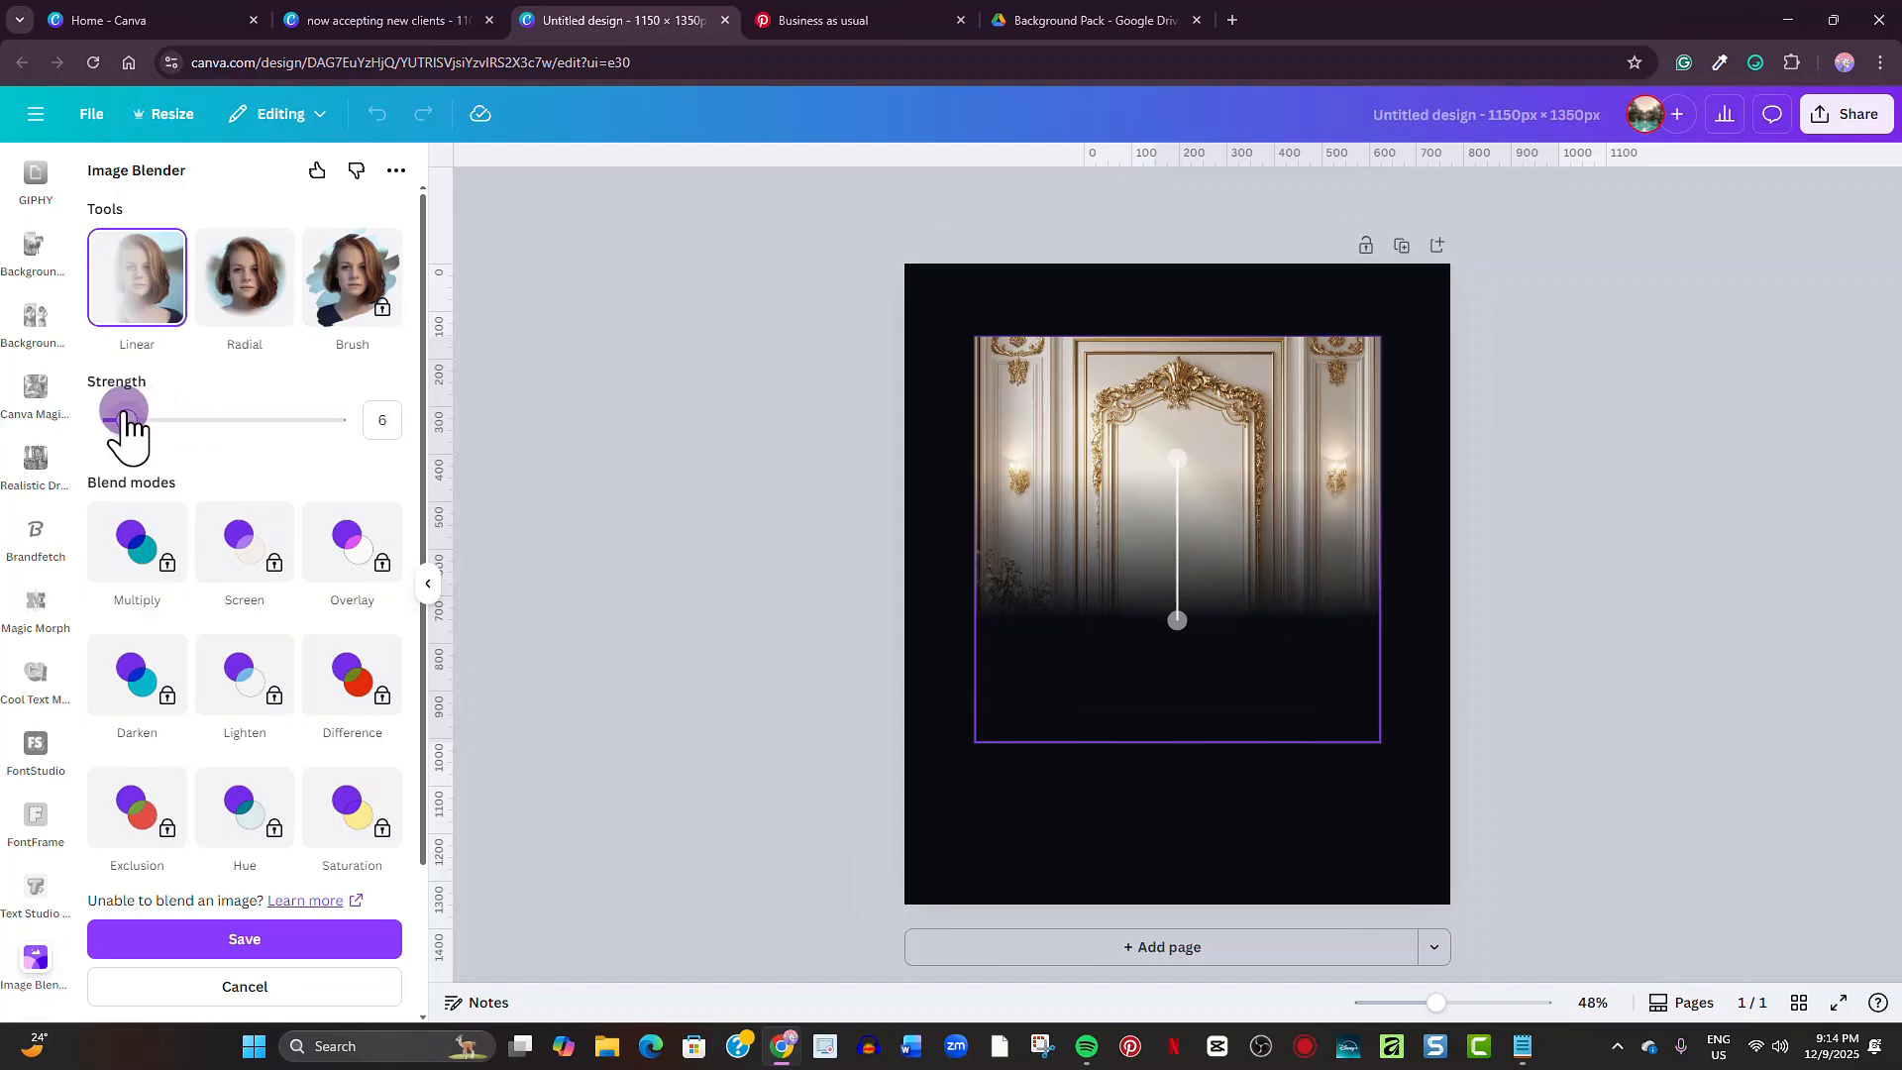
left_click(1230, 462)
left_click_drag(1167, 464, 1174, 347)
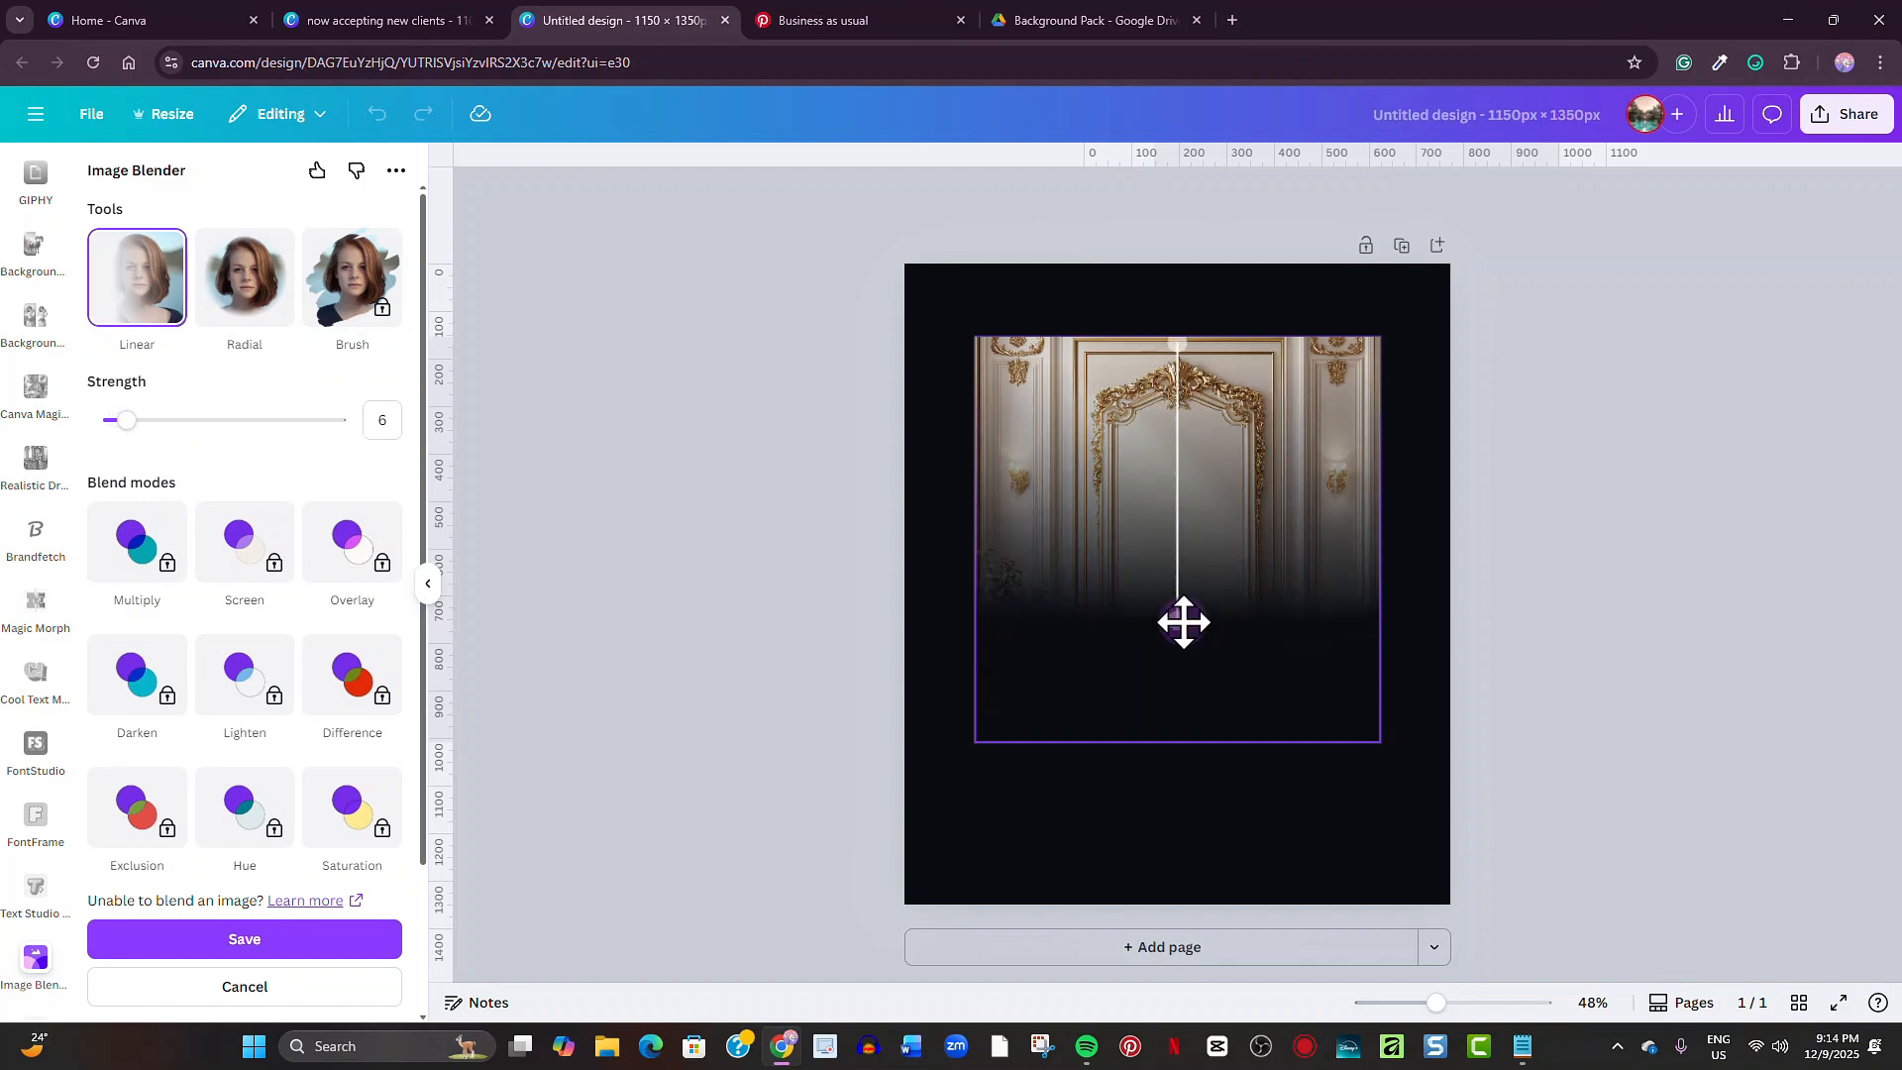
left_click_drag(1184, 622, 1180, 603)
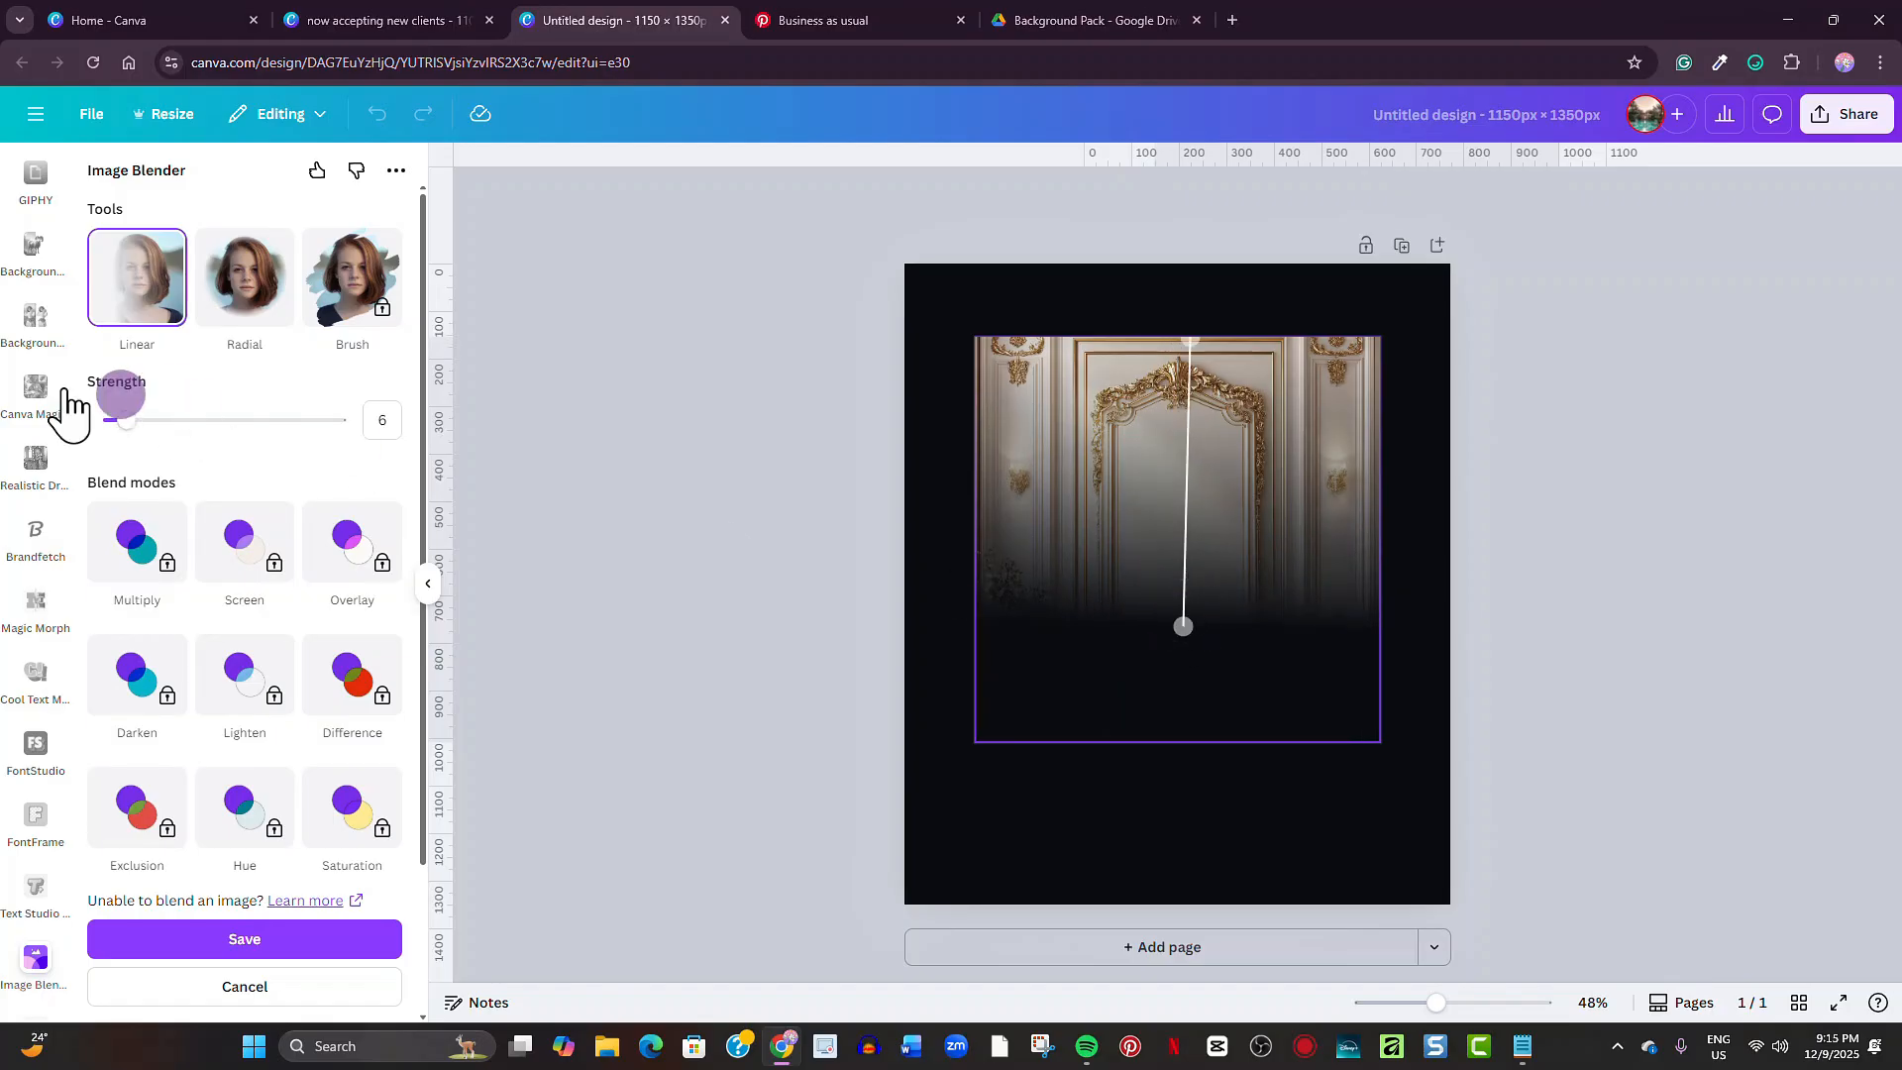
left_click_drag(65, 394, 117, 426)
left_click(1191, 336)
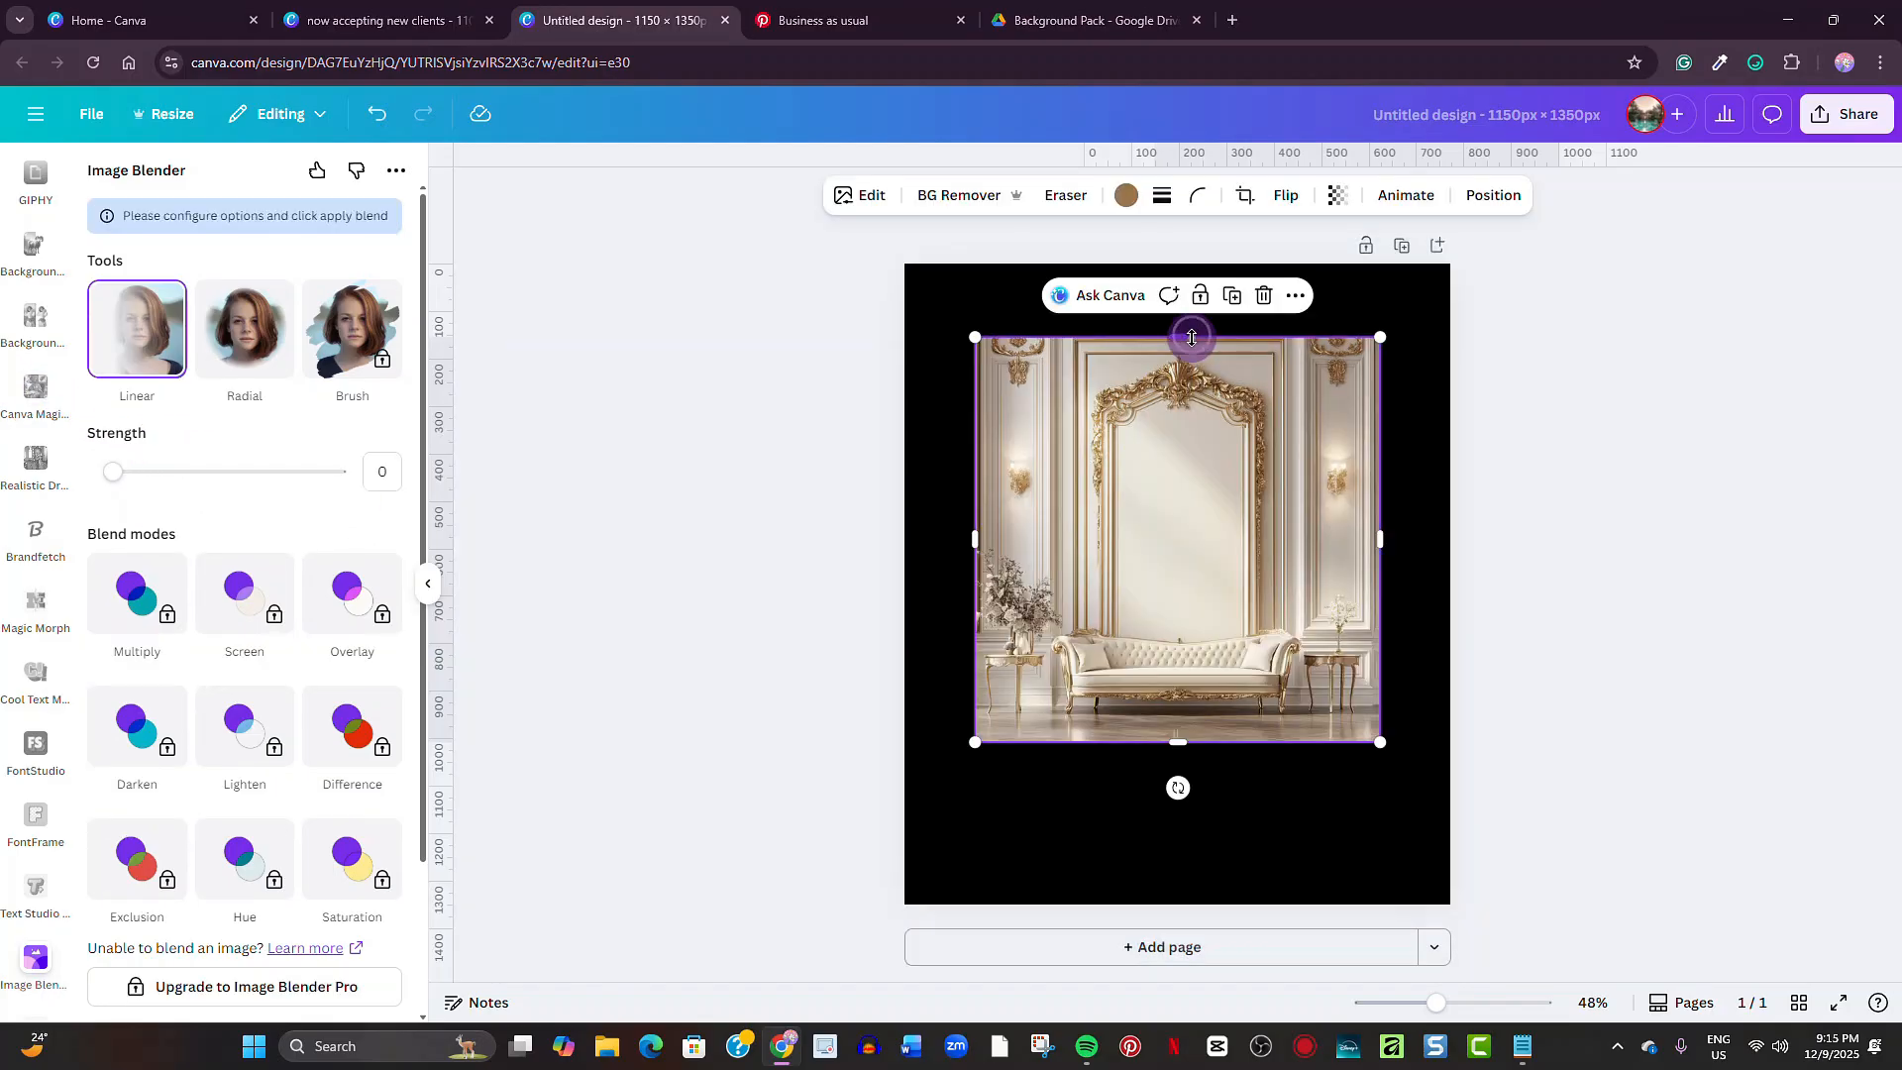
Apply a Linear blend to the room image with strength 0, starting the fade near the image's upper edge, and save it.
left_click(169, 353)
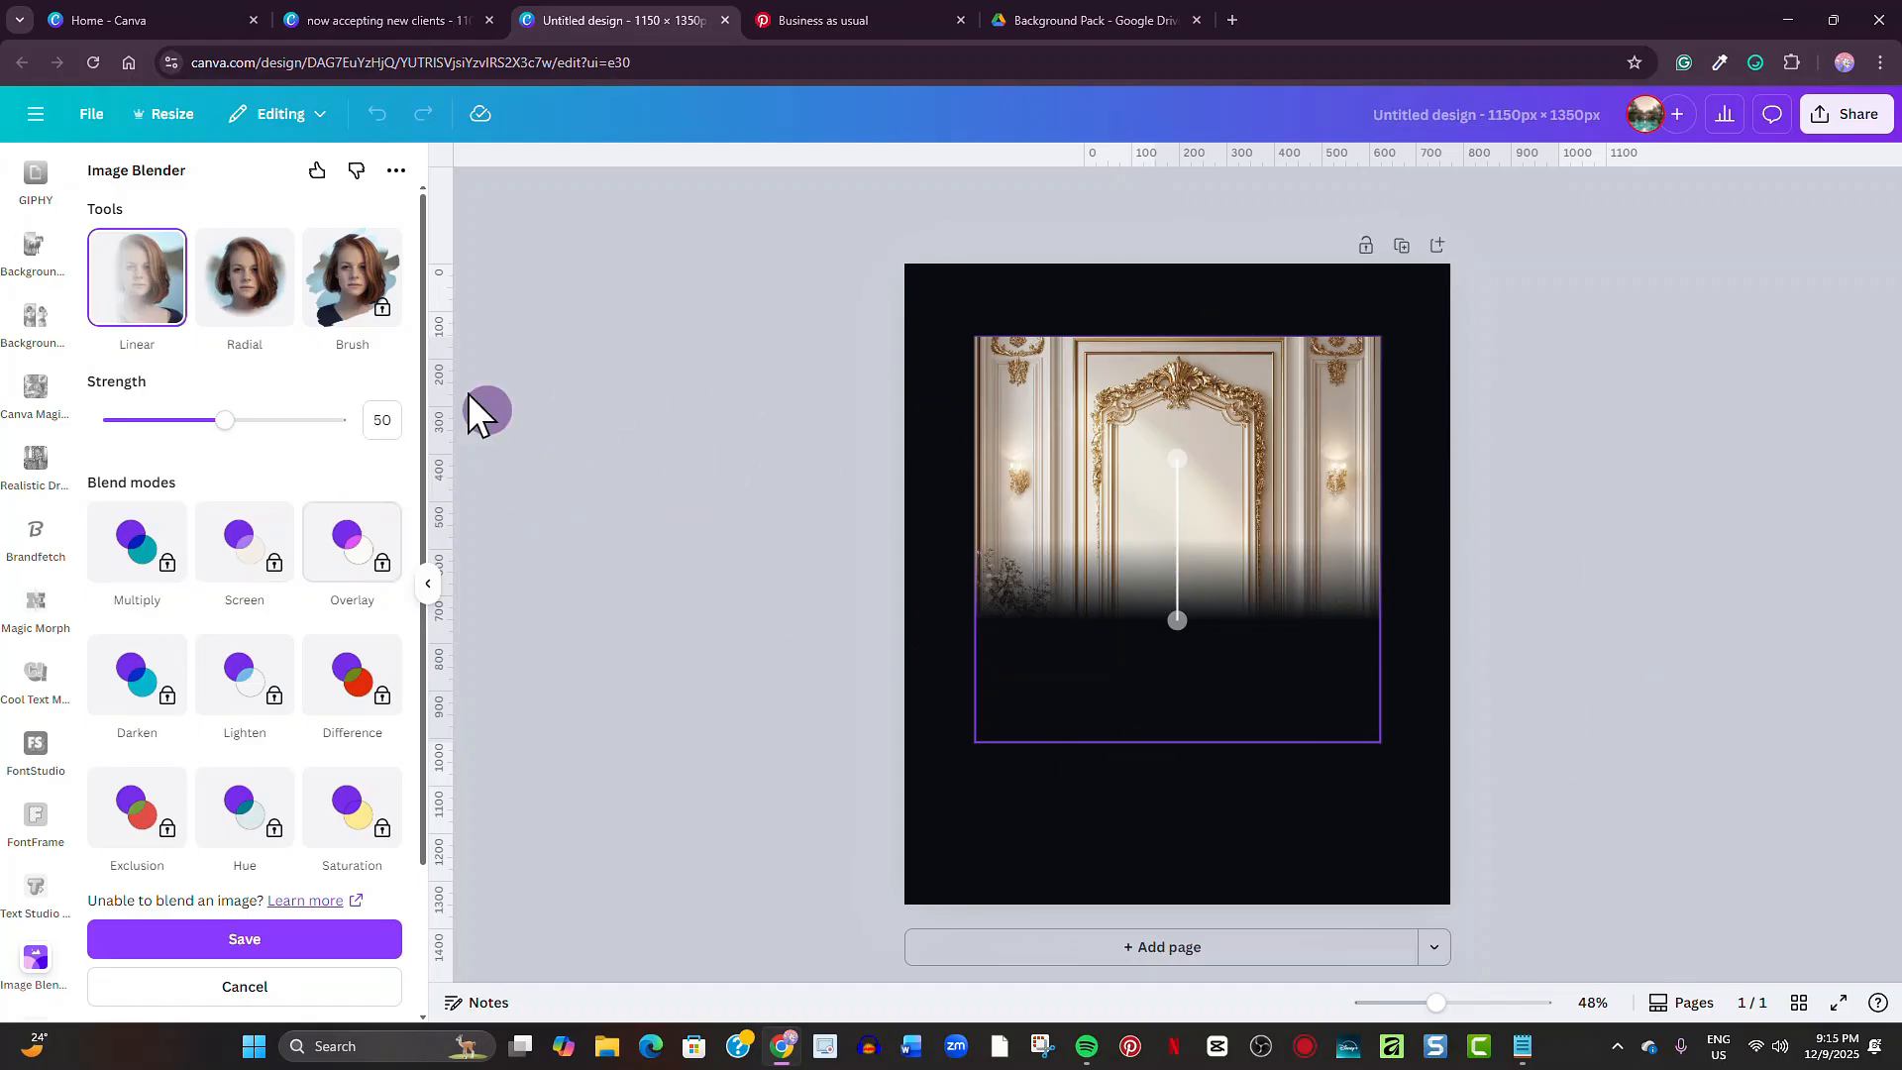
left_click(227, 424)
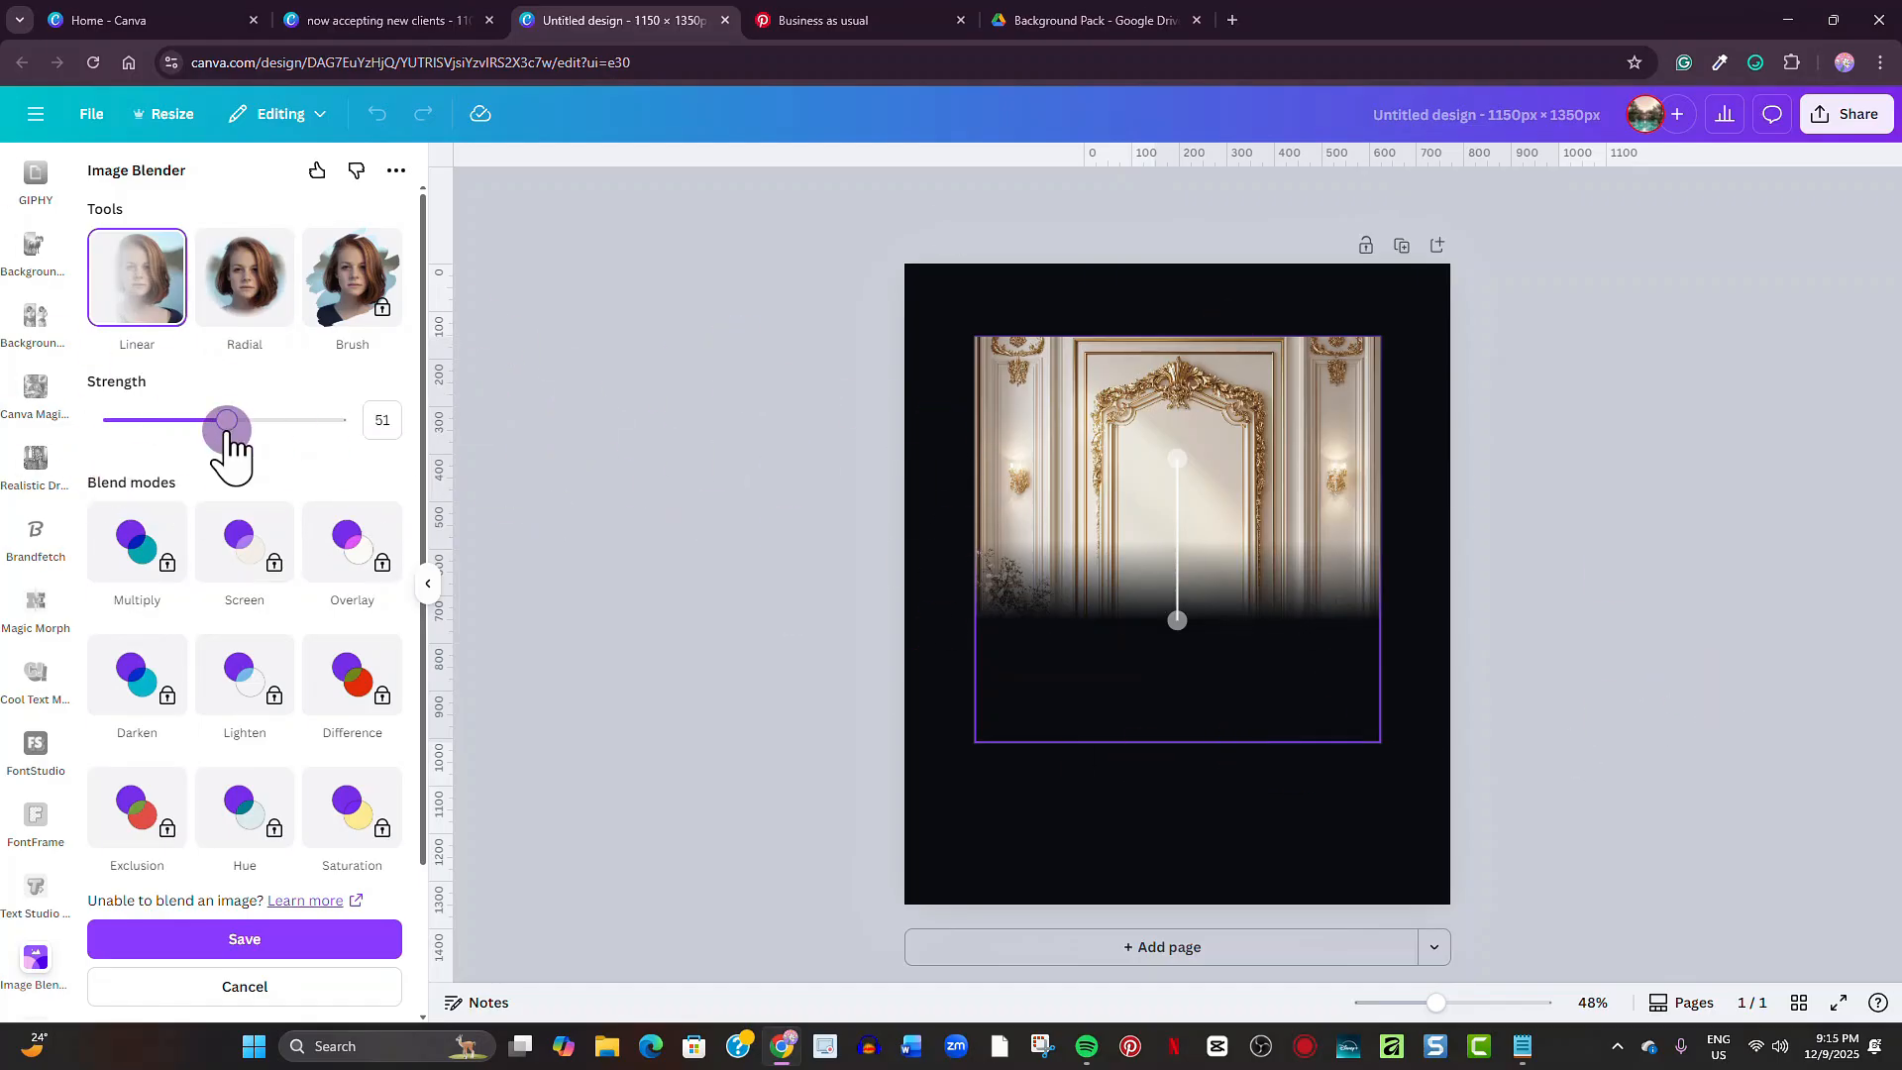
left_click_drag(227, 424, 85, 414)
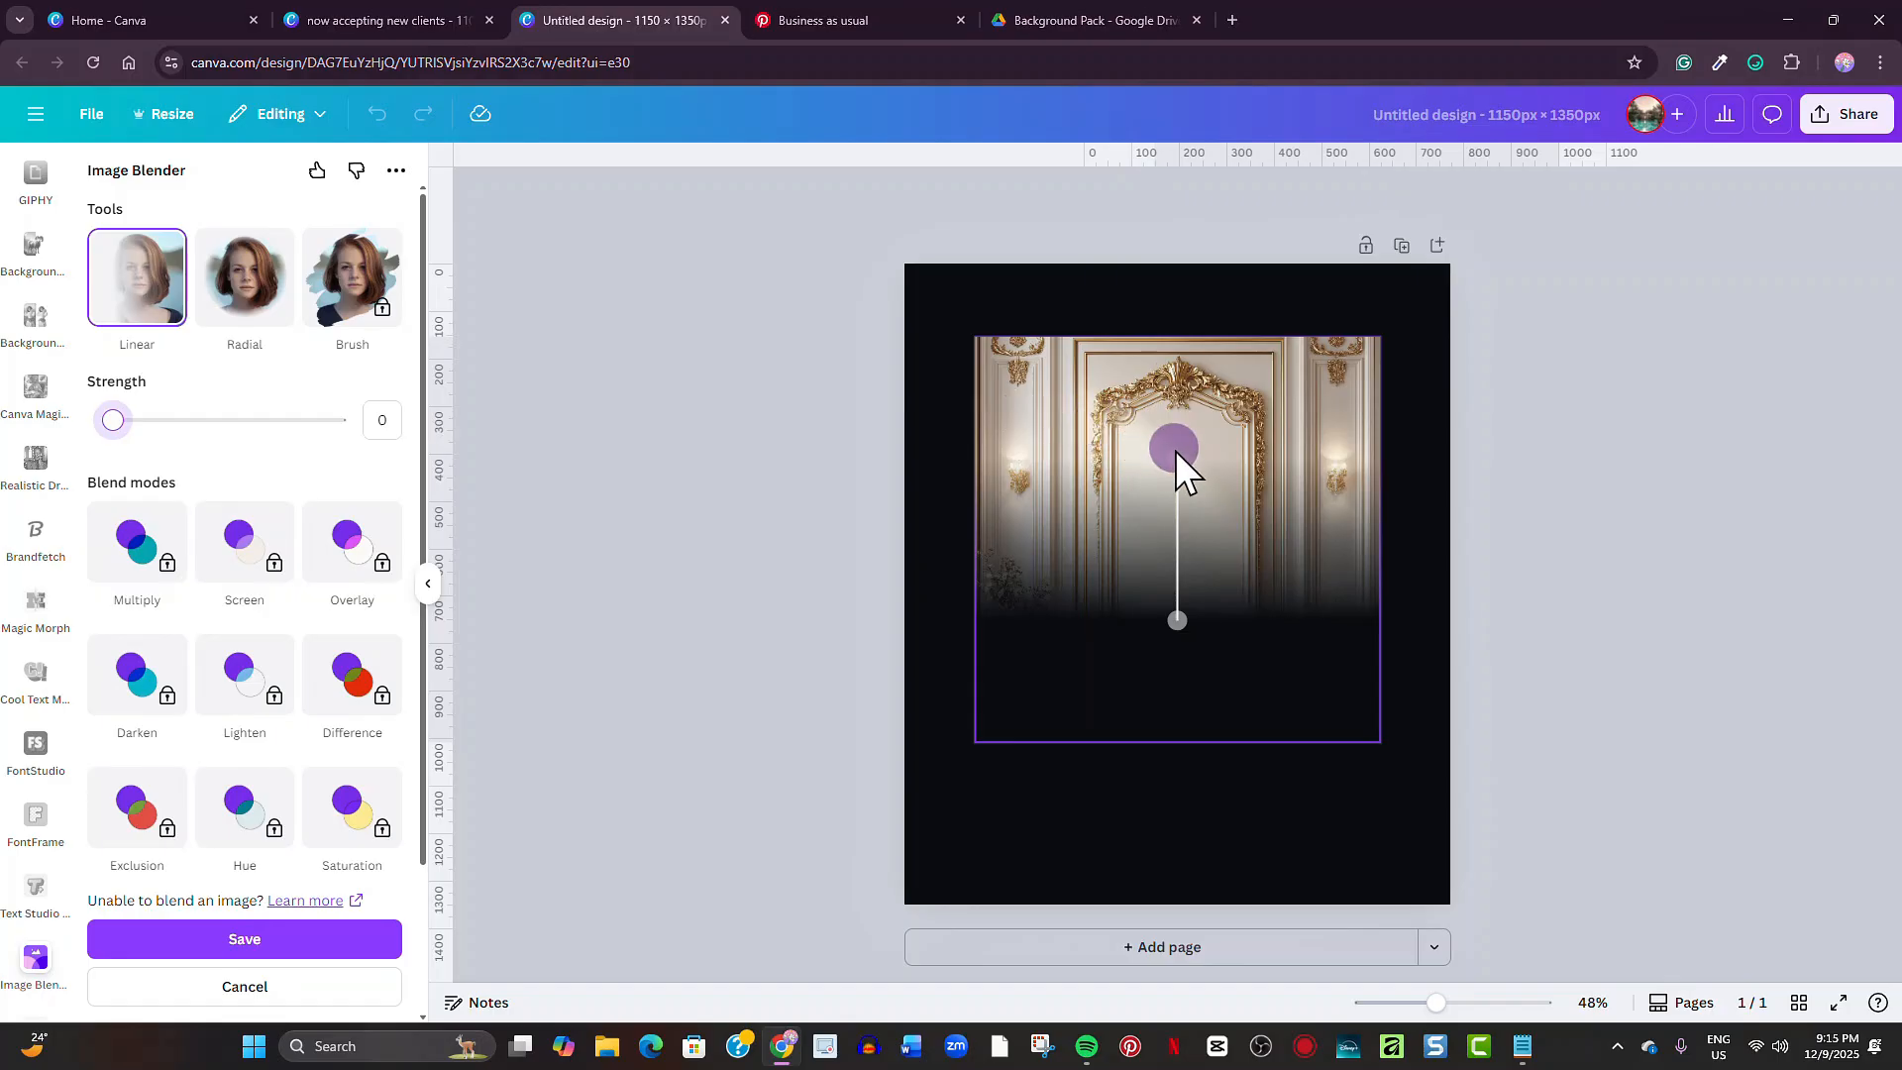
left_click_drag(1179, 455, 1169, 363)
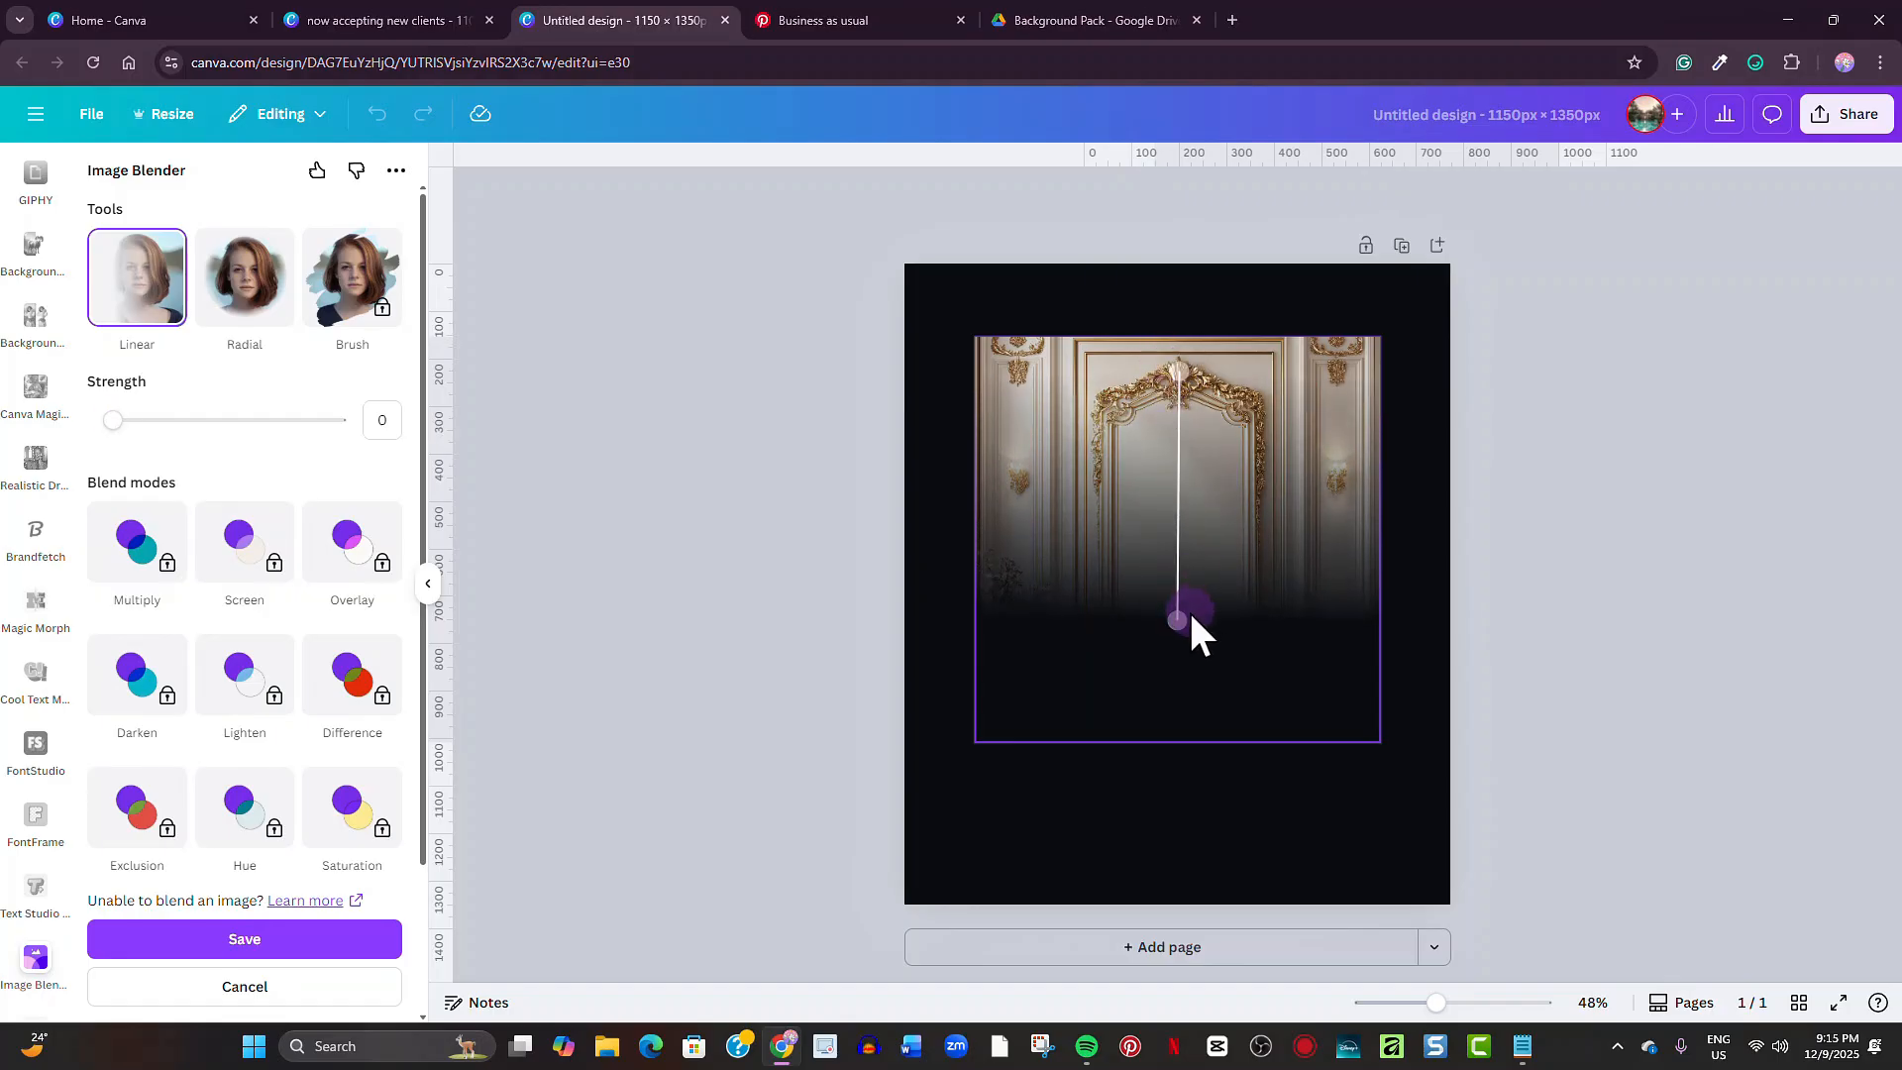
left_click_drag(1192, 615, 1178, 595)
left_click(368, 941)
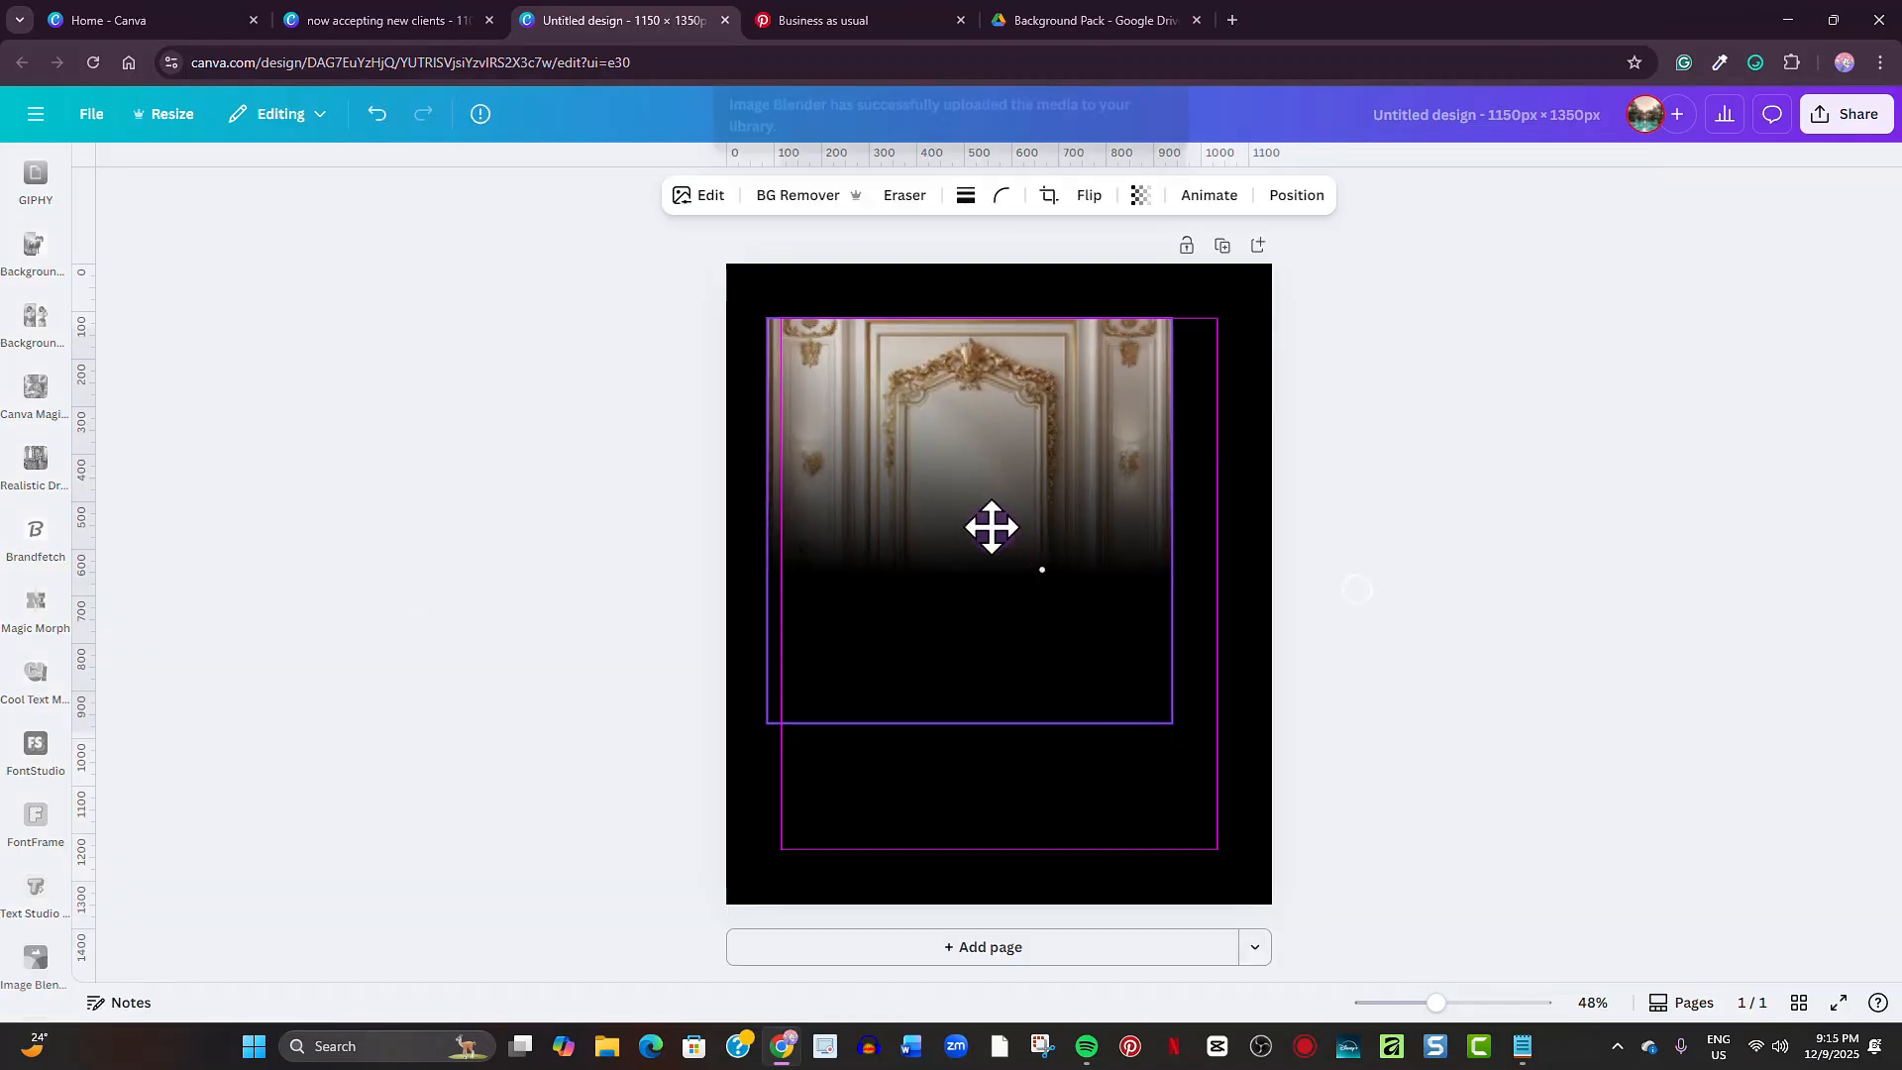
Enlarge the blended image to 1350 px so it covers the page, and centre it horizontally.
mouse_move(989, 526)
left_mouse_down()
mouse_move(952, 493)
mouse_move(969, 496)
left_mouse_up()
left_click_drag(1136, 677, 1367, 906)
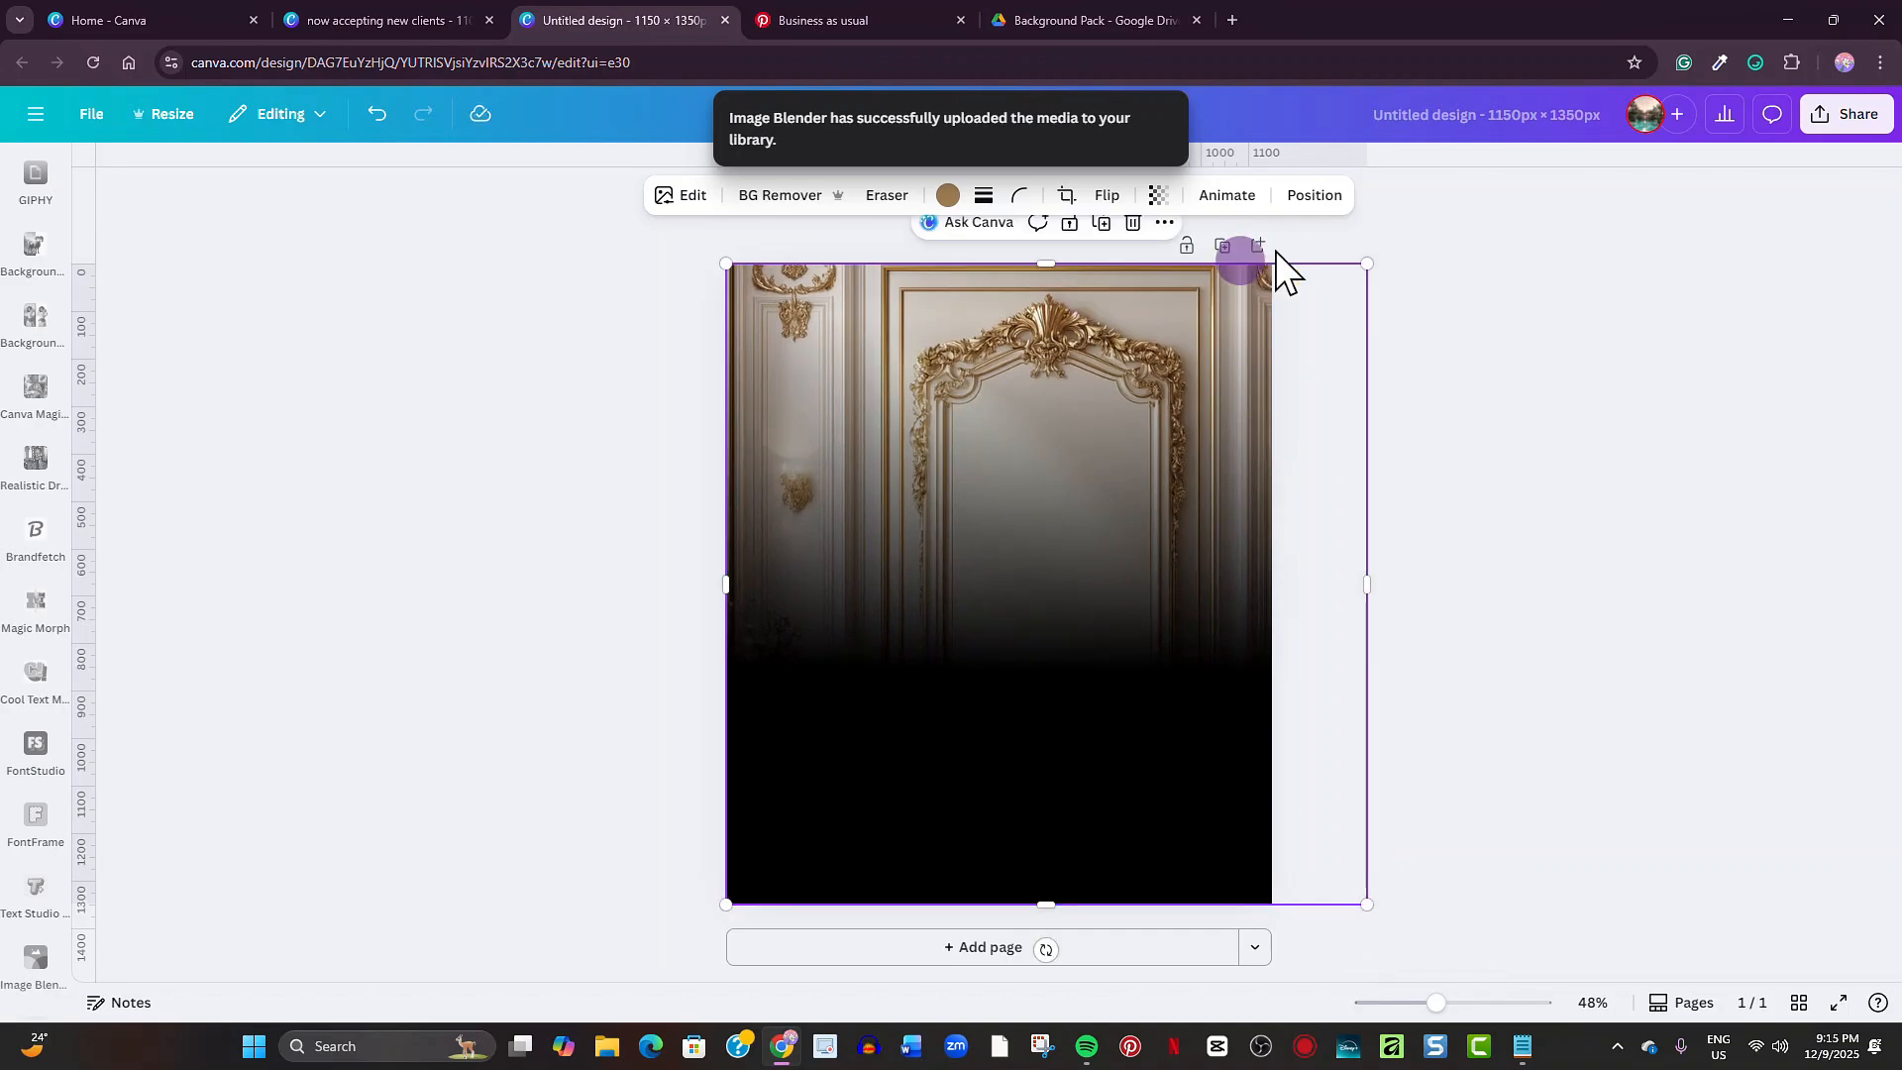
left_click(1316, 197)
left_click(396, 473)
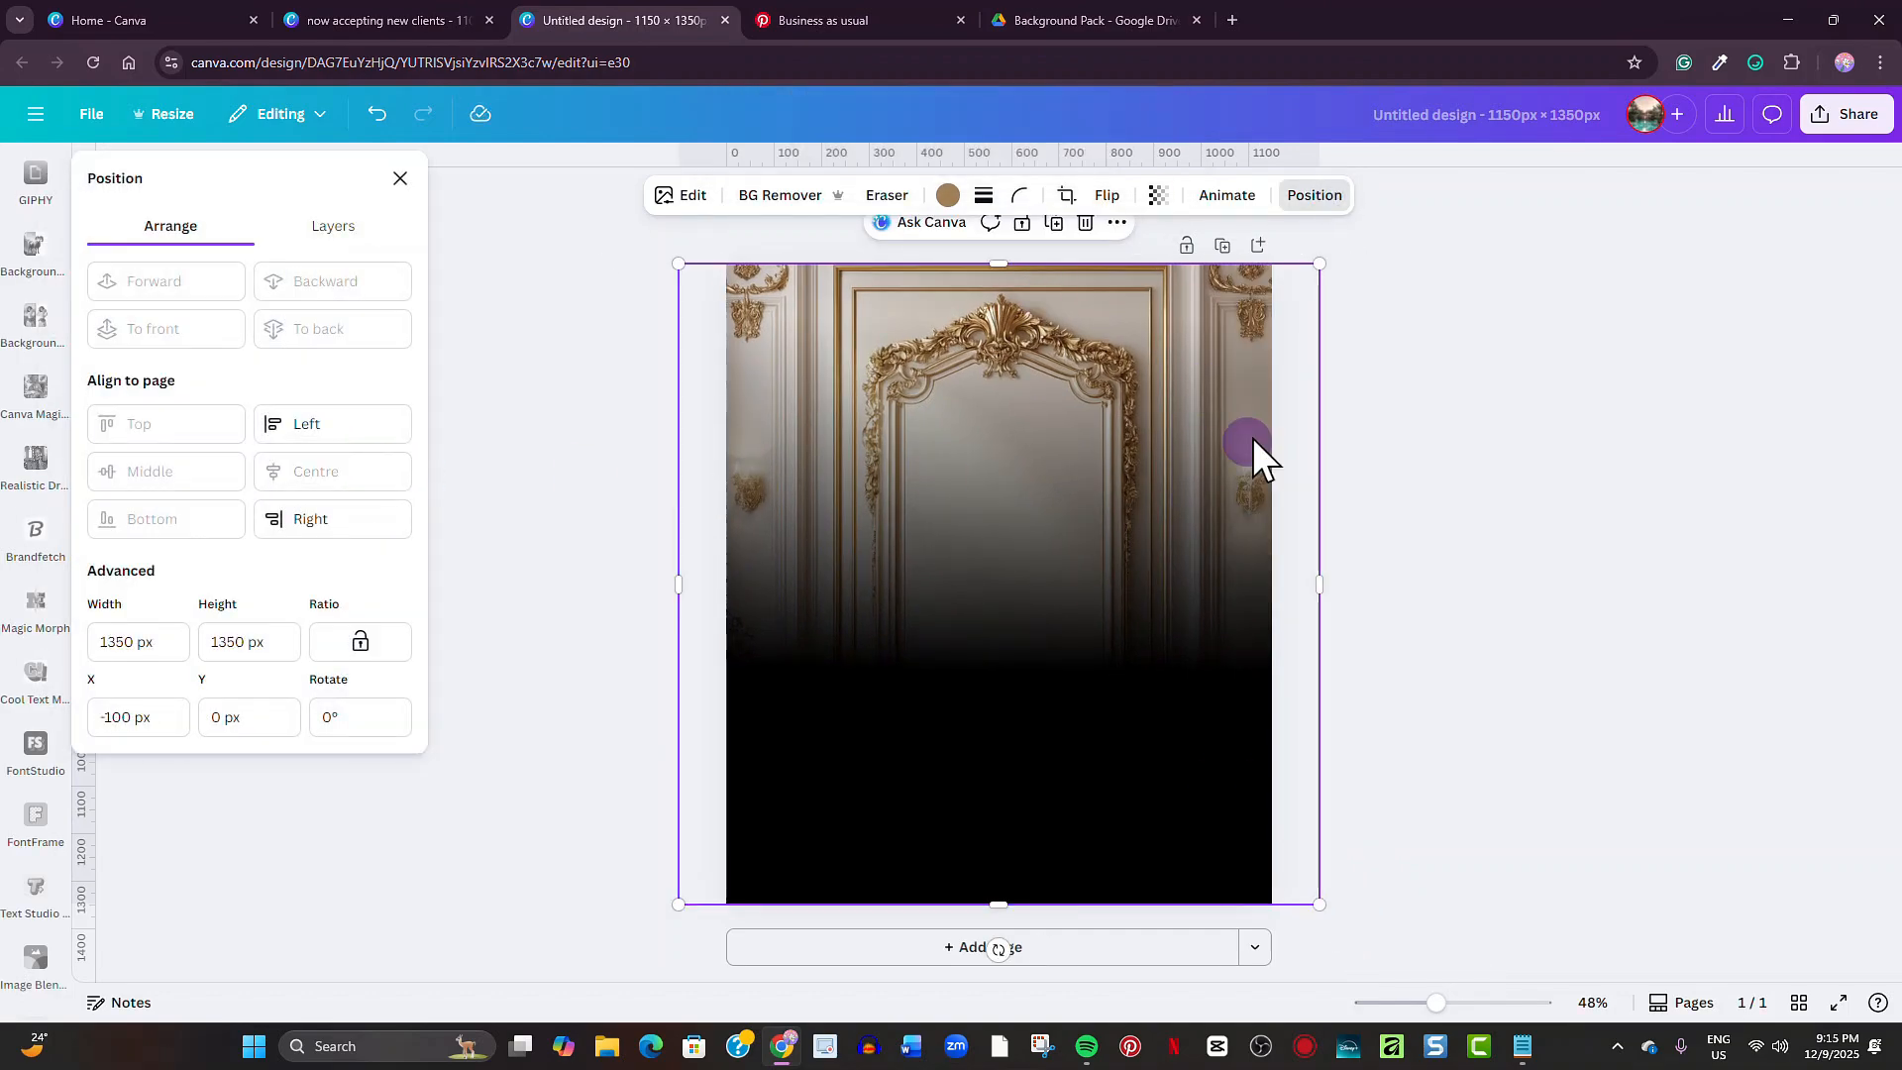
Try the blended image at transparency 31 and restore it to 100.
left_click(1155, 197)
left_click(1103, 276)
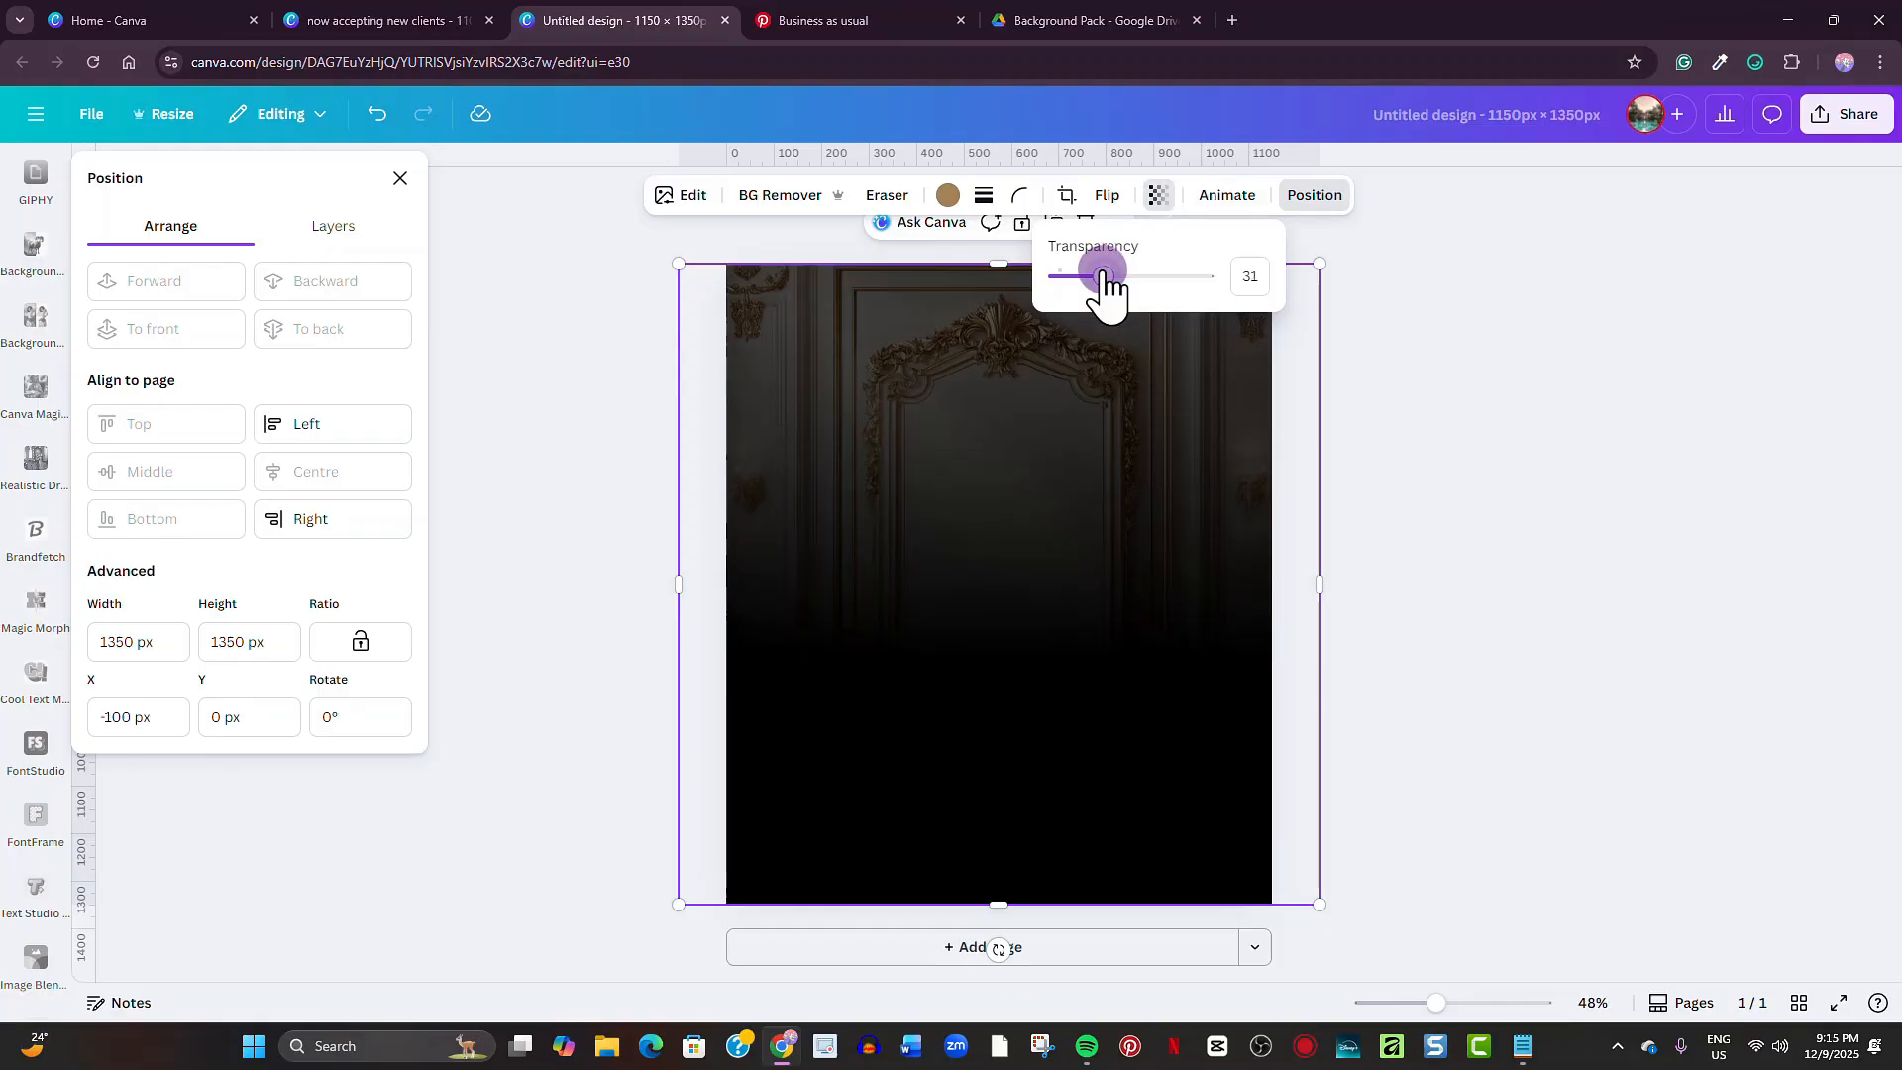
left_click_drag(1099, 275, 1248, 280)
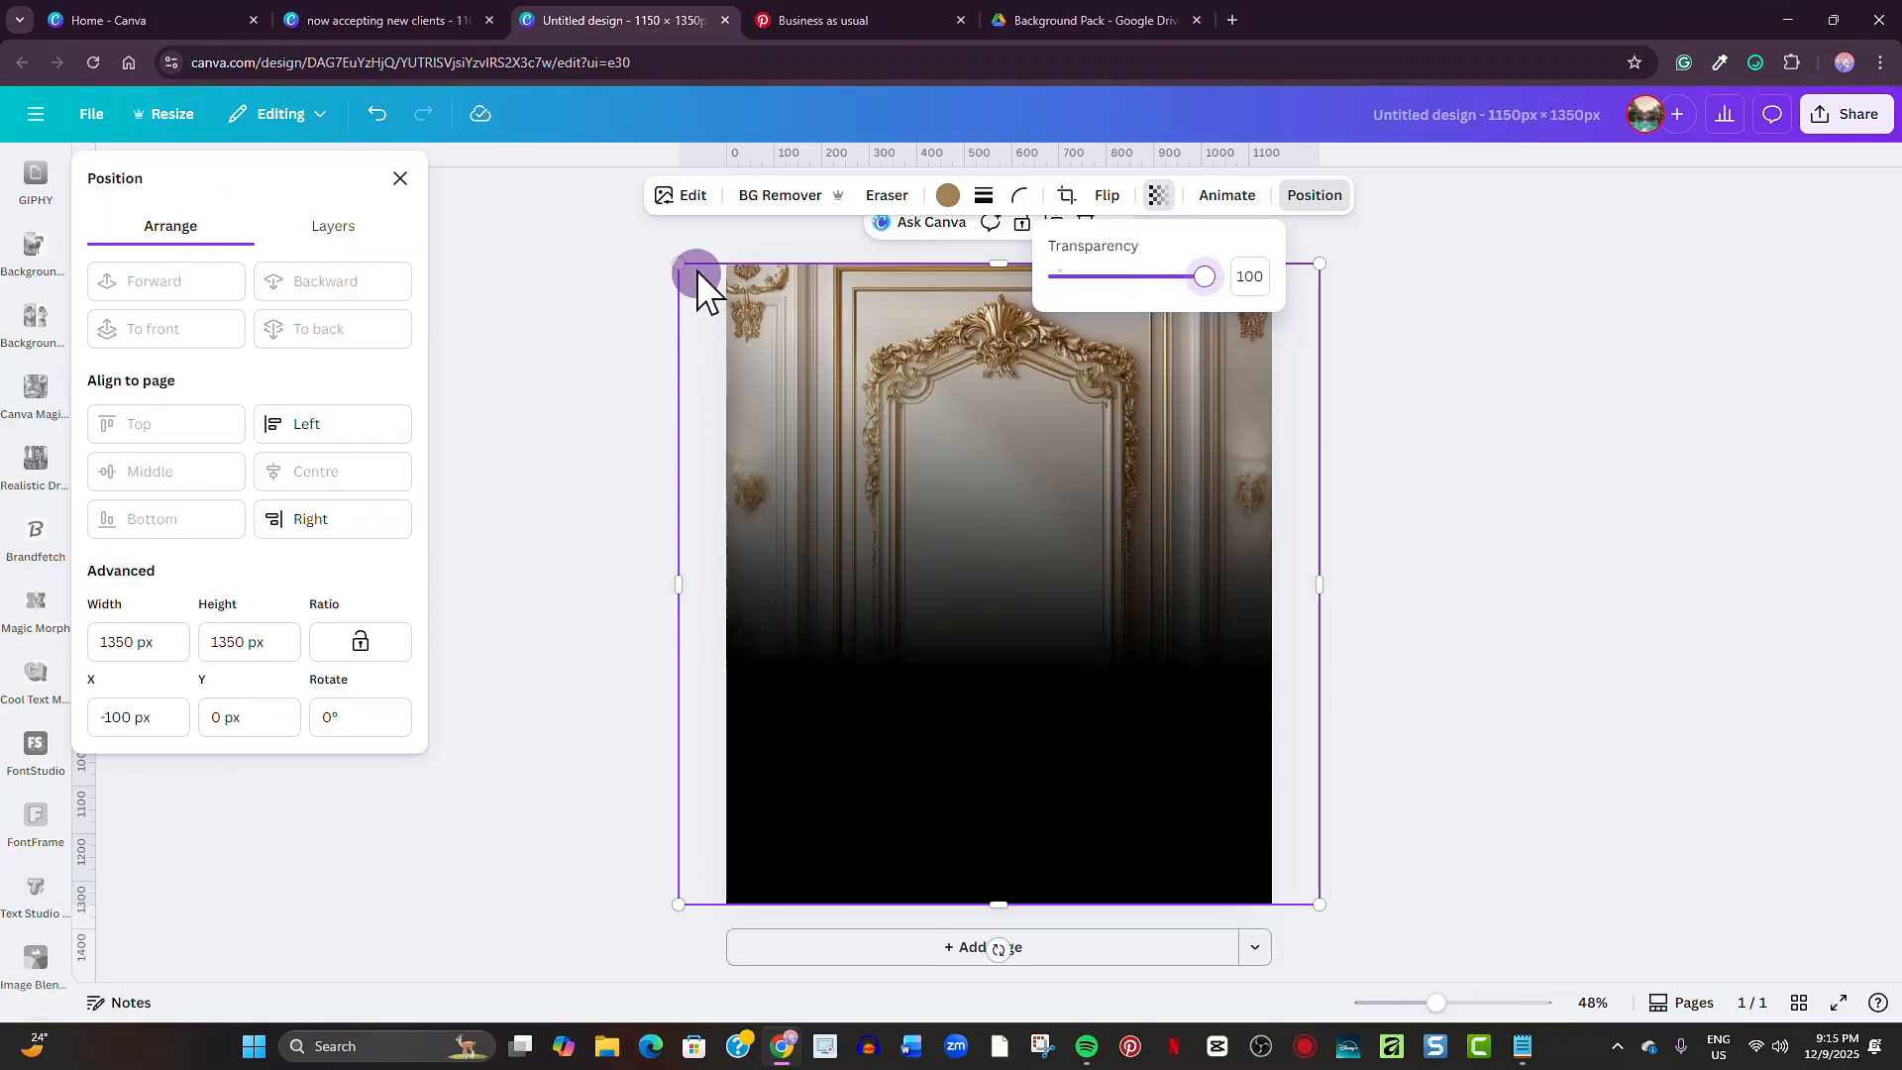
Compare the Mono filters on the background image and apply Slate.
left_click(691, 196)
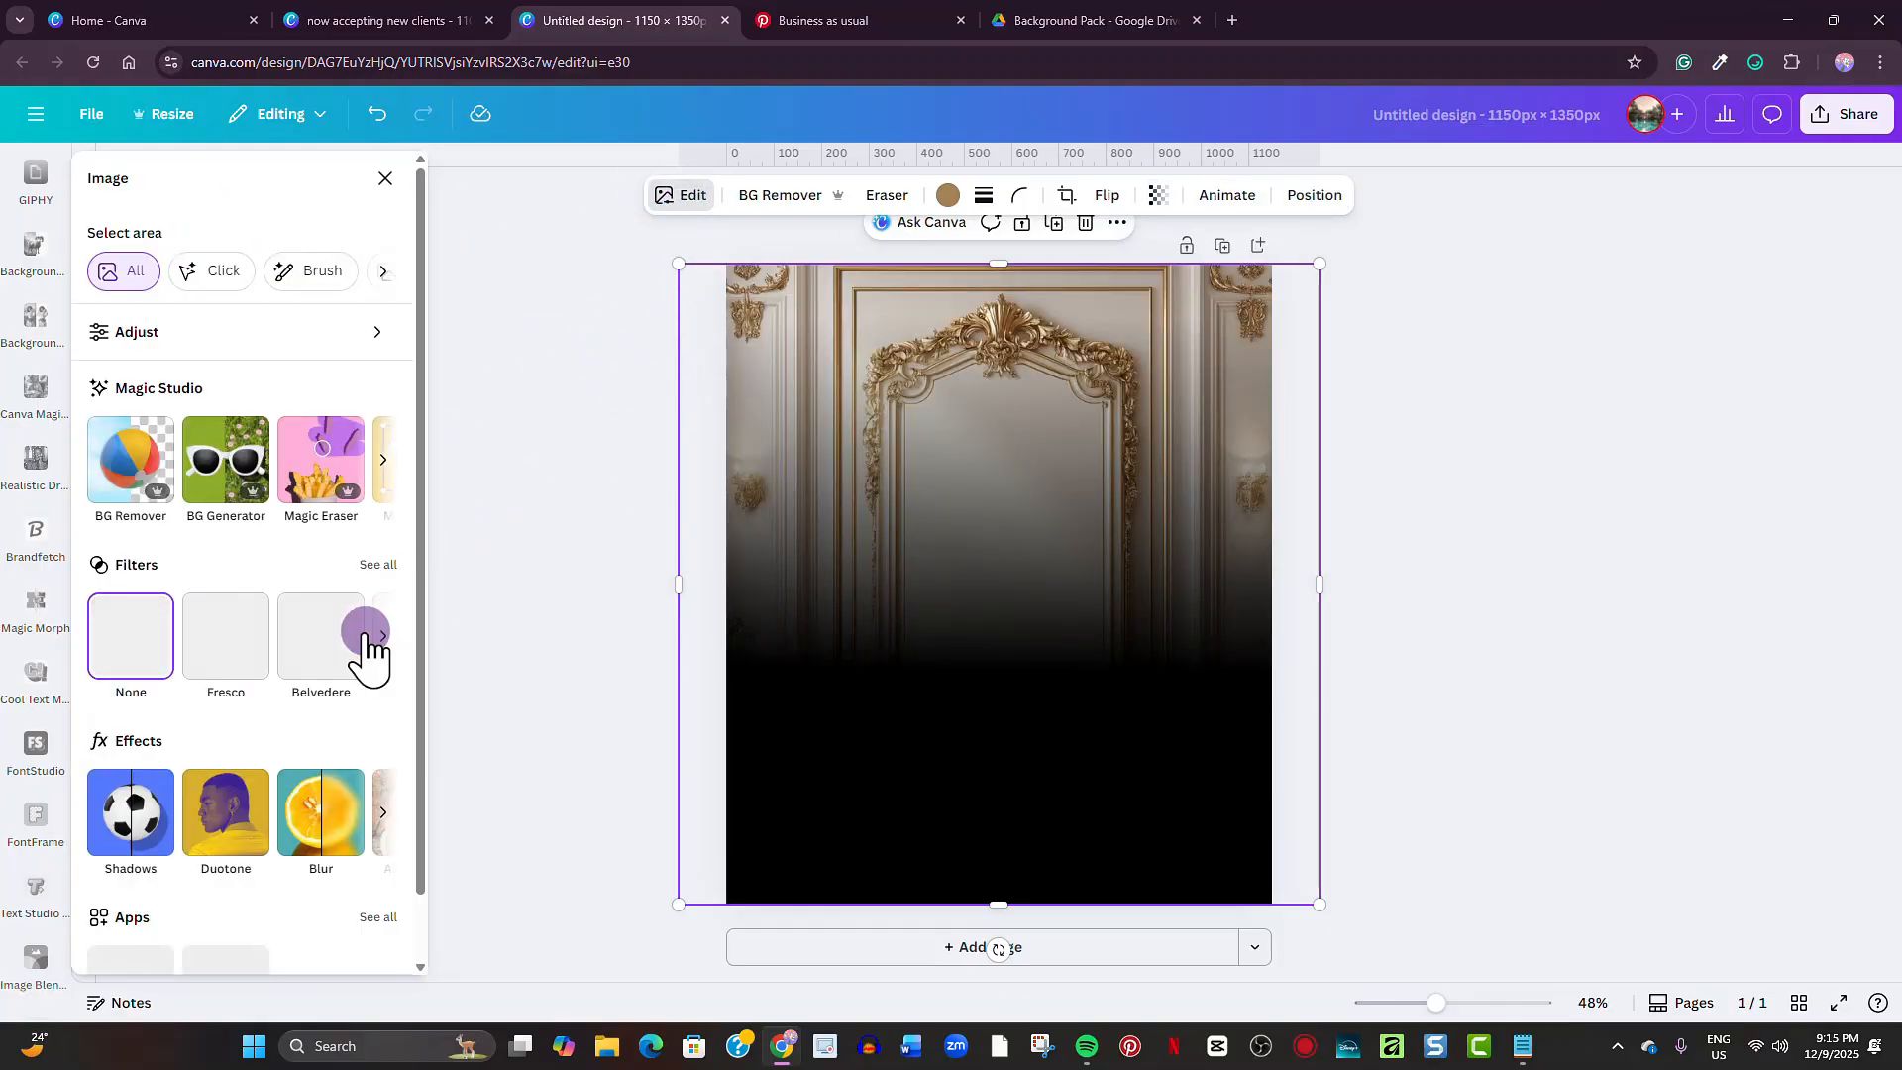
scroll(337, 693, "down", 1)
scroll(331, 727, "down", 1)
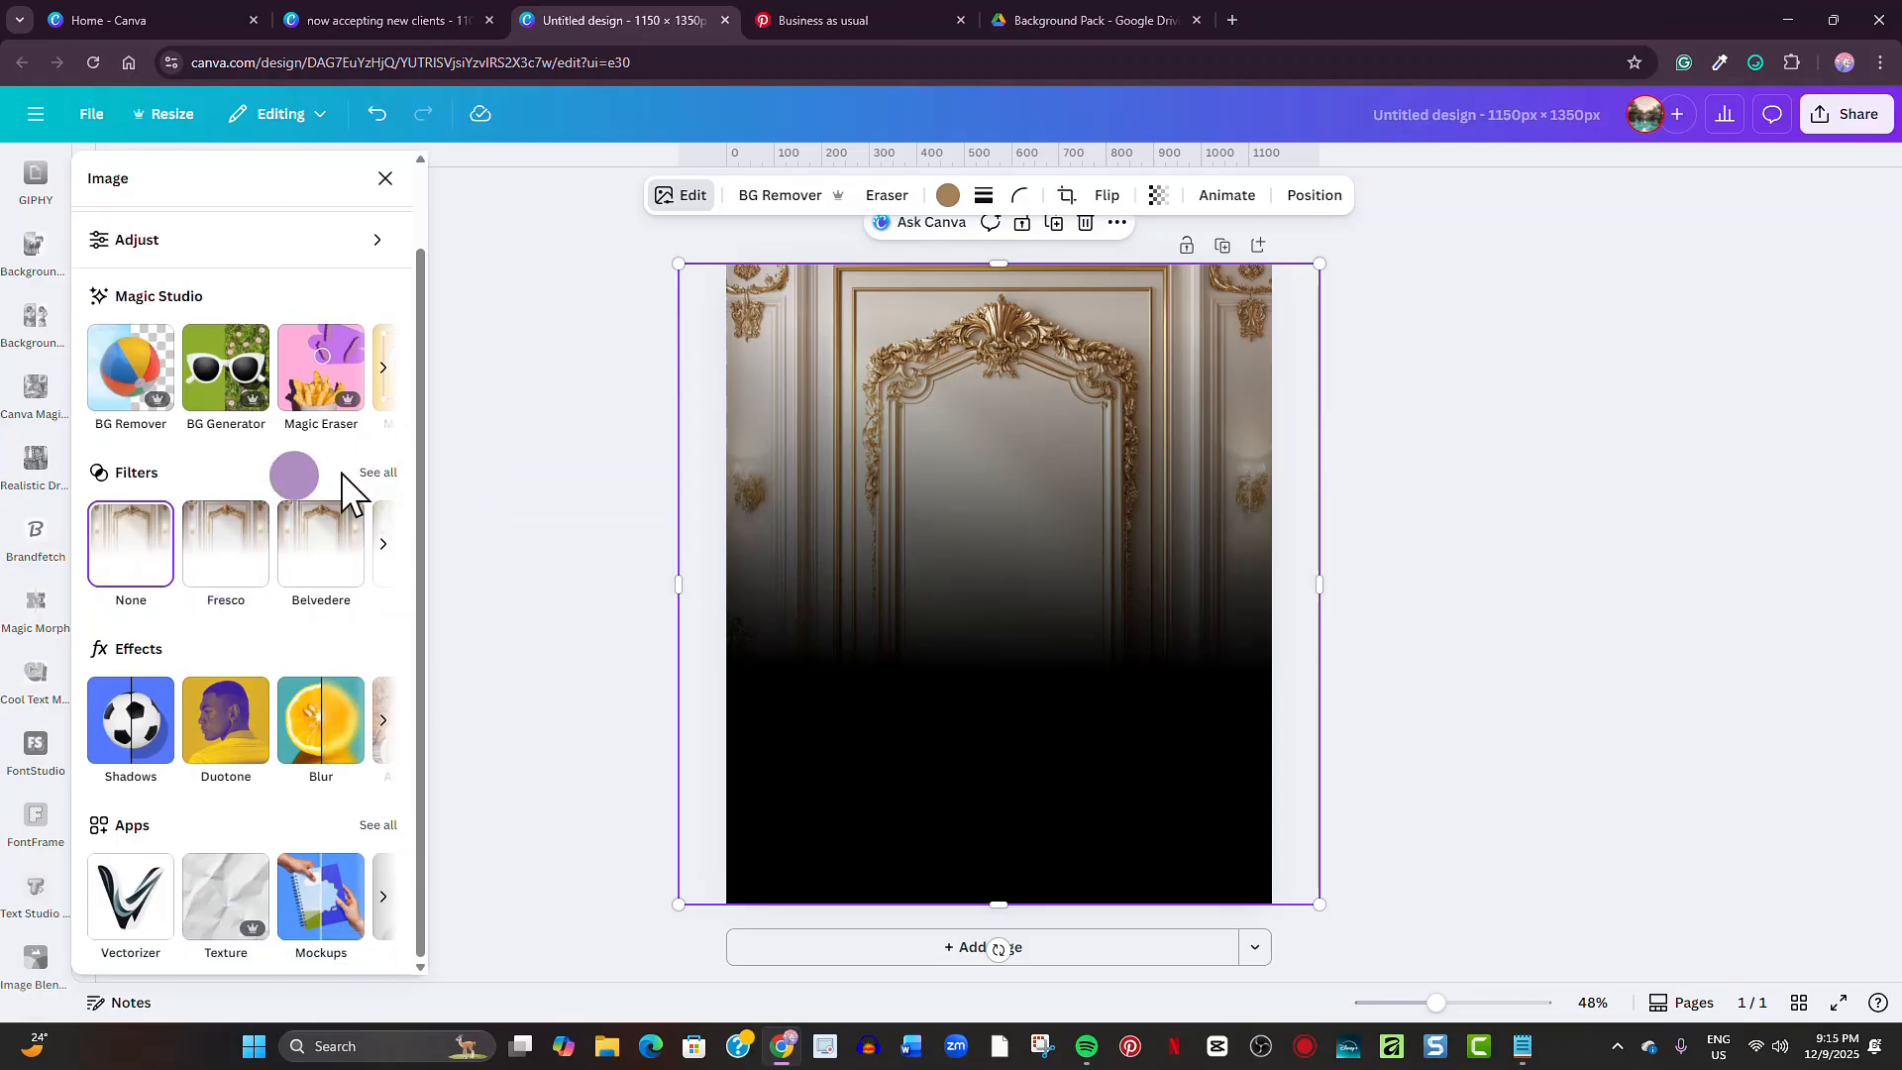
left_click(377, 474)
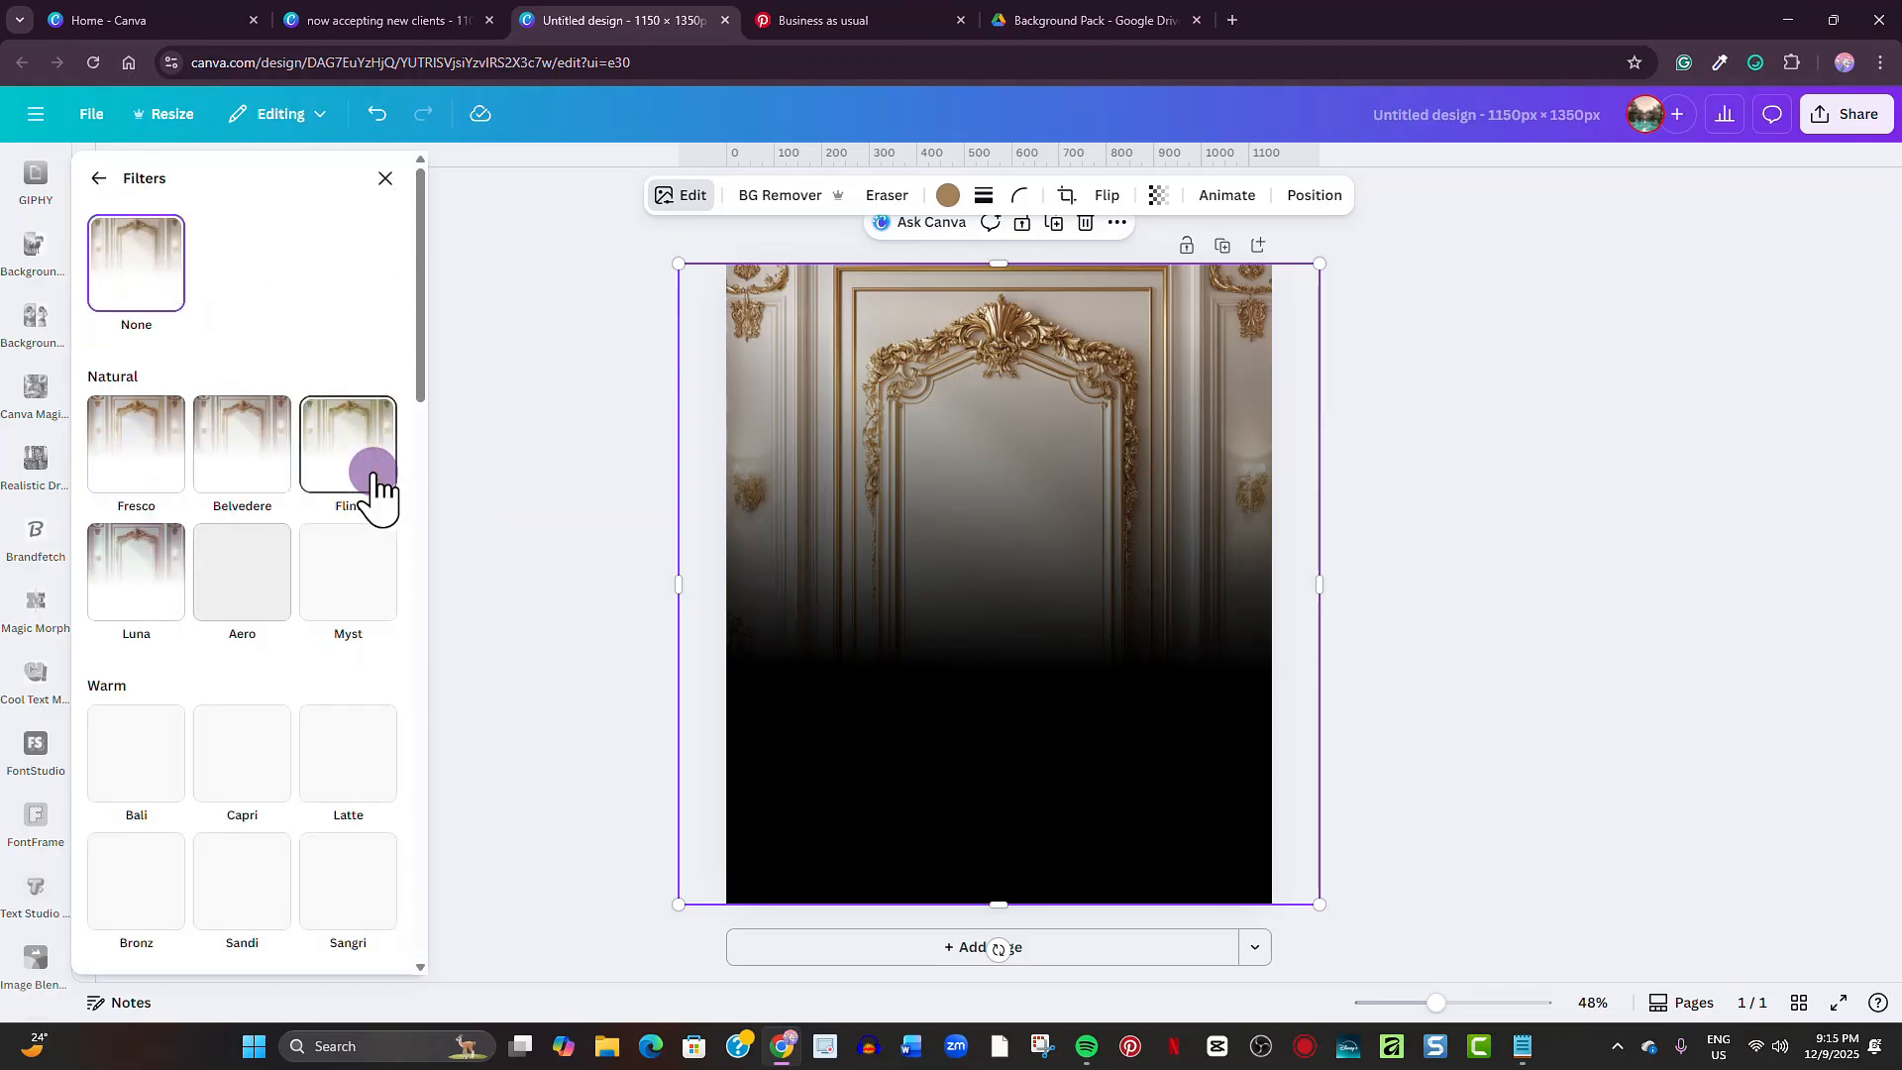
scroll(339, 683, "down", 10)
scroll(335, 704, "down", 7)
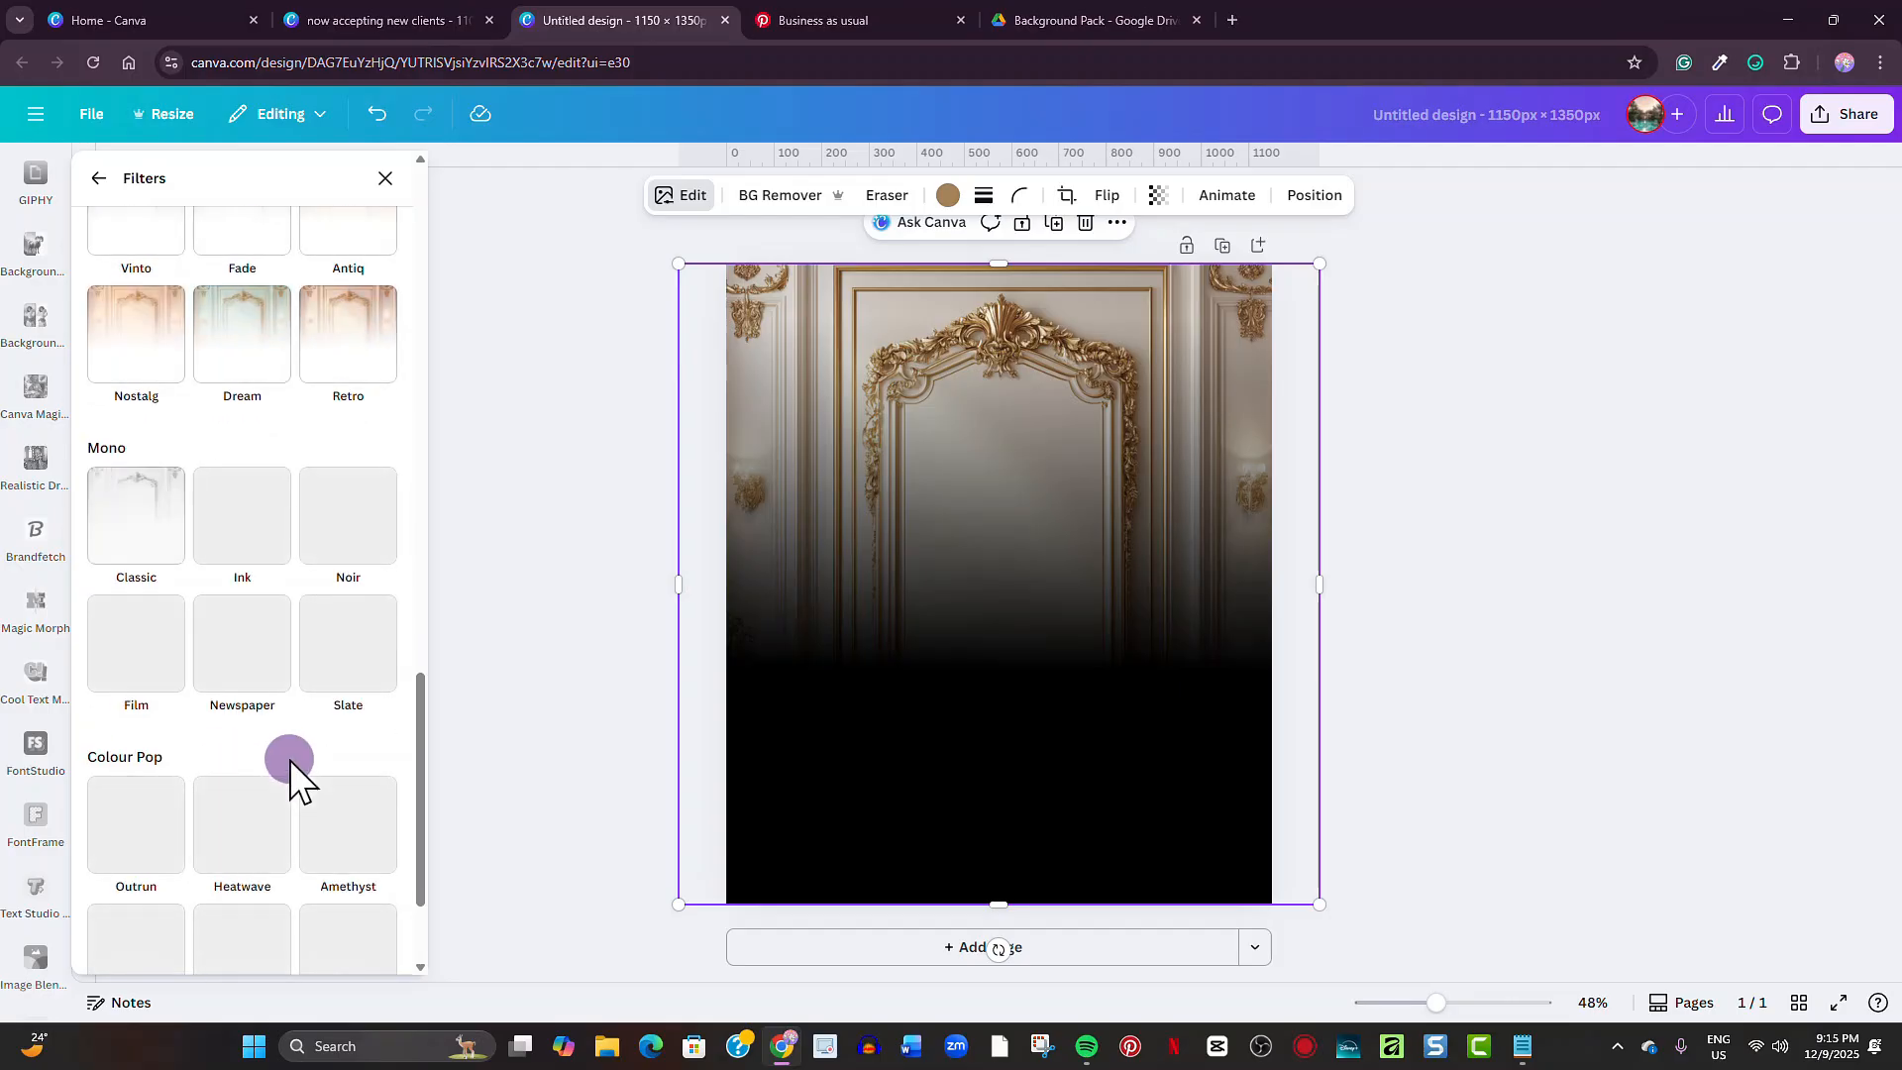
left_click(317, 649)
left_click(252, 644)
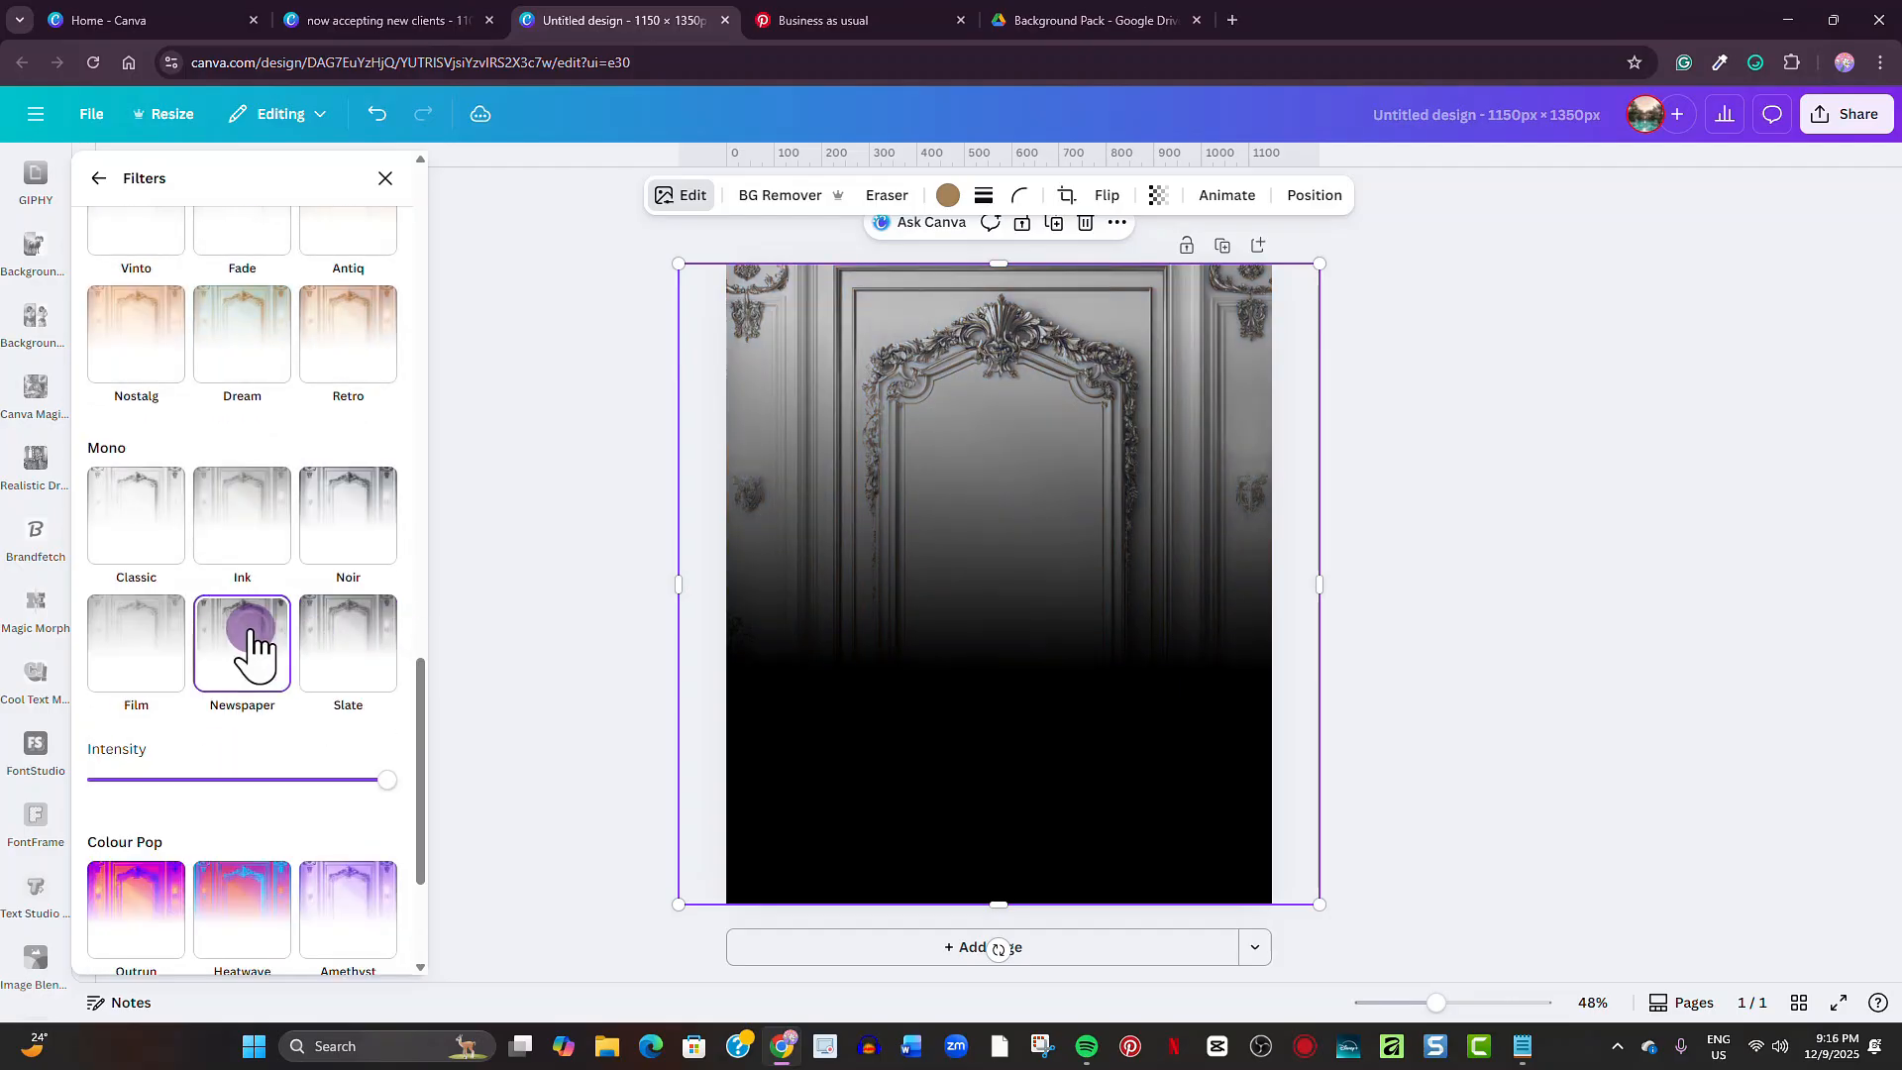
left_click(354, 525)
left_click(140, 716)
left_click(341, 656)
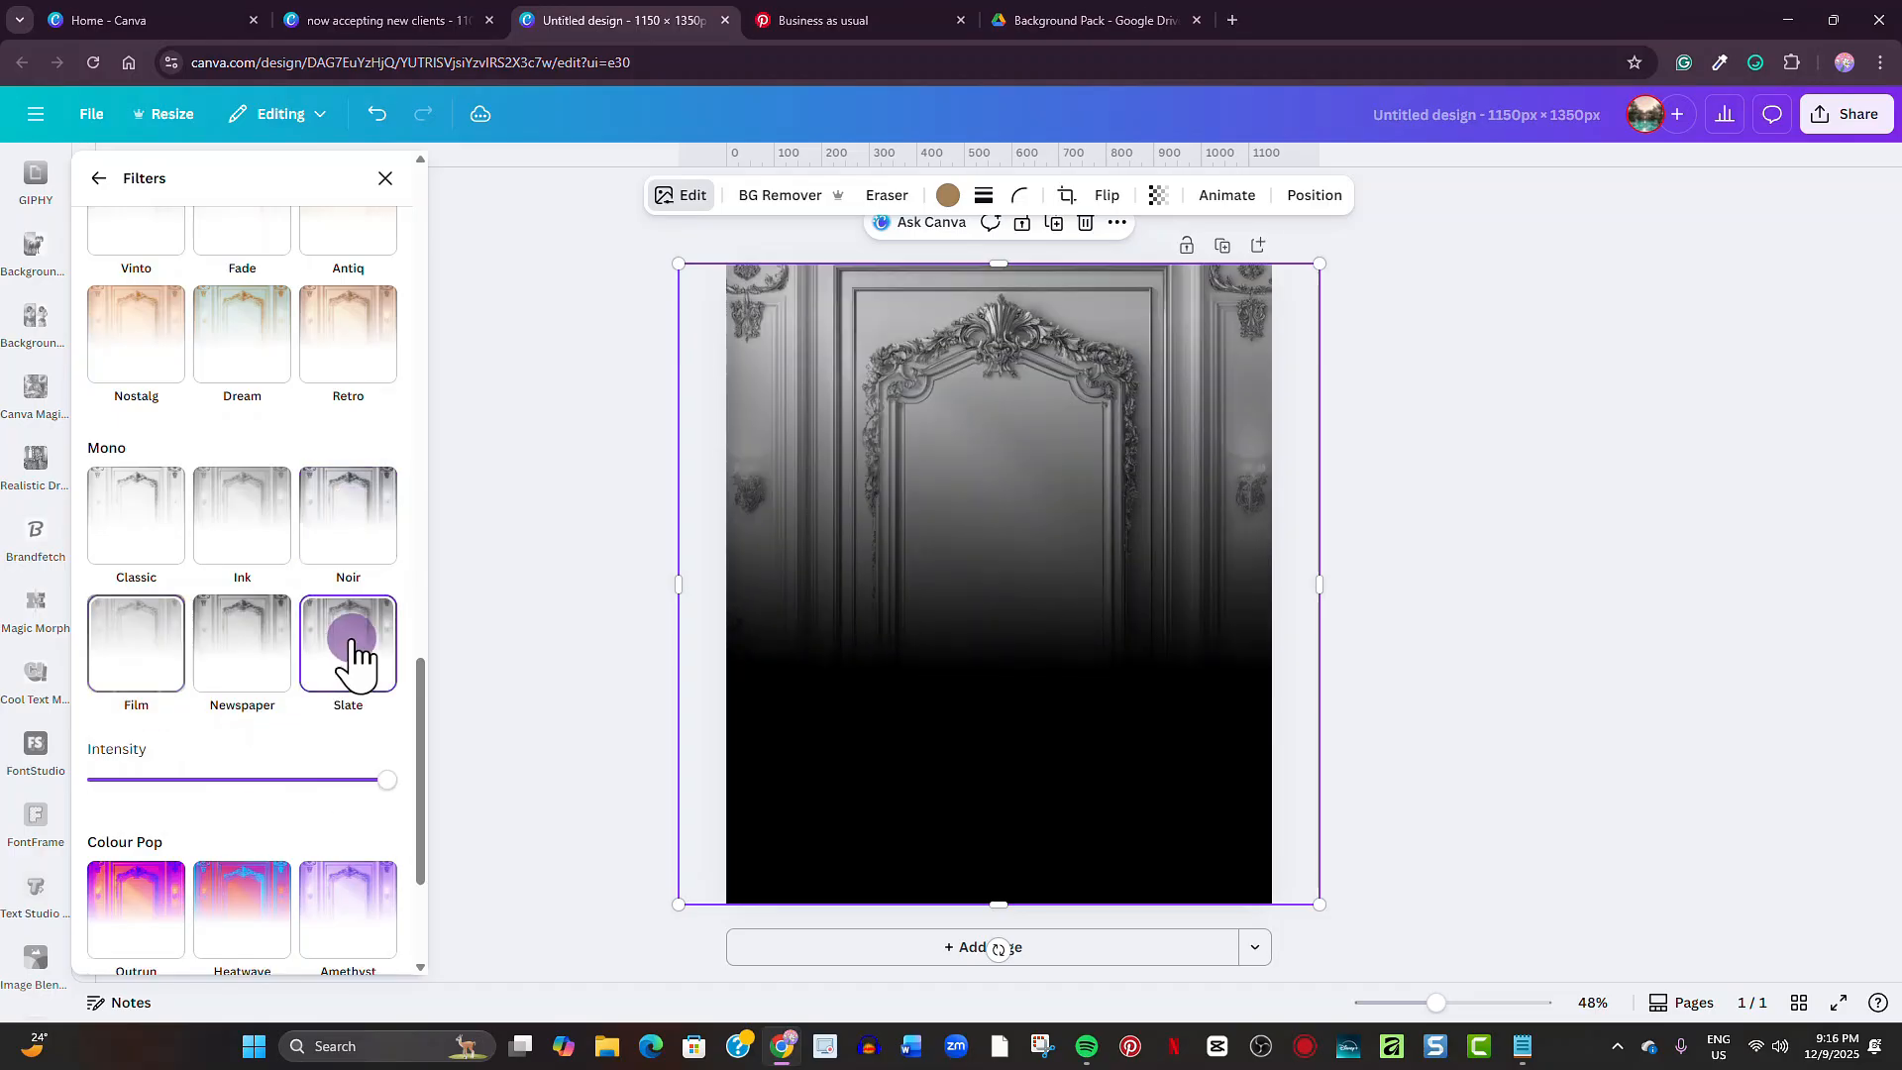
scroll(337, 525, "up", 10)
scroll(297, 477, "up", 5)
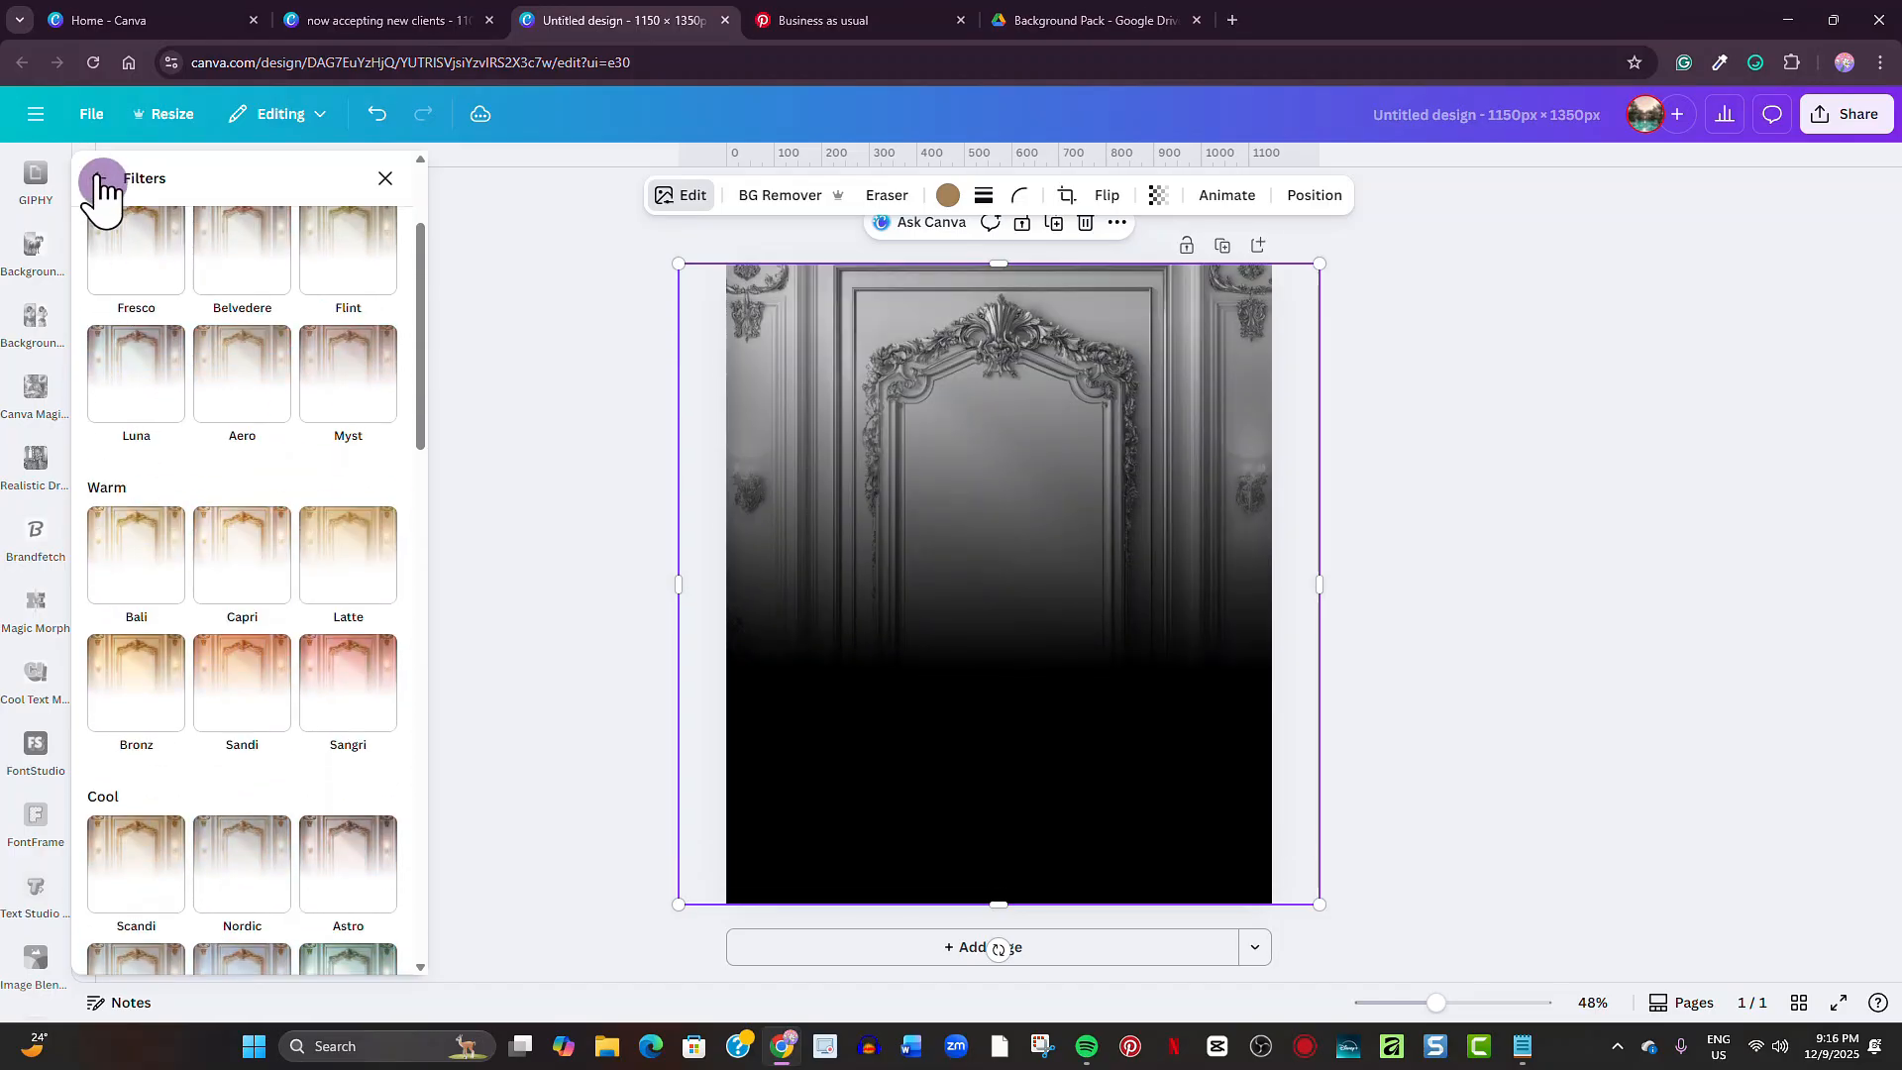
Adjust the background image with Blacks at 70 and Saturation at -100.
left_click(98, 178)
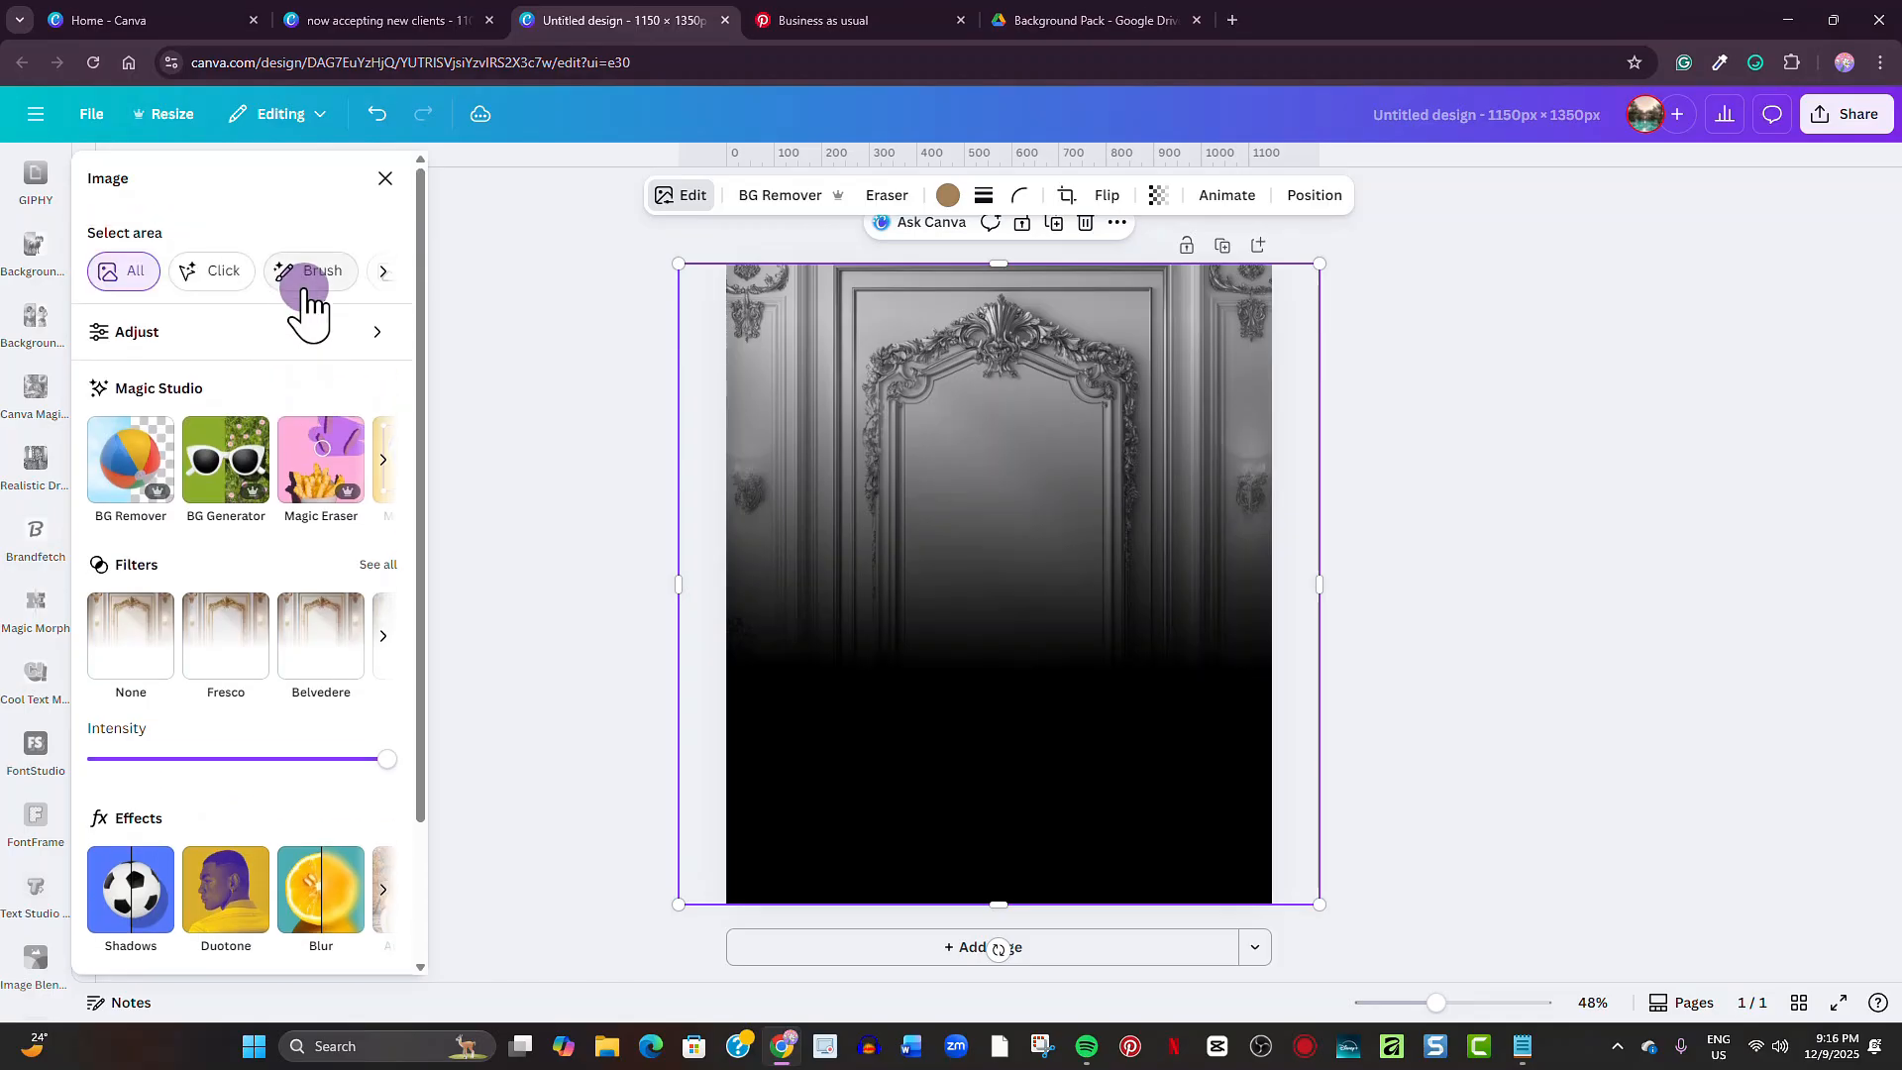
left_click(298, 337)
scroll(300, 594, "down", 2)
scroll(287, 624, "down", 2)
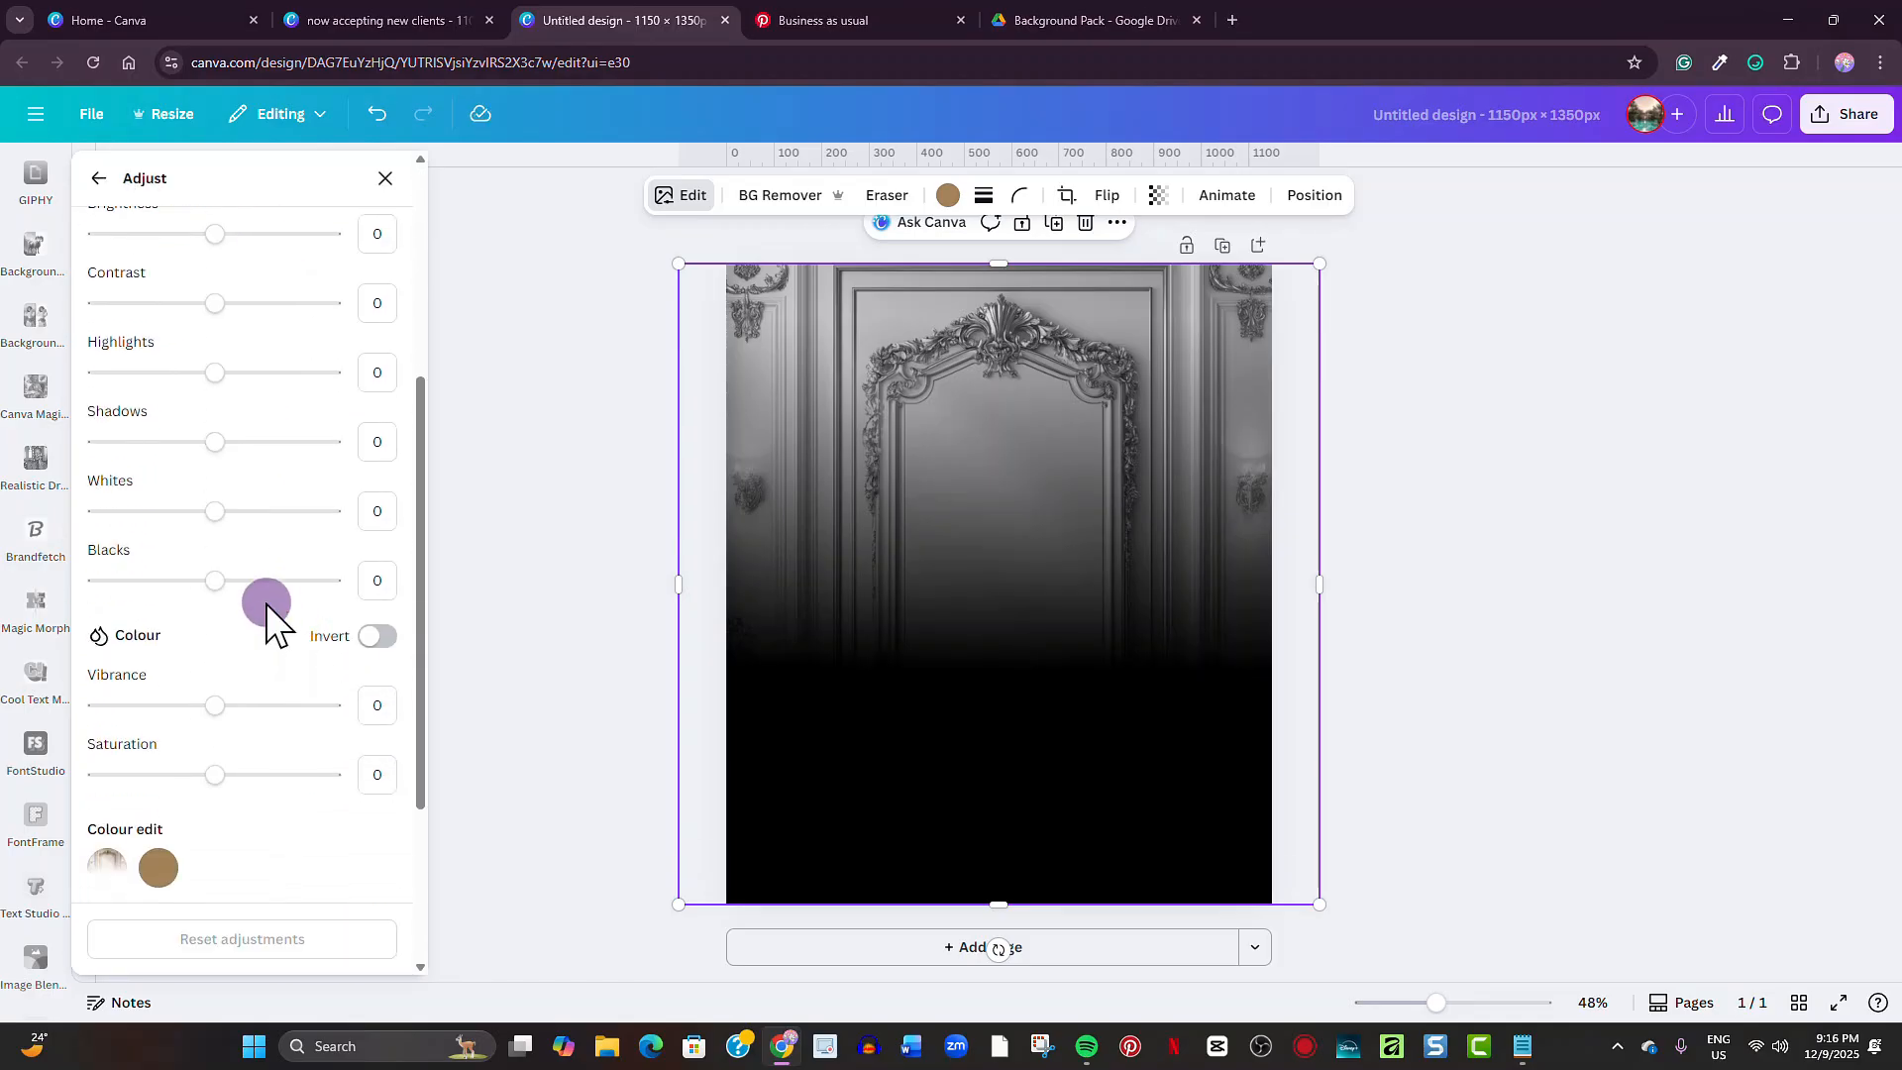
left_click_drag(227, 591, 300, 590)
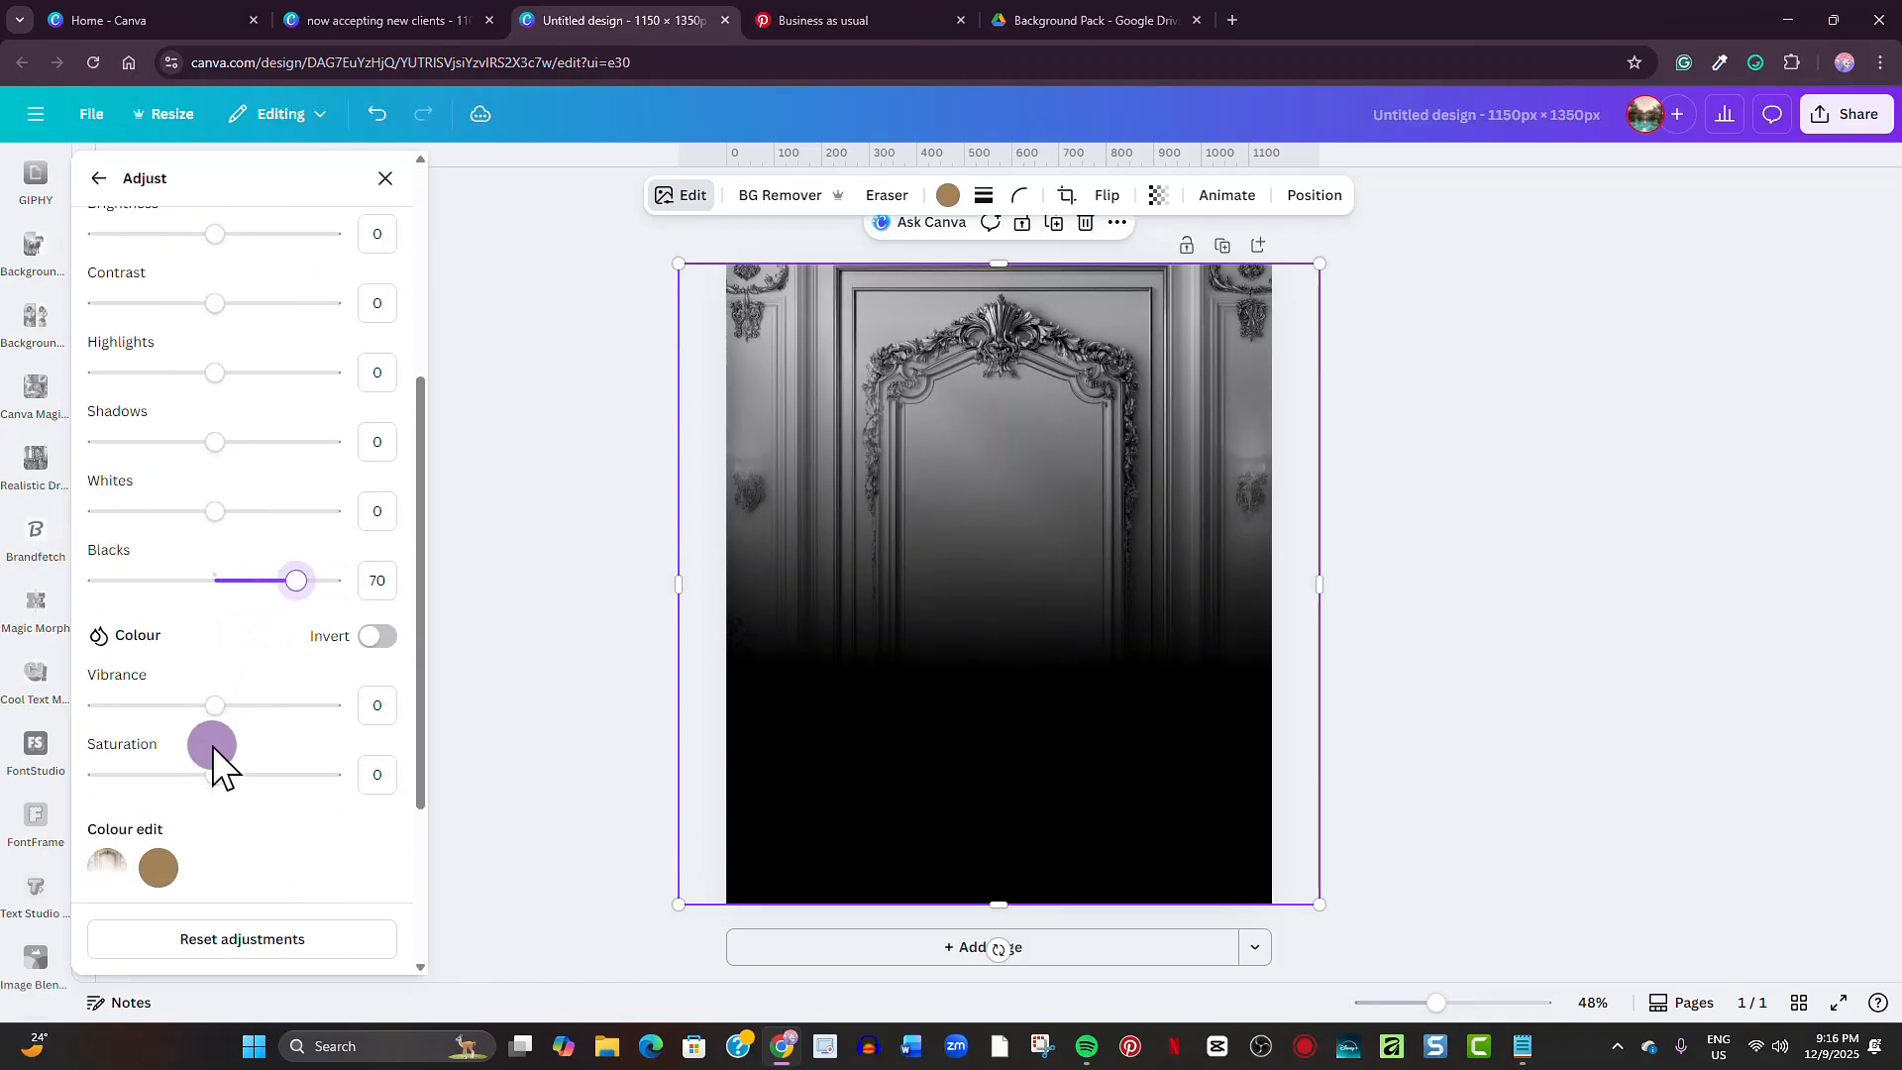
left_click_drag(214, 774, 73, 774)
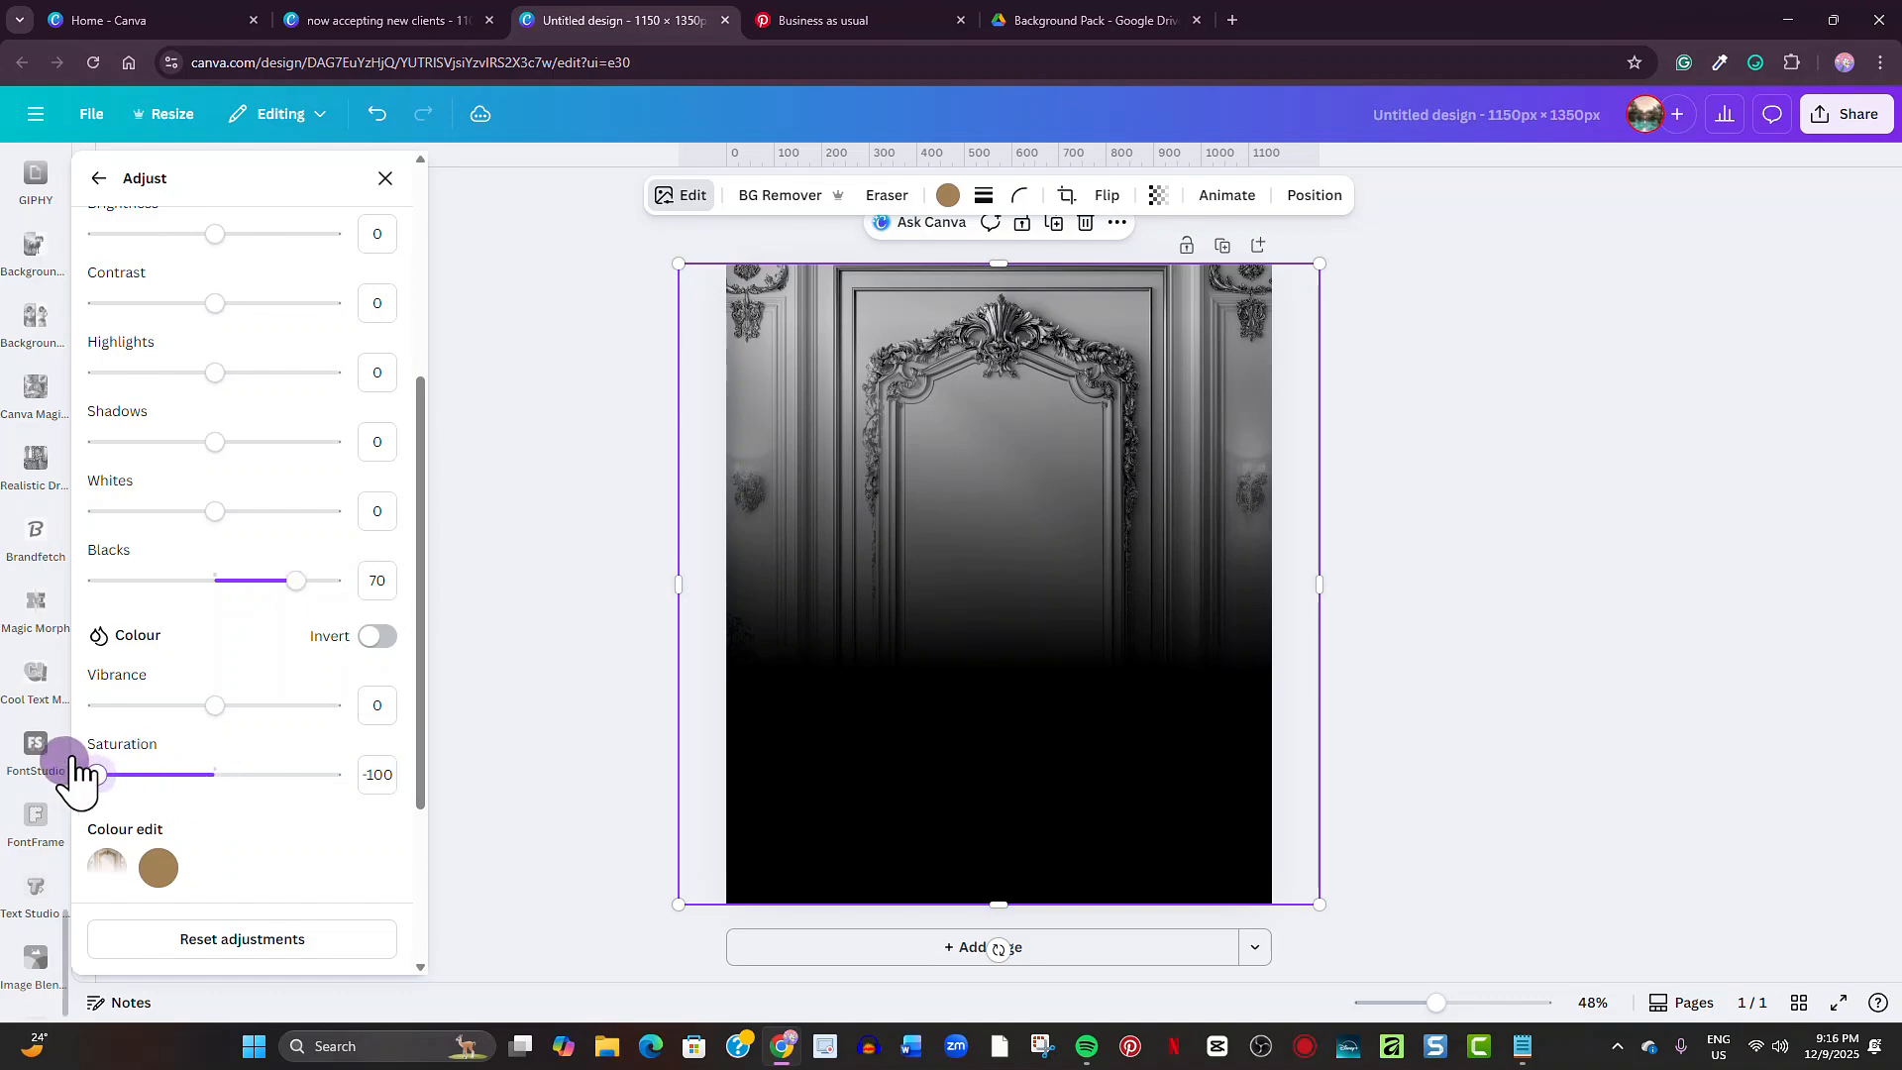
left_click(529, 367)
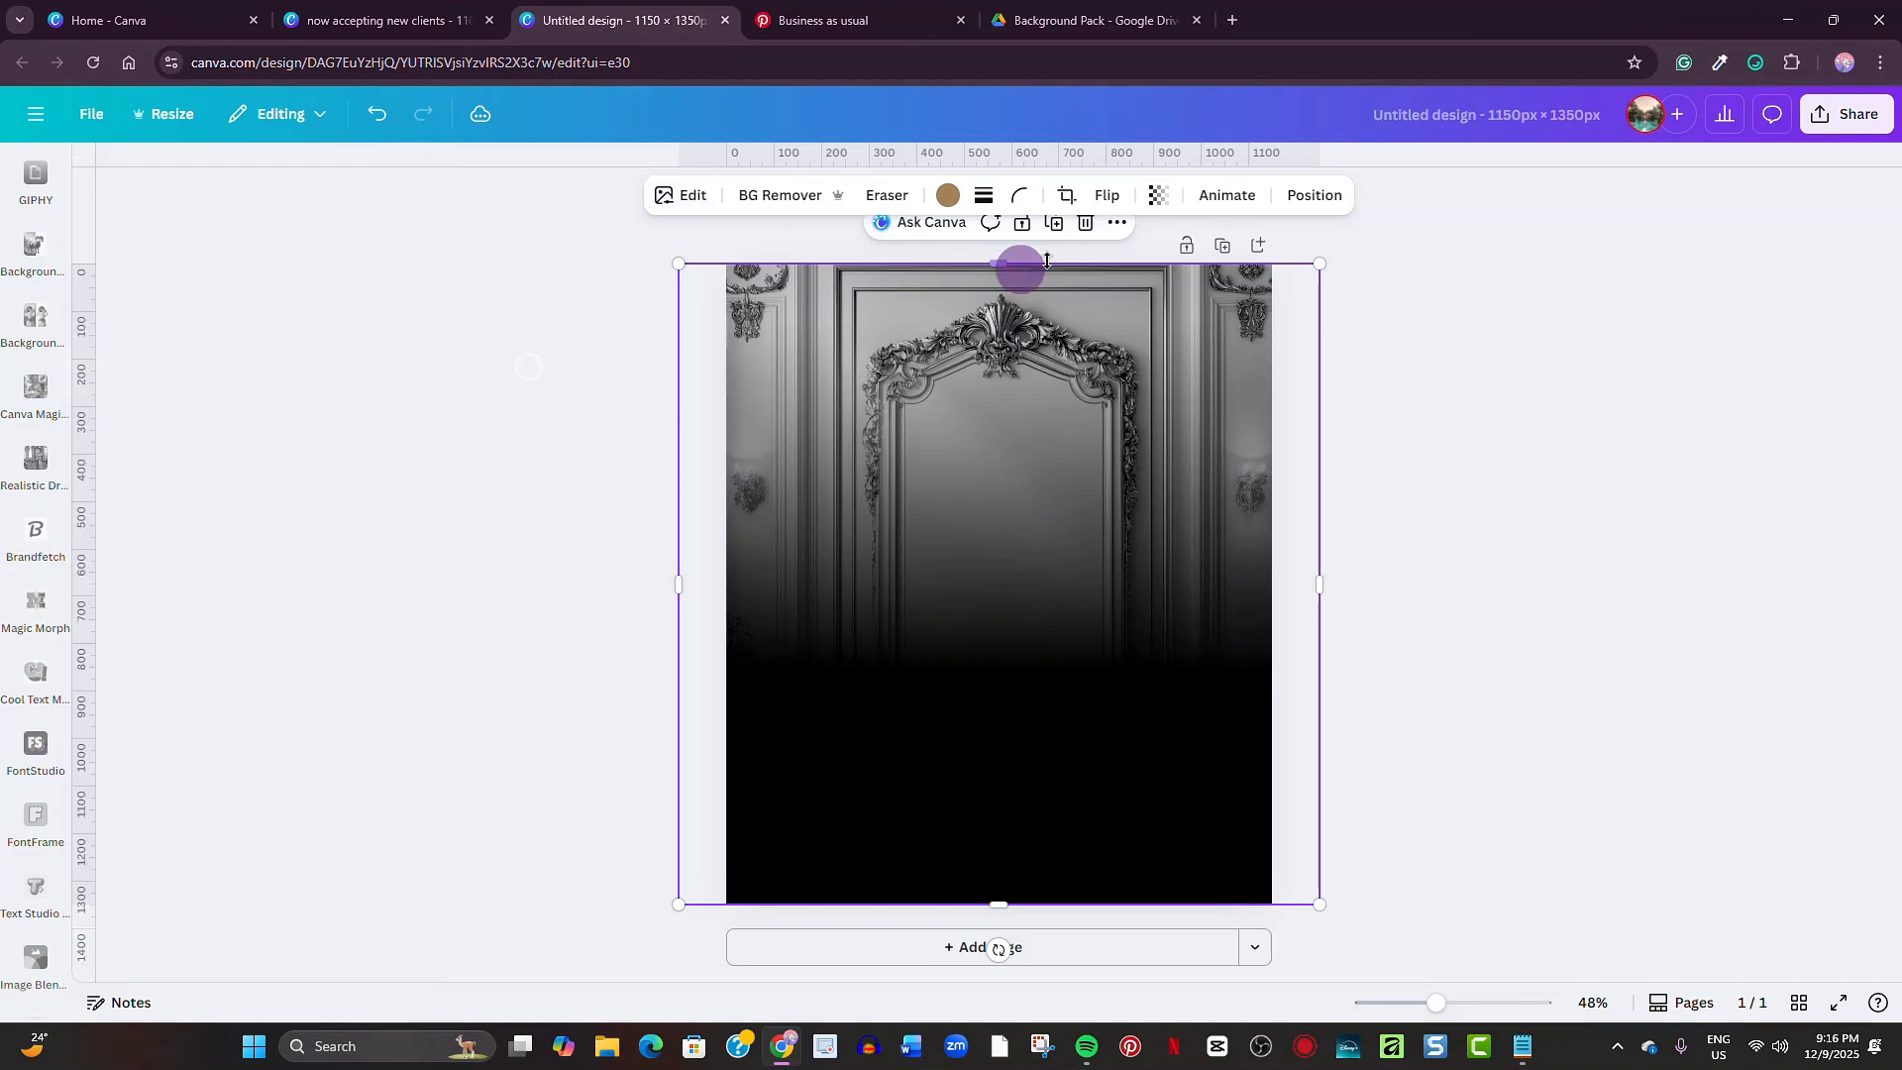
Set the background image's transparency to 24 and deselect it.
left_click(1155, 197)
left_click_drag(1137, 277, 1094, 278)
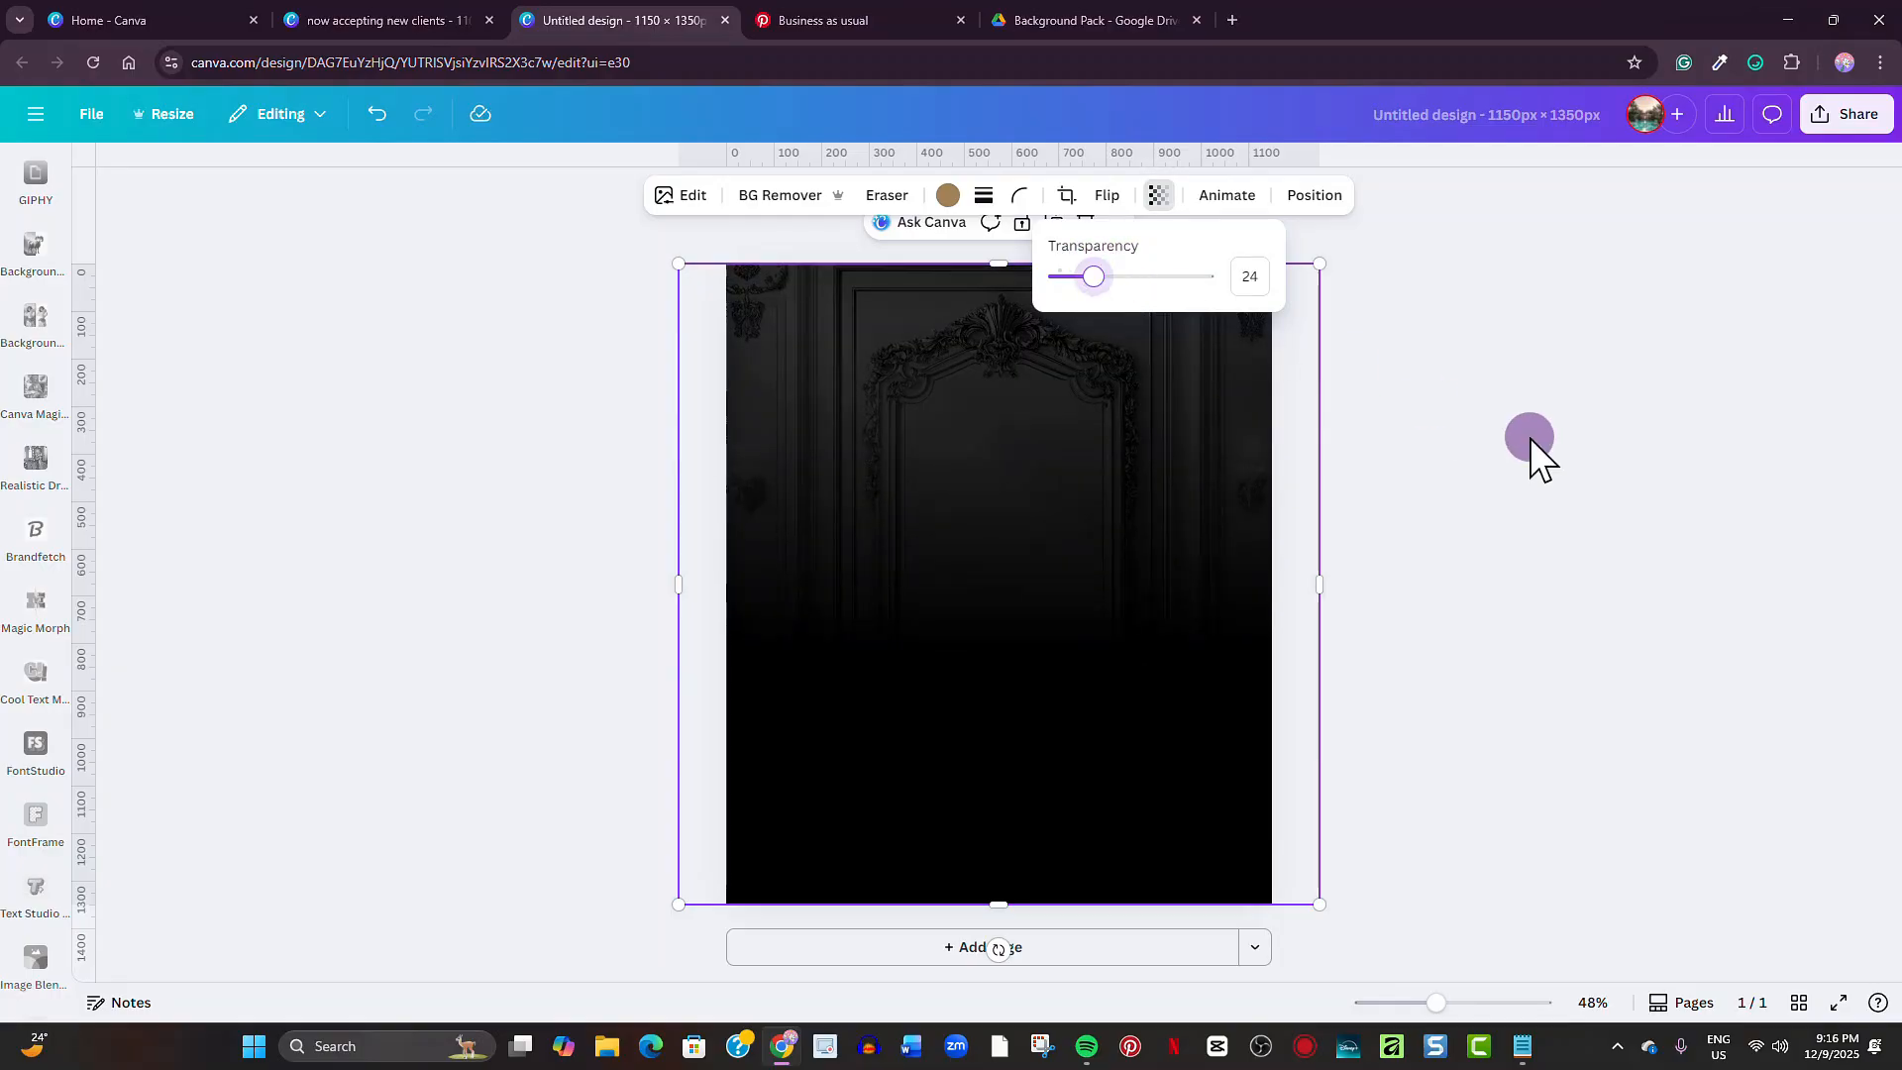
left_click(1478, 548)
left_click(1479, 549)
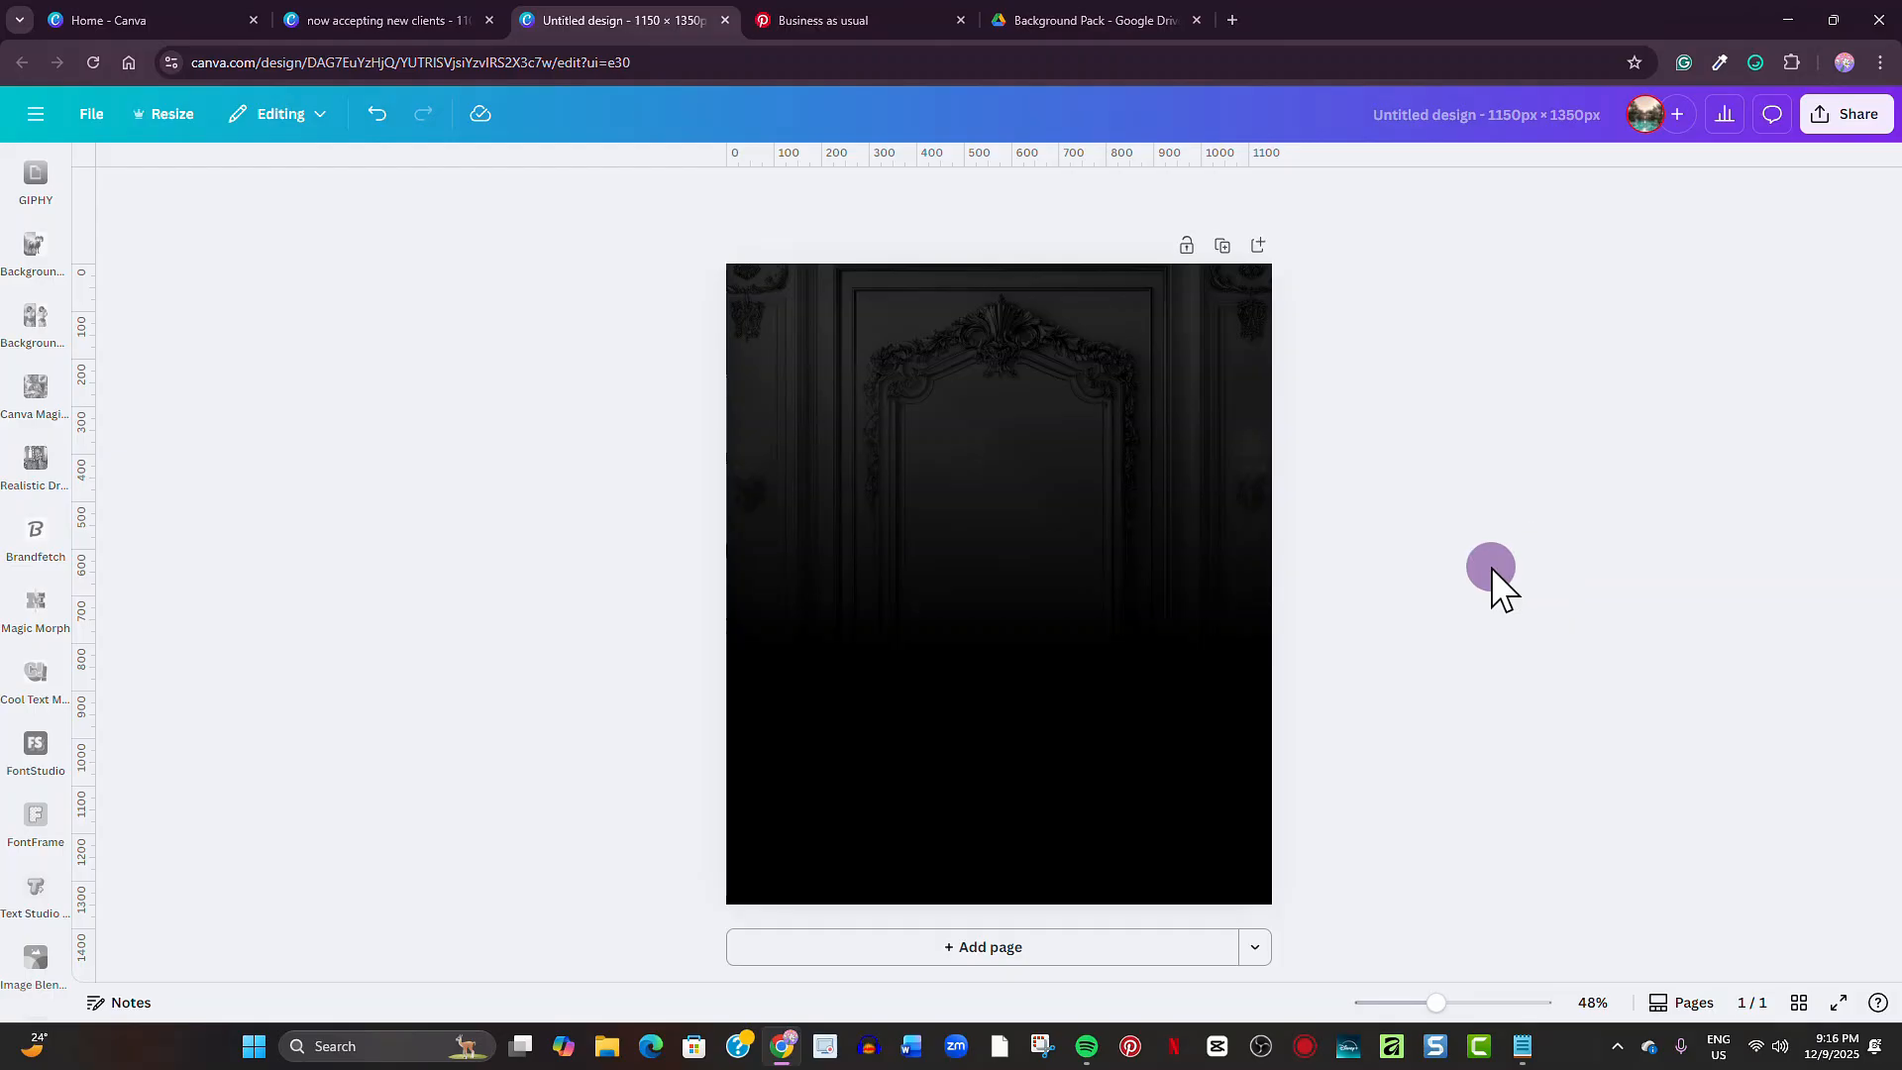
Add a text reading "Get your taxes right" and enlarge it to font size 77.6.
type("t")
type("ac")
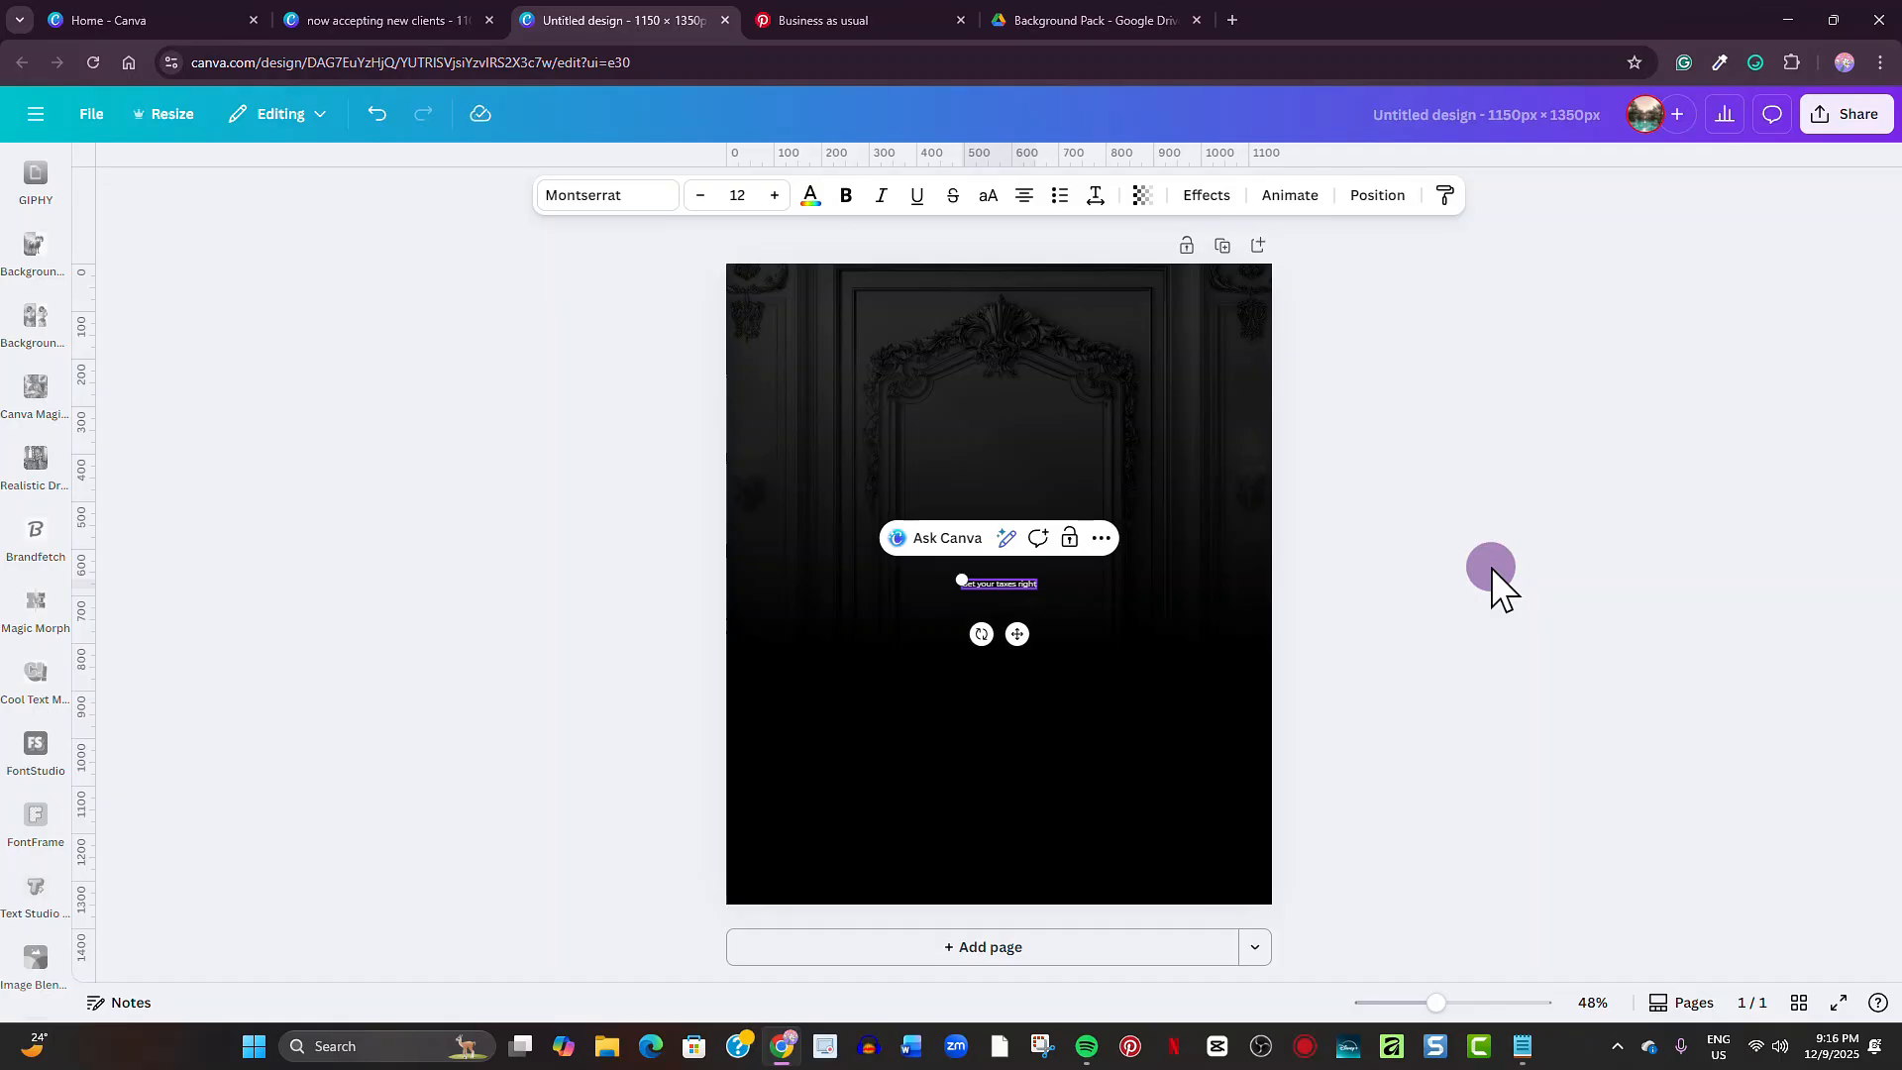
left_click_drag(962, 581, 555, 531)
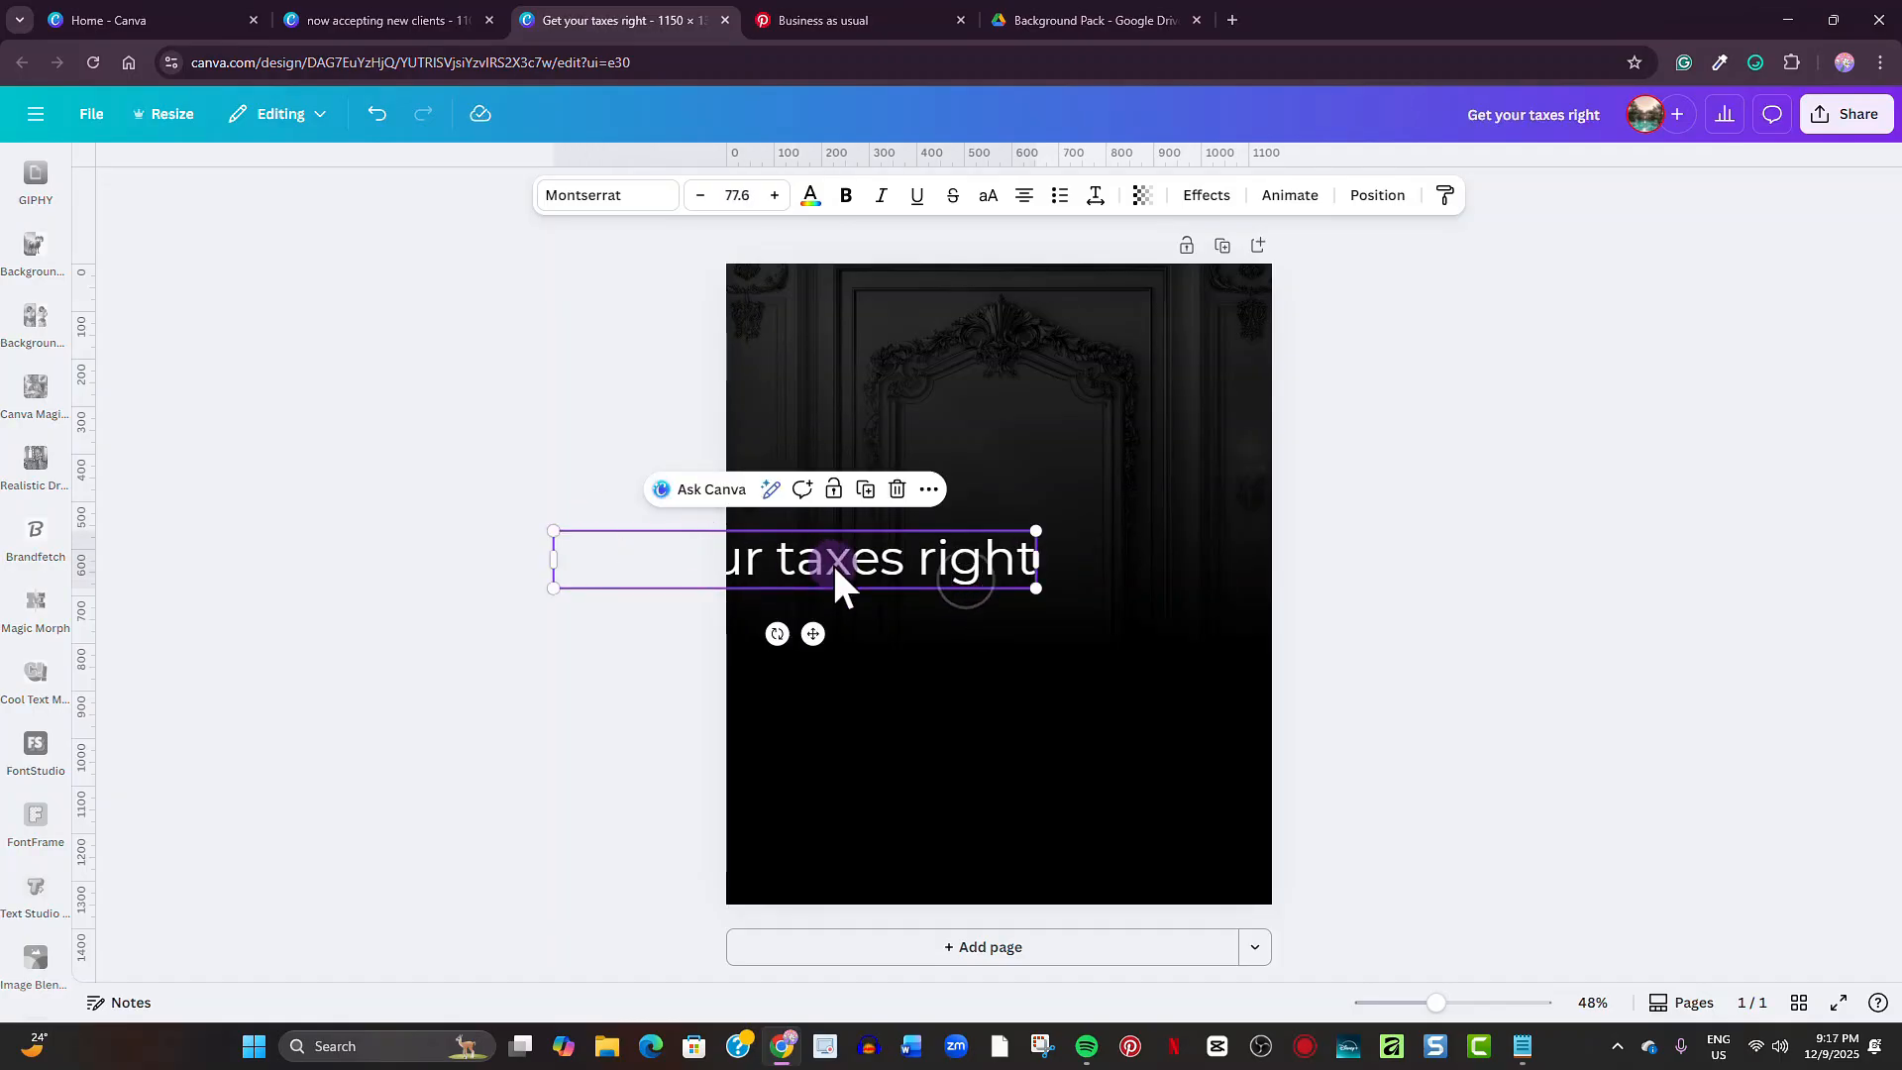
Move the headline onto the upper part of the page and set it in bold Liberation Sans.
left_click_drag(832, 561, 1027, 420)
left_click(644, 195)
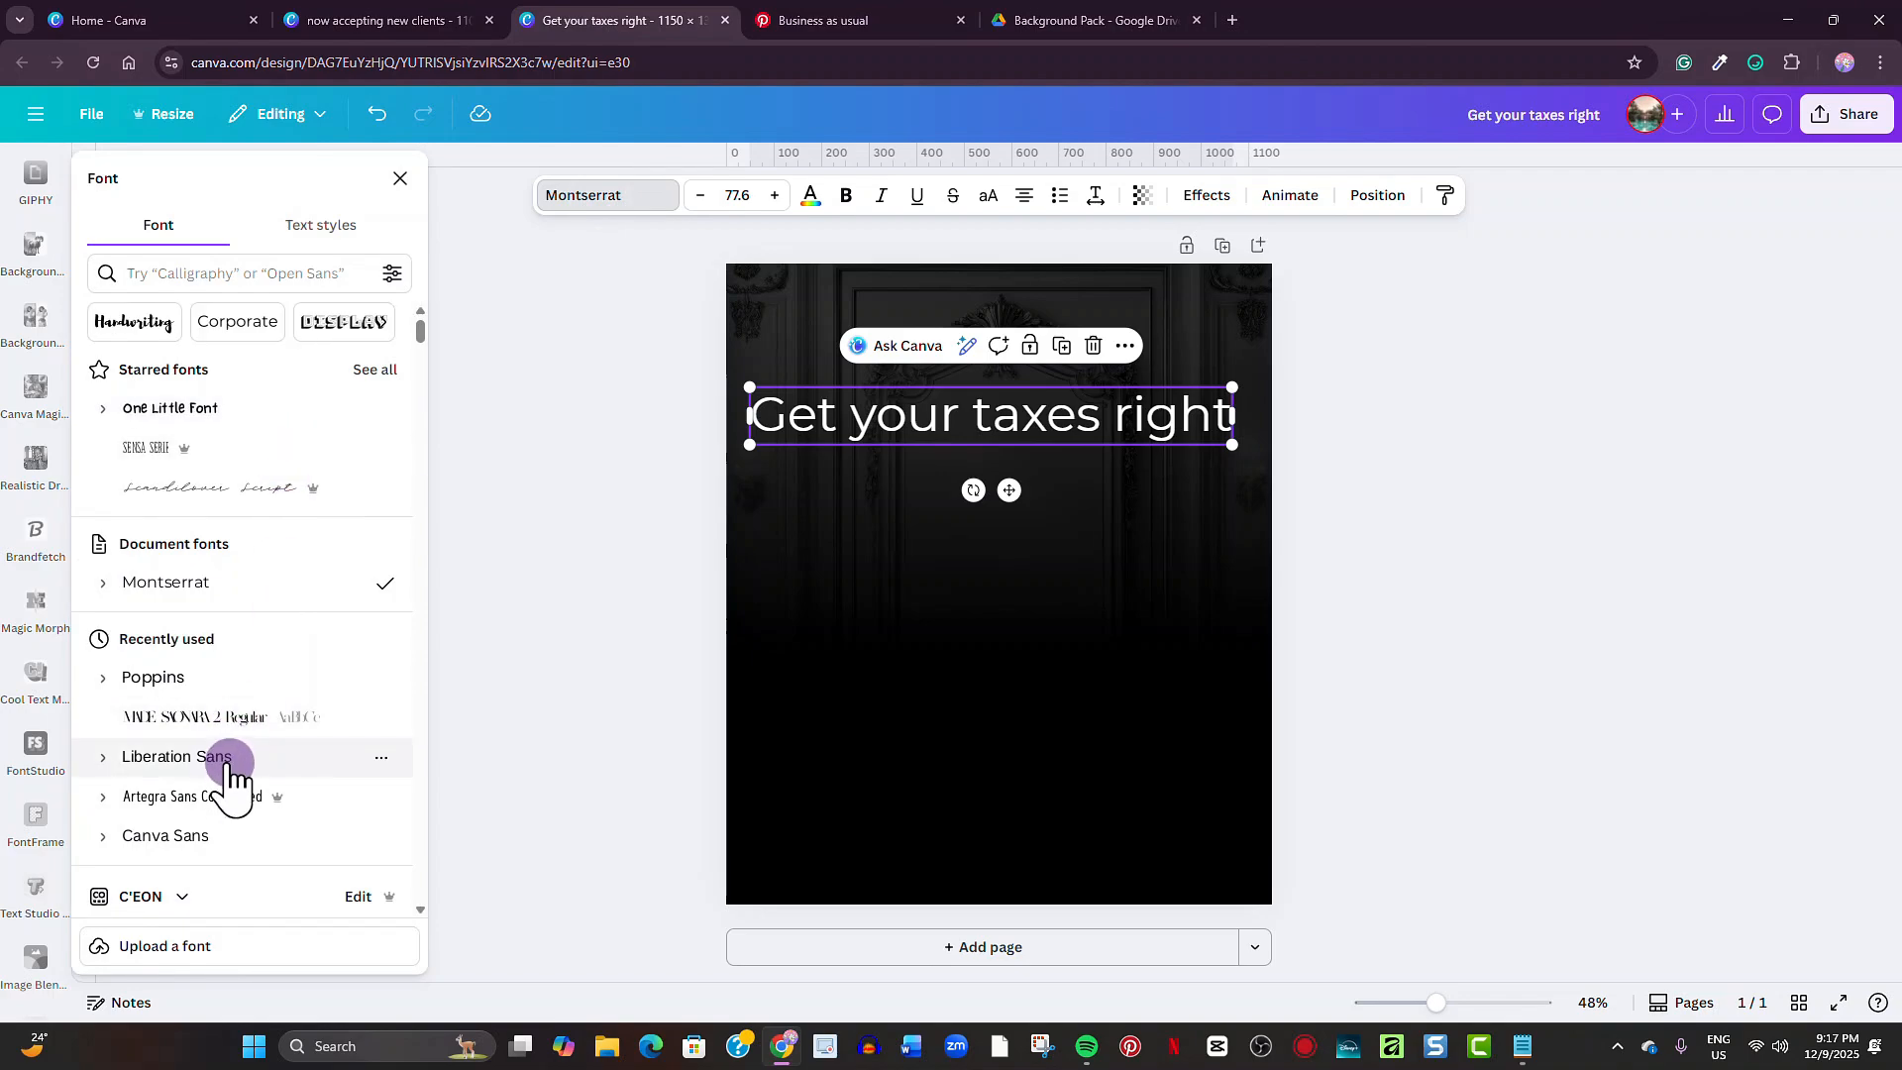
left_click(173, 757)
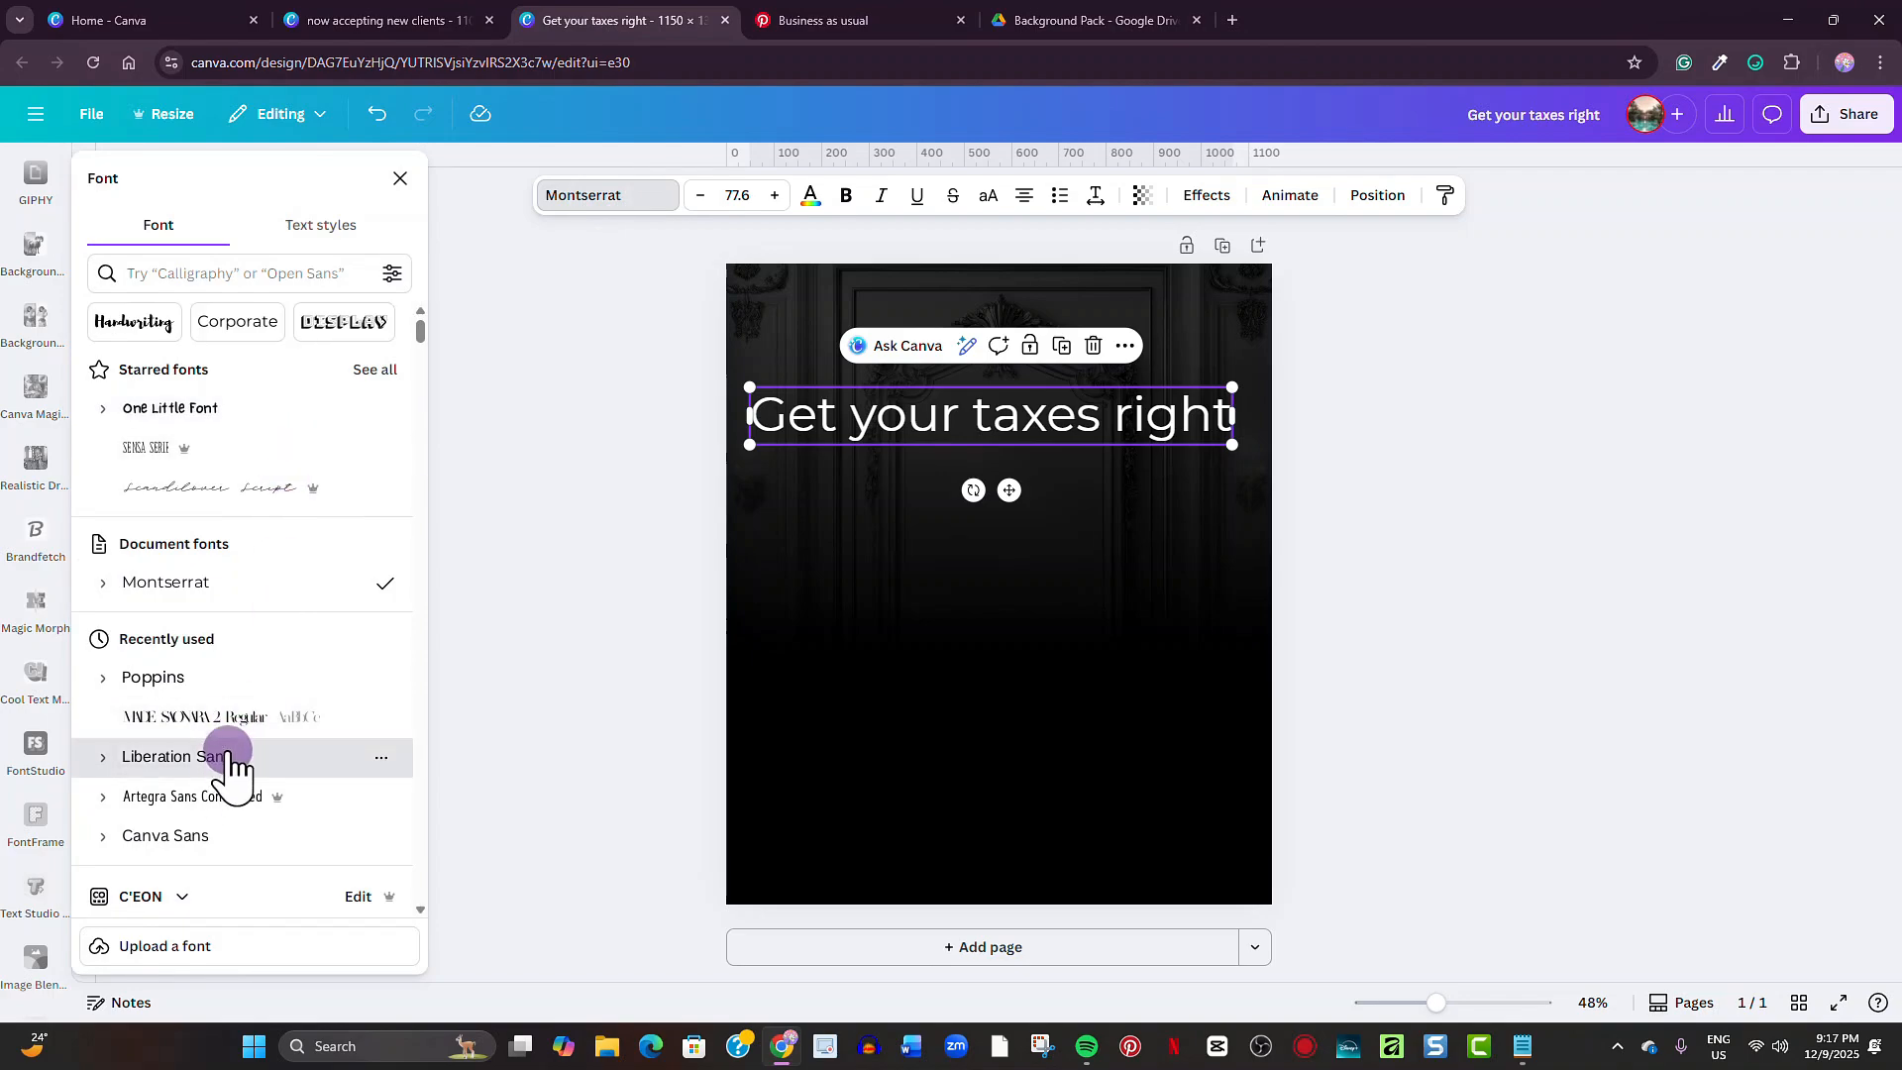
left_click(848, 198)
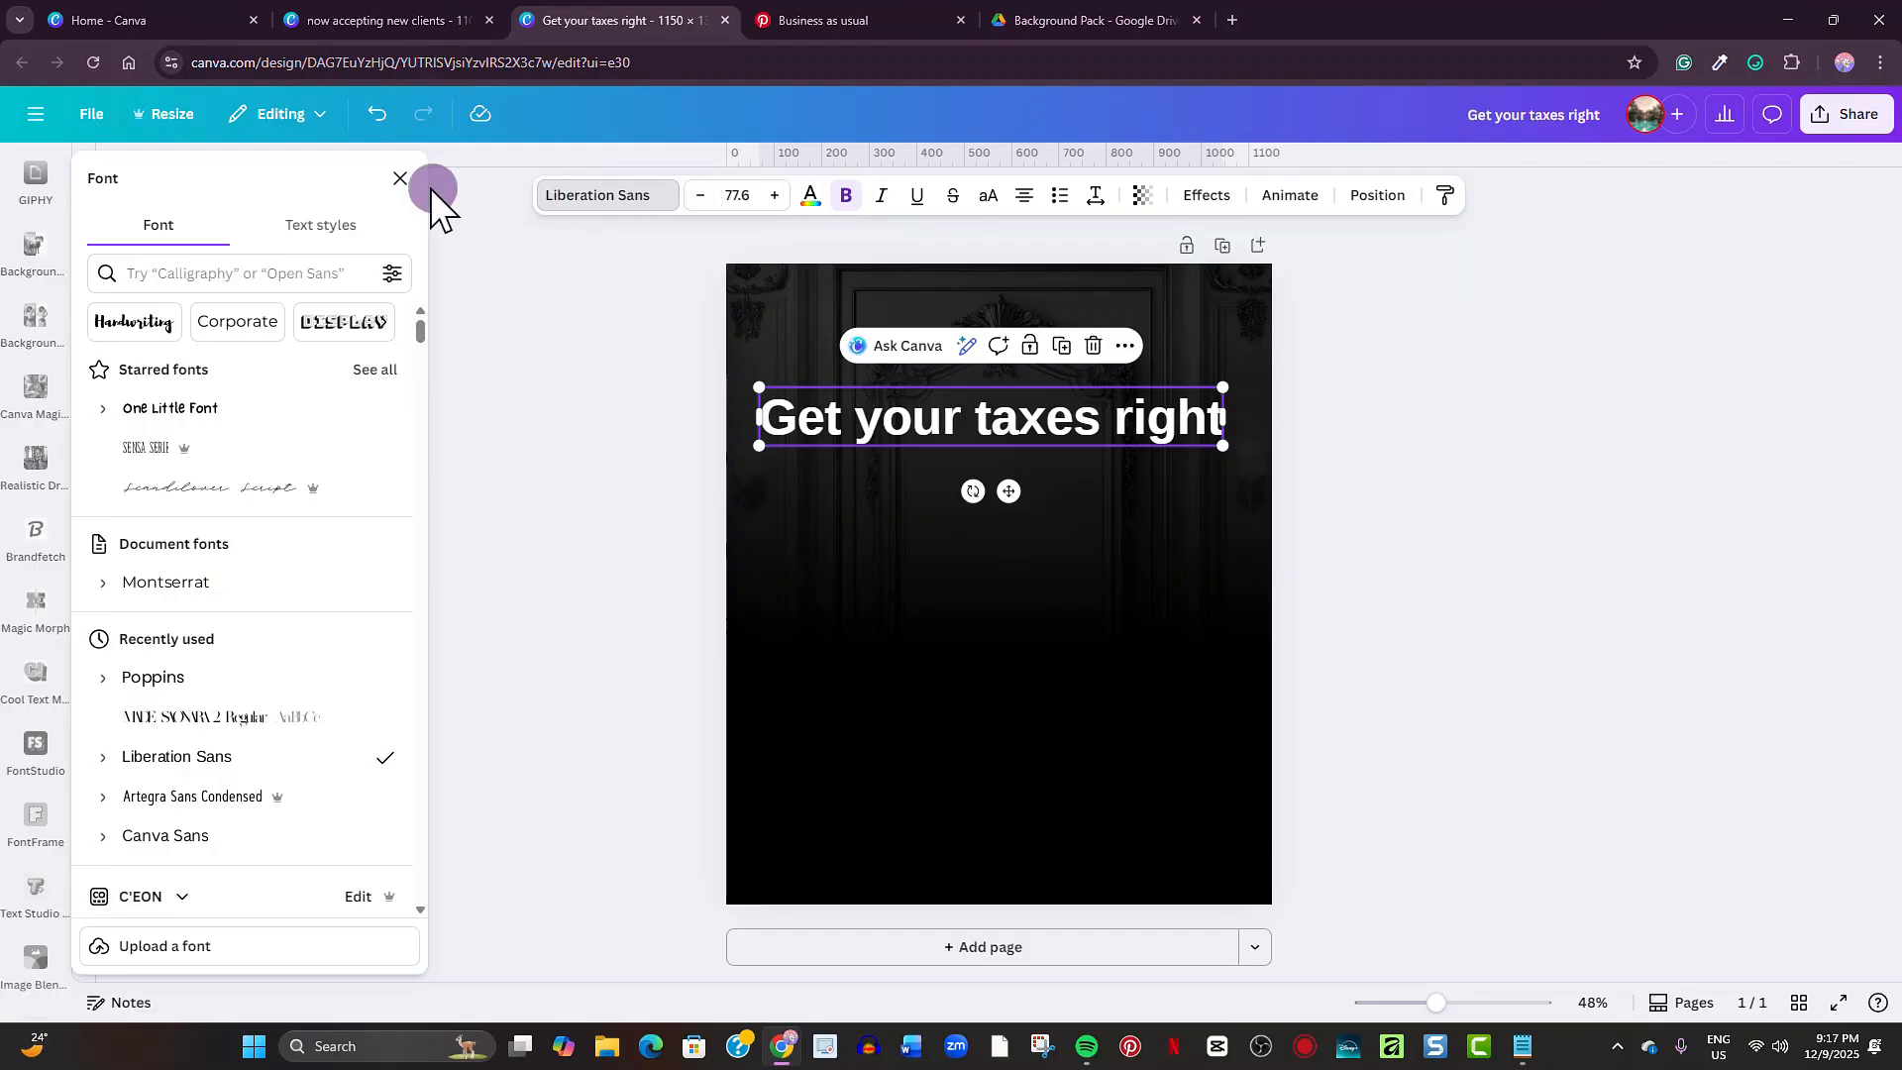
left_click(400, 179)
Convert the headline to uppercase and set its letter spacing to -16.
left_click(988, 199)
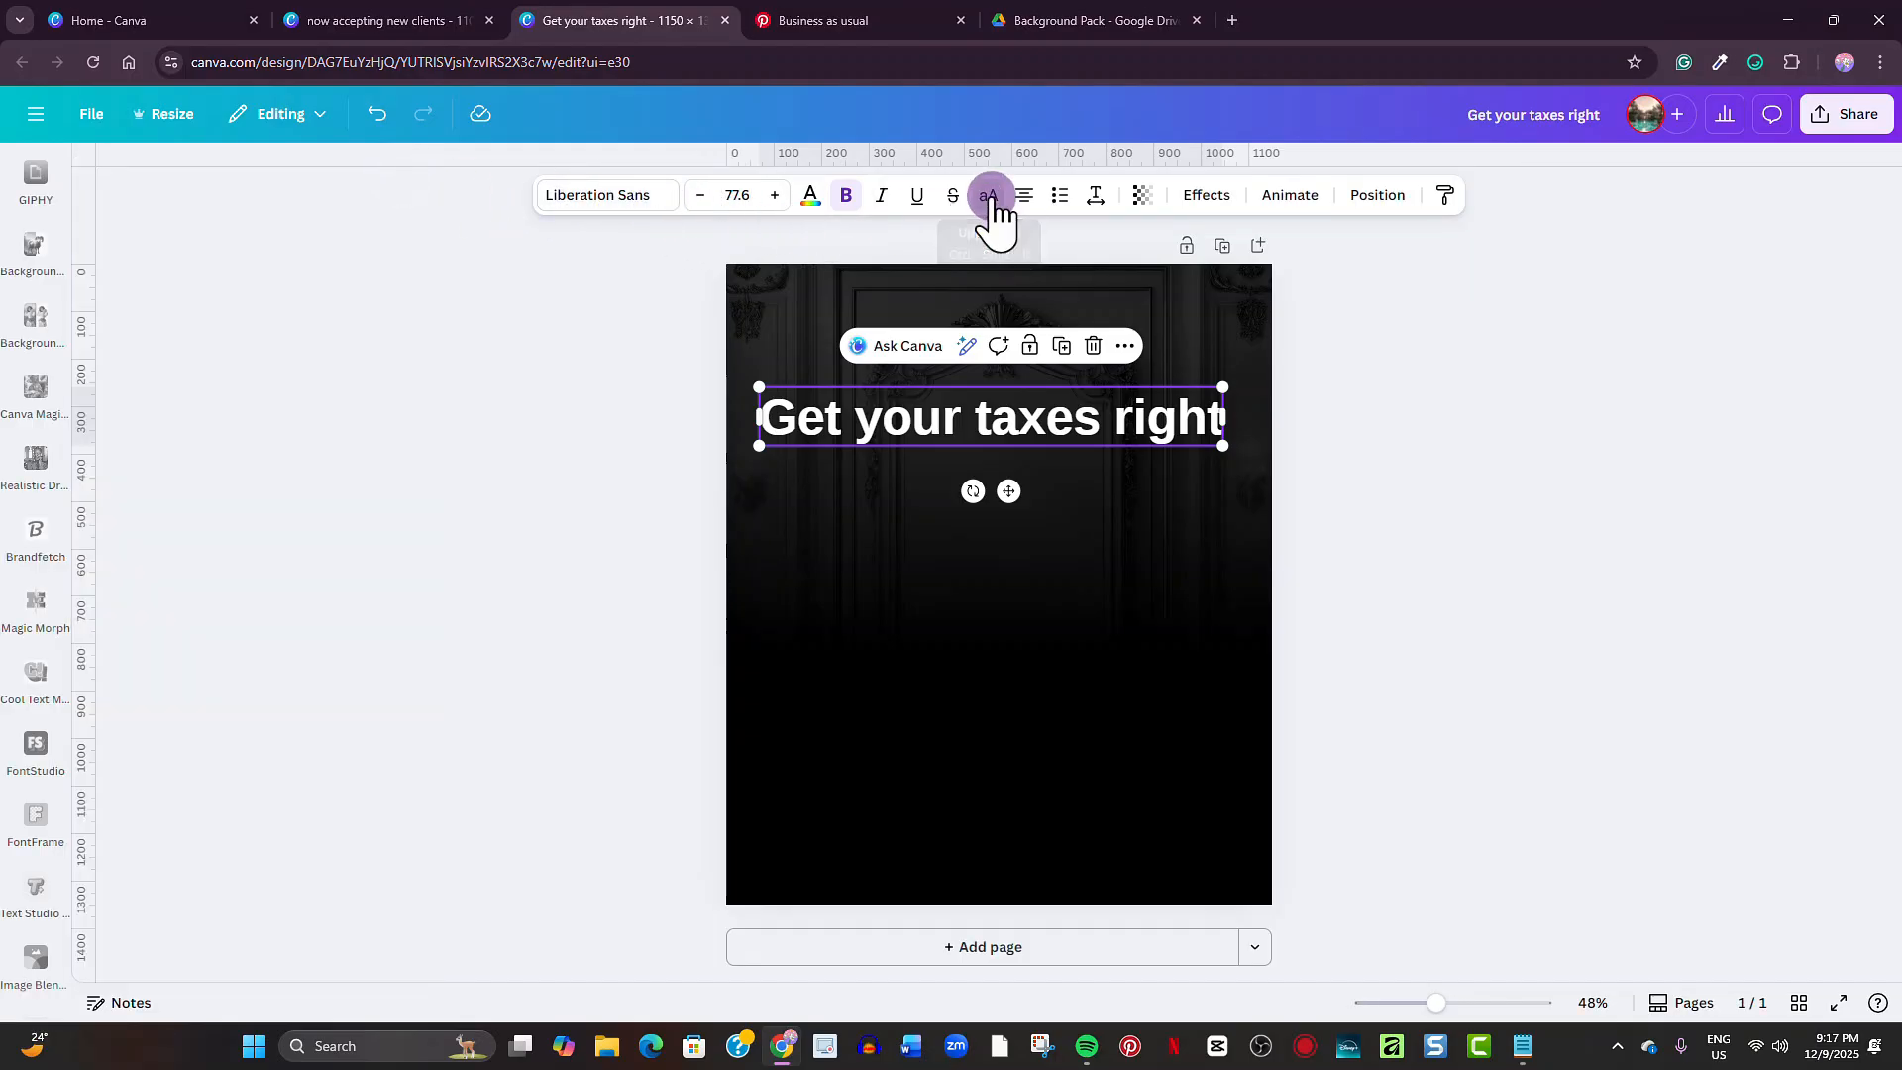
left_click(1095, 197)
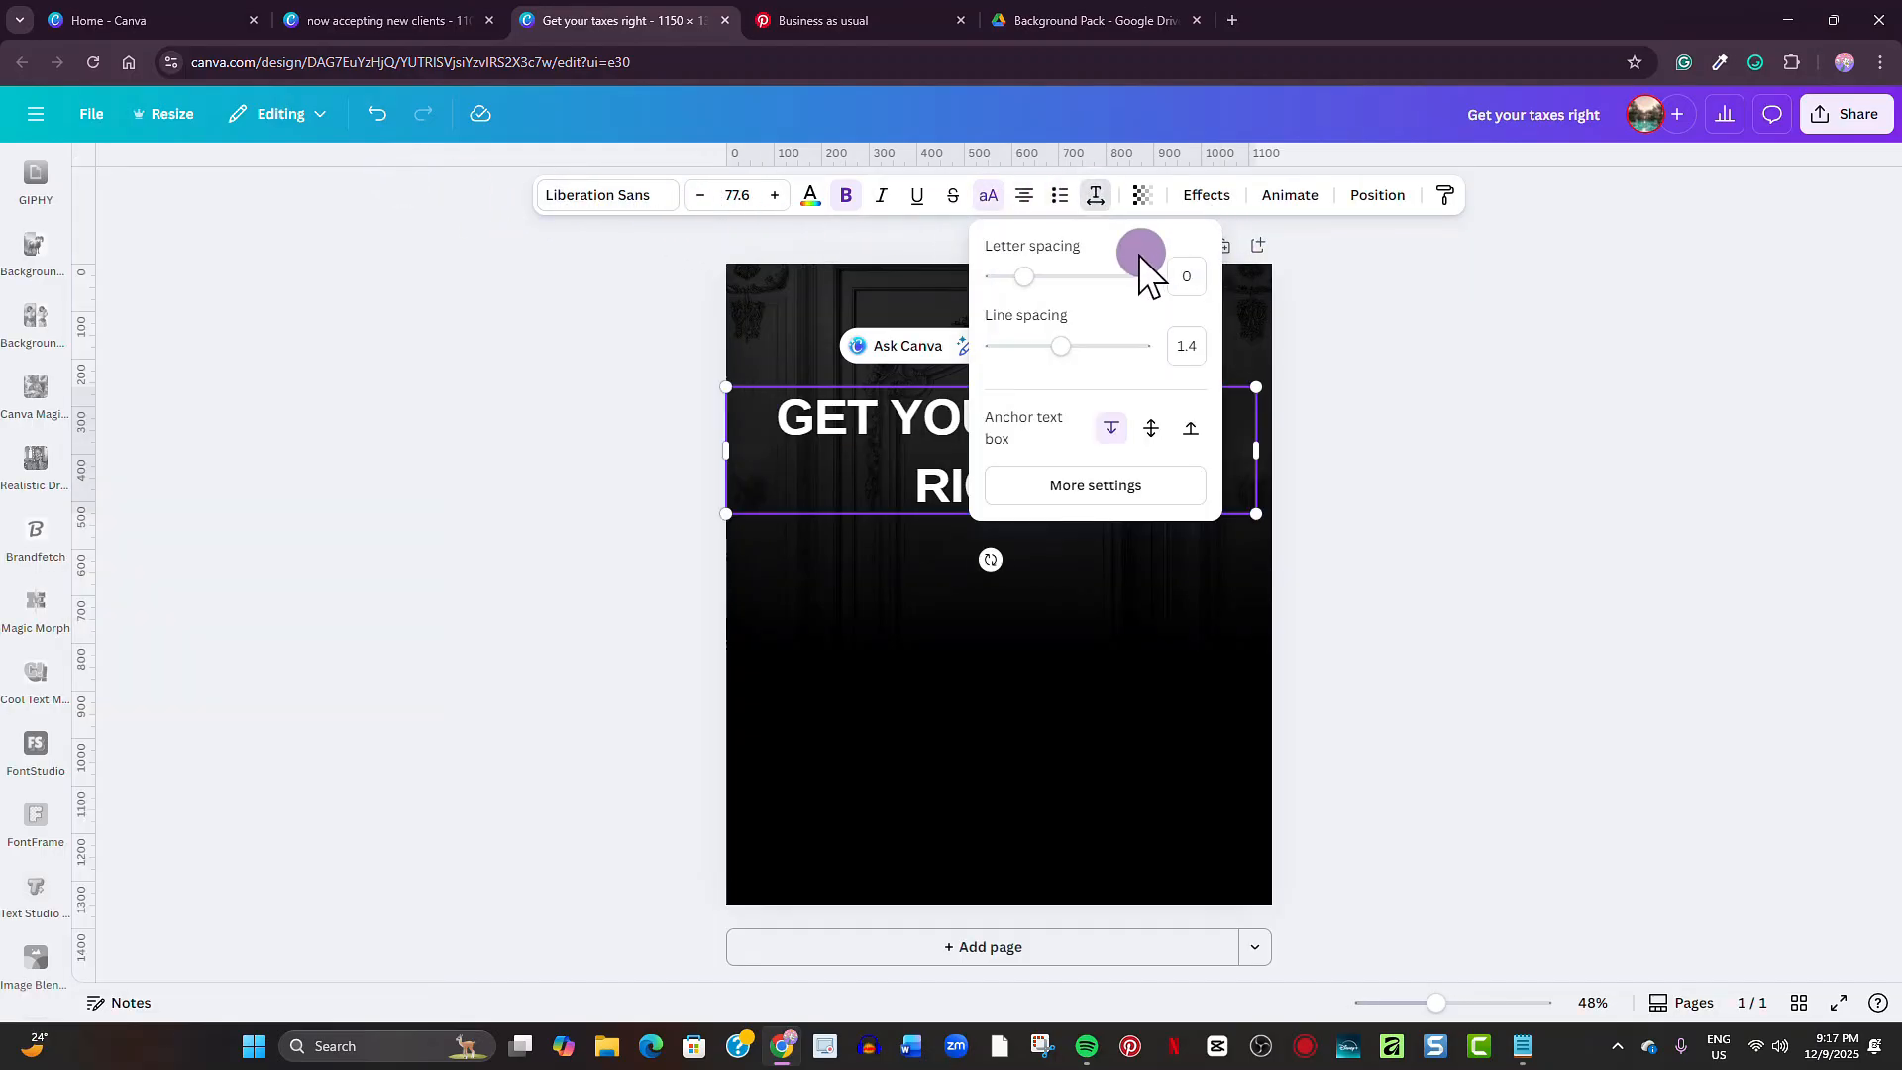
left_click_drag(1024, 276, 1021, 278)
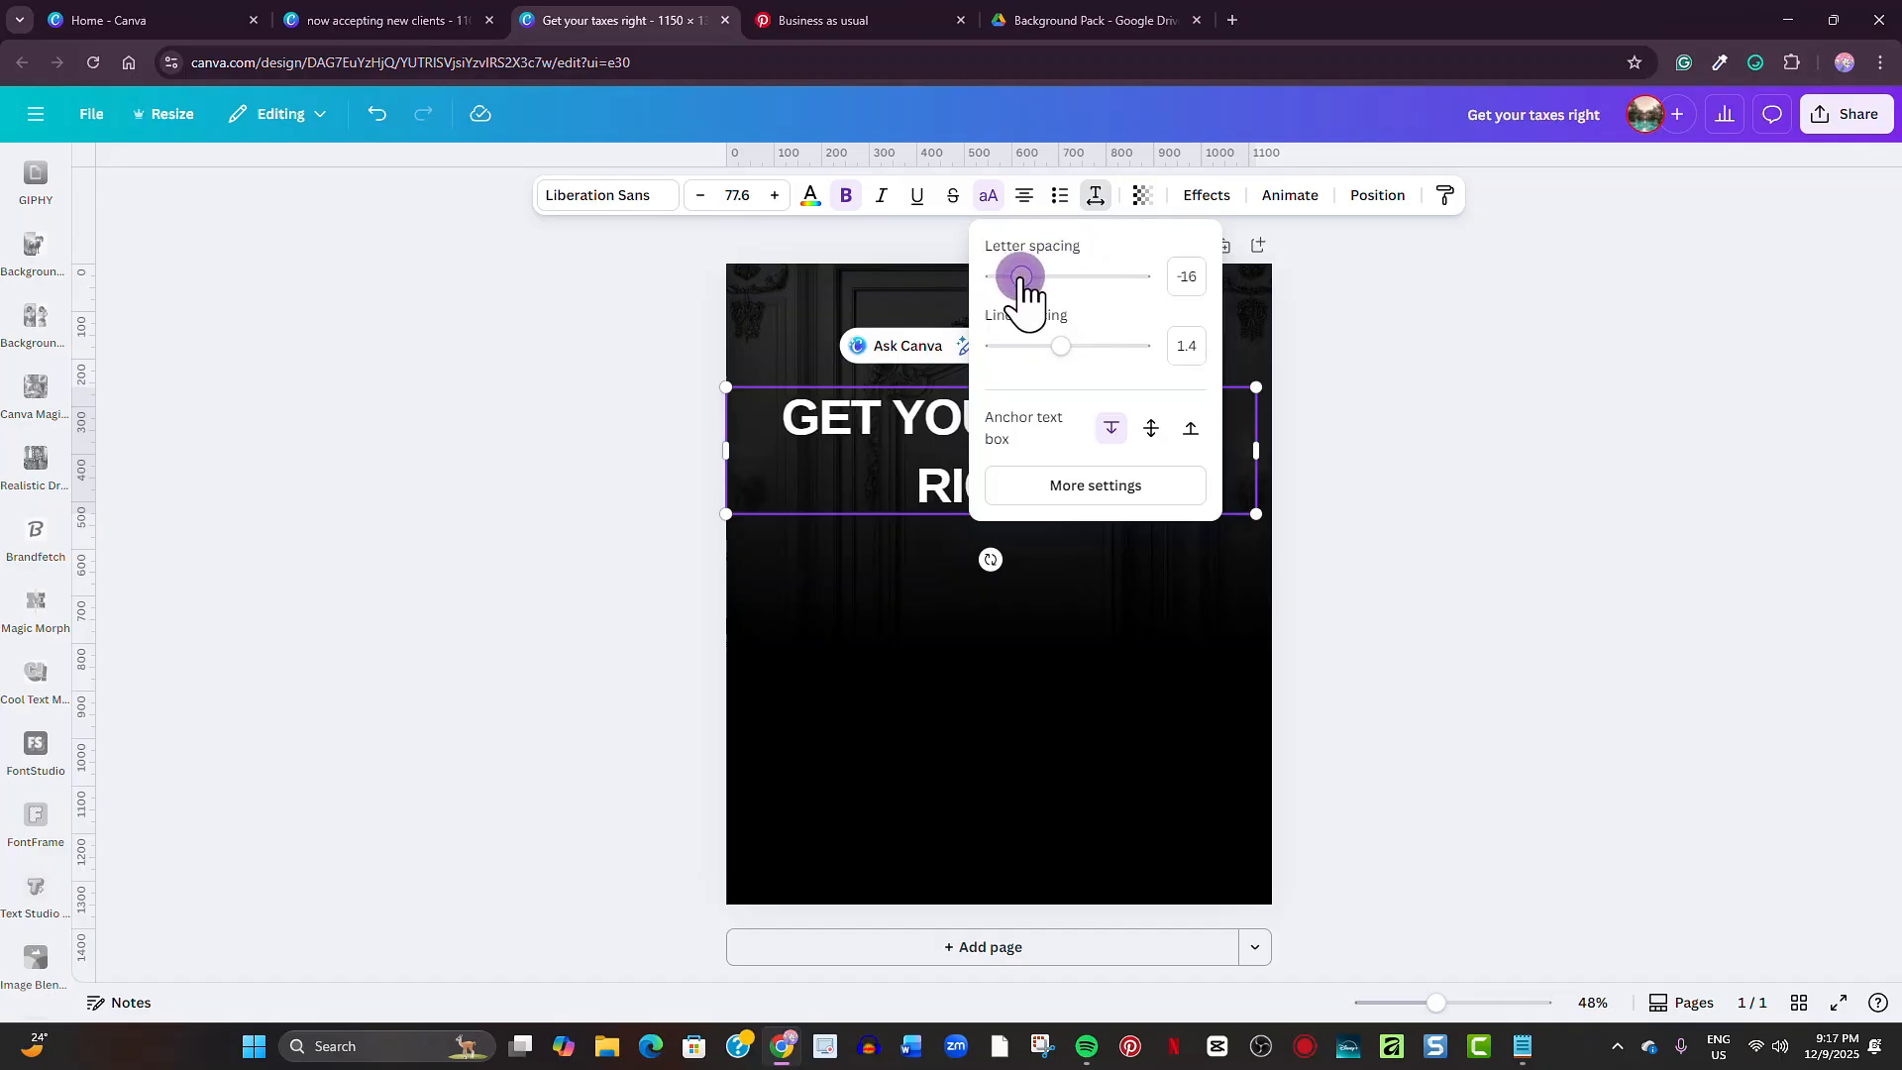
left_click(1407, 468)
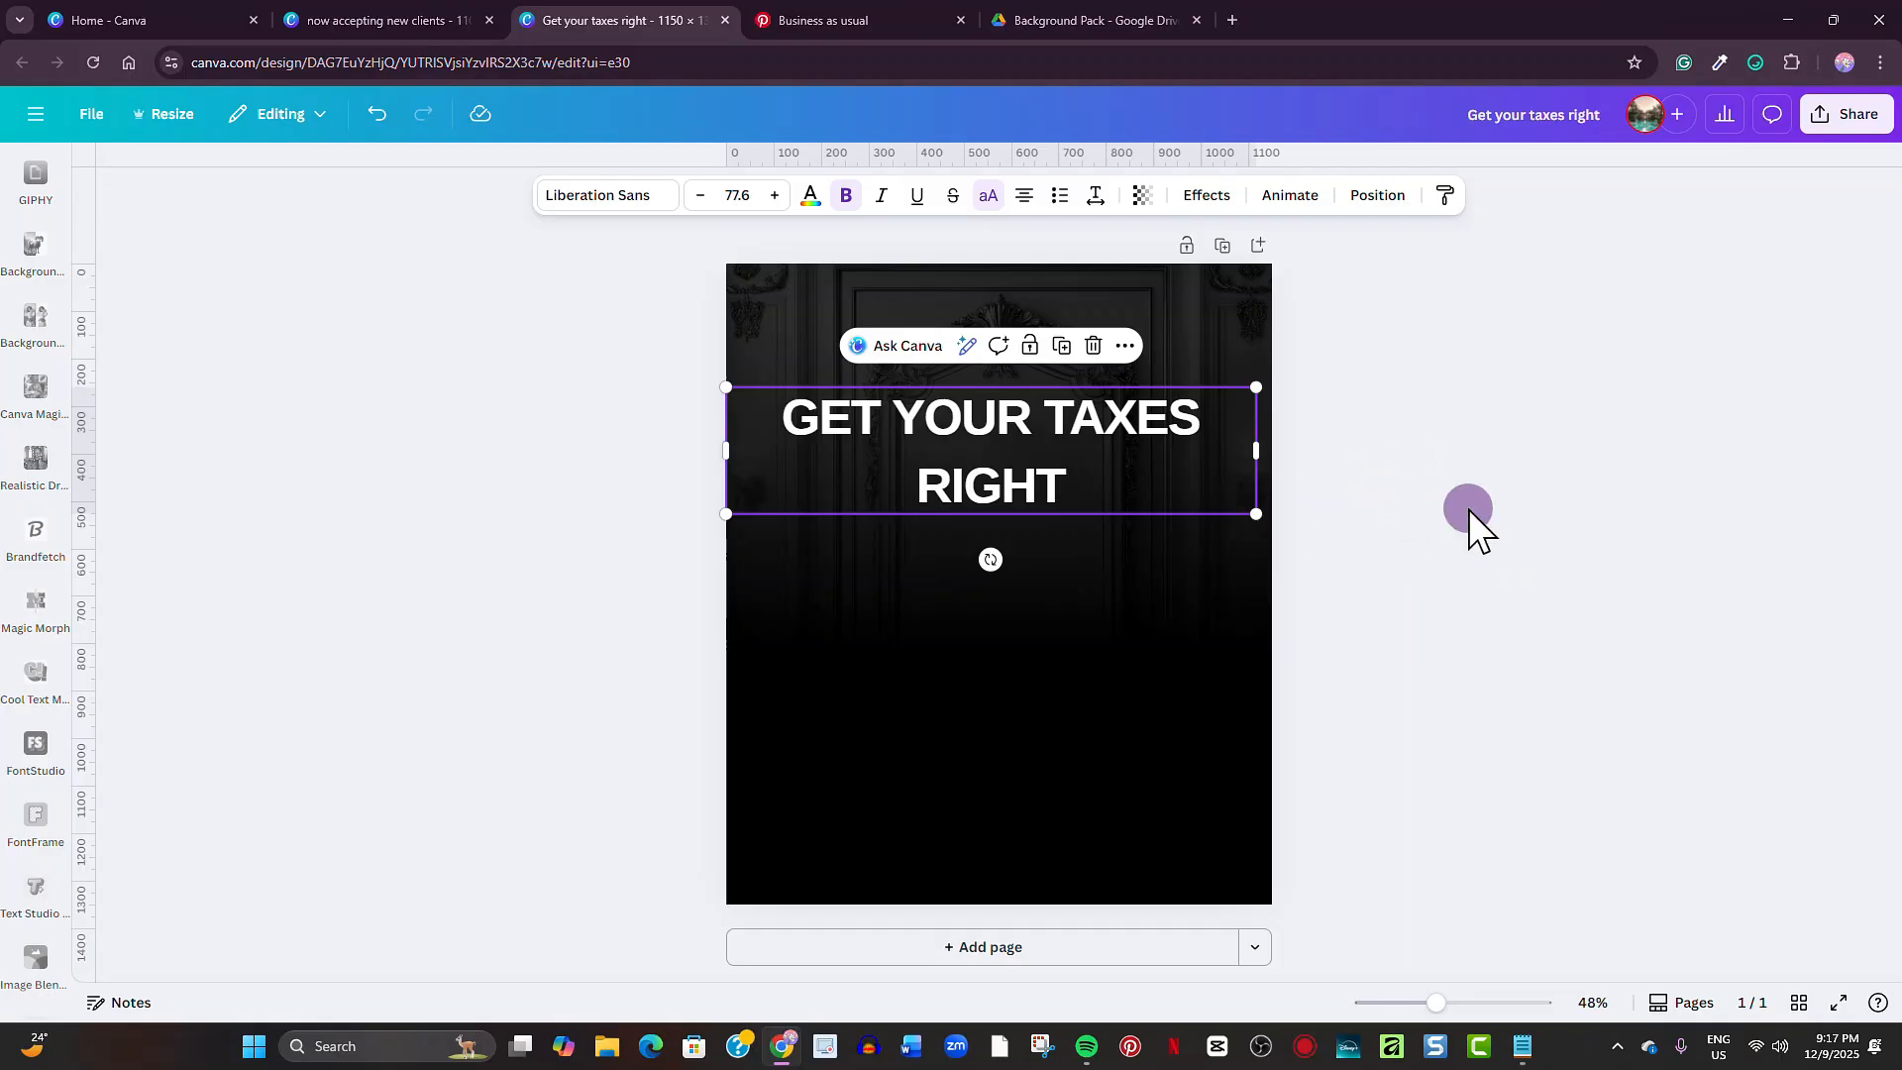
Increase the headline's font size to 103 and deselect it.
left_click(774, 195)
left_click(775, 195)
left_click(775, 196)
left_click(775, 195)
left_click(775, 195)
left_click(775, 195)
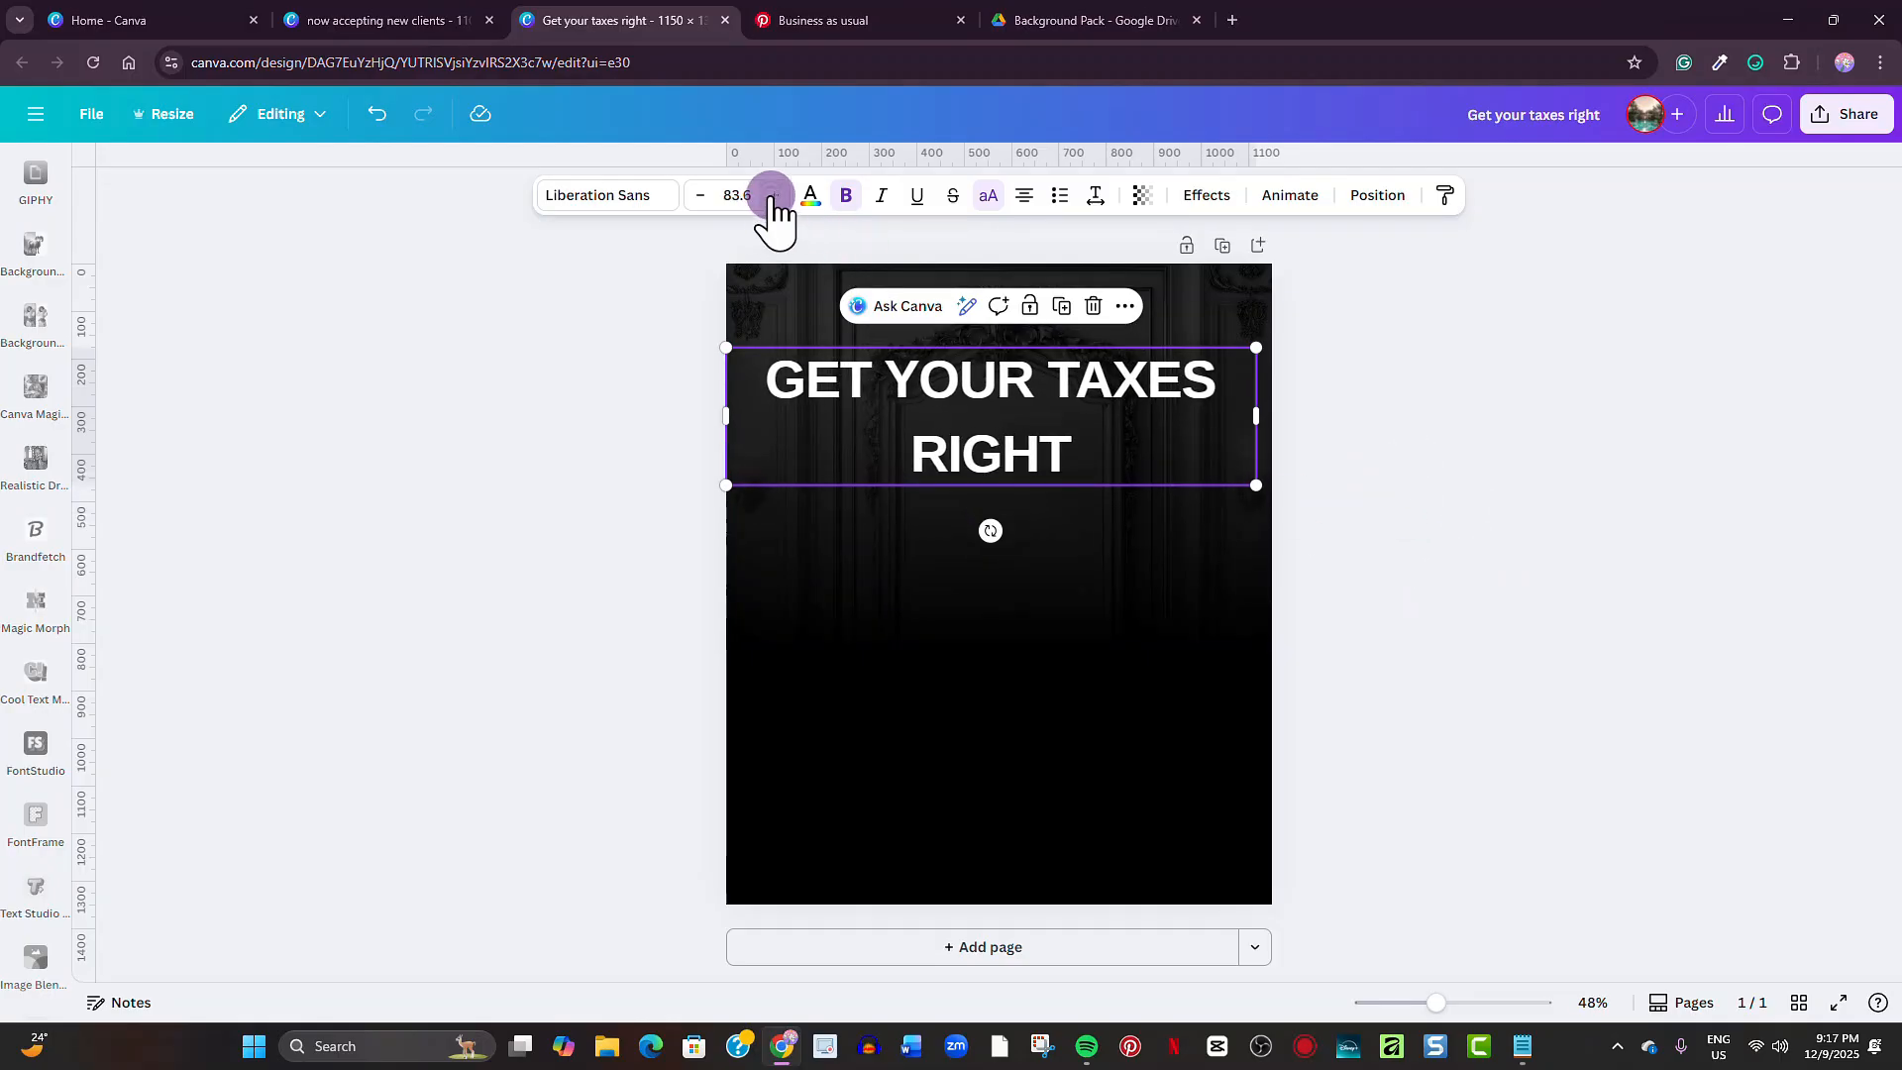
double_click(774, 196)
left_click(775, 195)
double_click(775, 195)
left_click(775, 195)
double_click(775, 195)
left_click(775, 195)
double_click(774, 195)
left_click(775, 195)
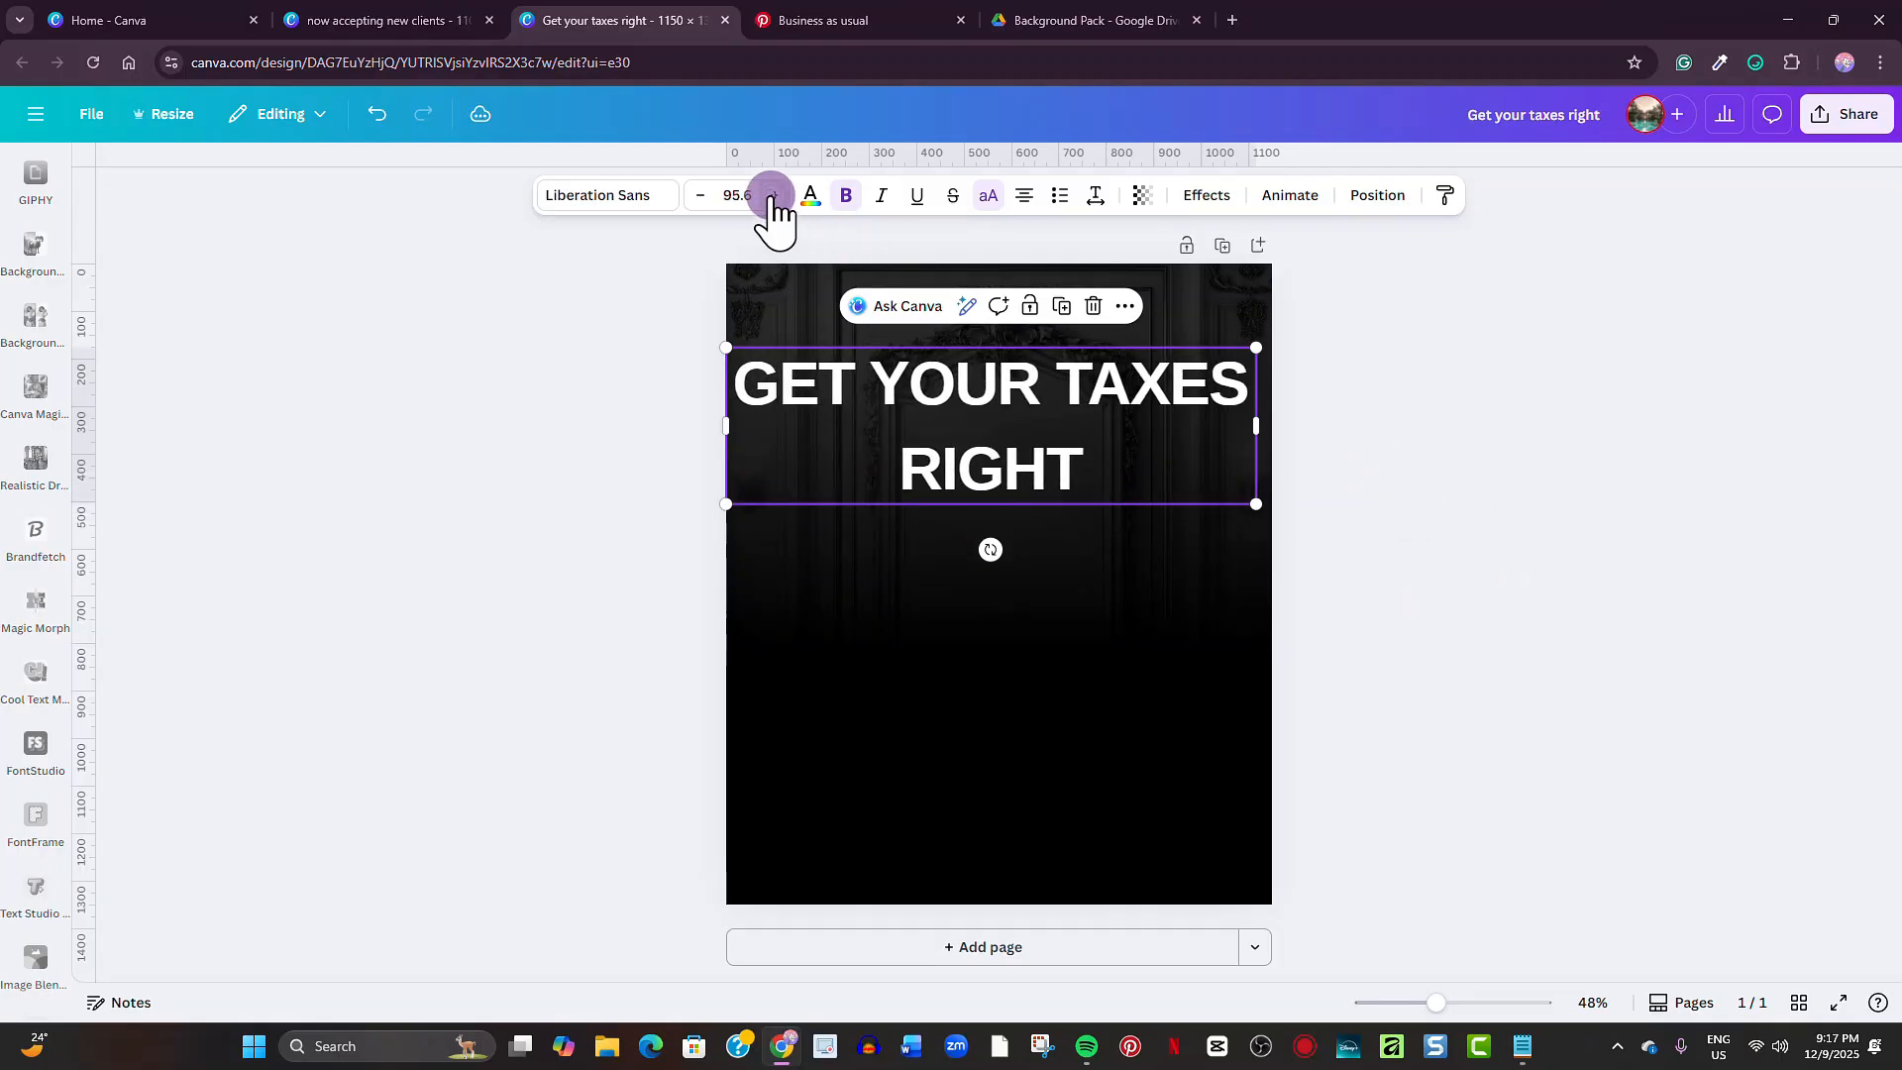
double_click(775, 196)
double_click(775, 195)
double_click(775, 195)
left_click(775, 195)
left_click(1532, 547)
Tighten the headline's line spacing so its two lines sit close together, then deselect it.
left_click(1118, 475)
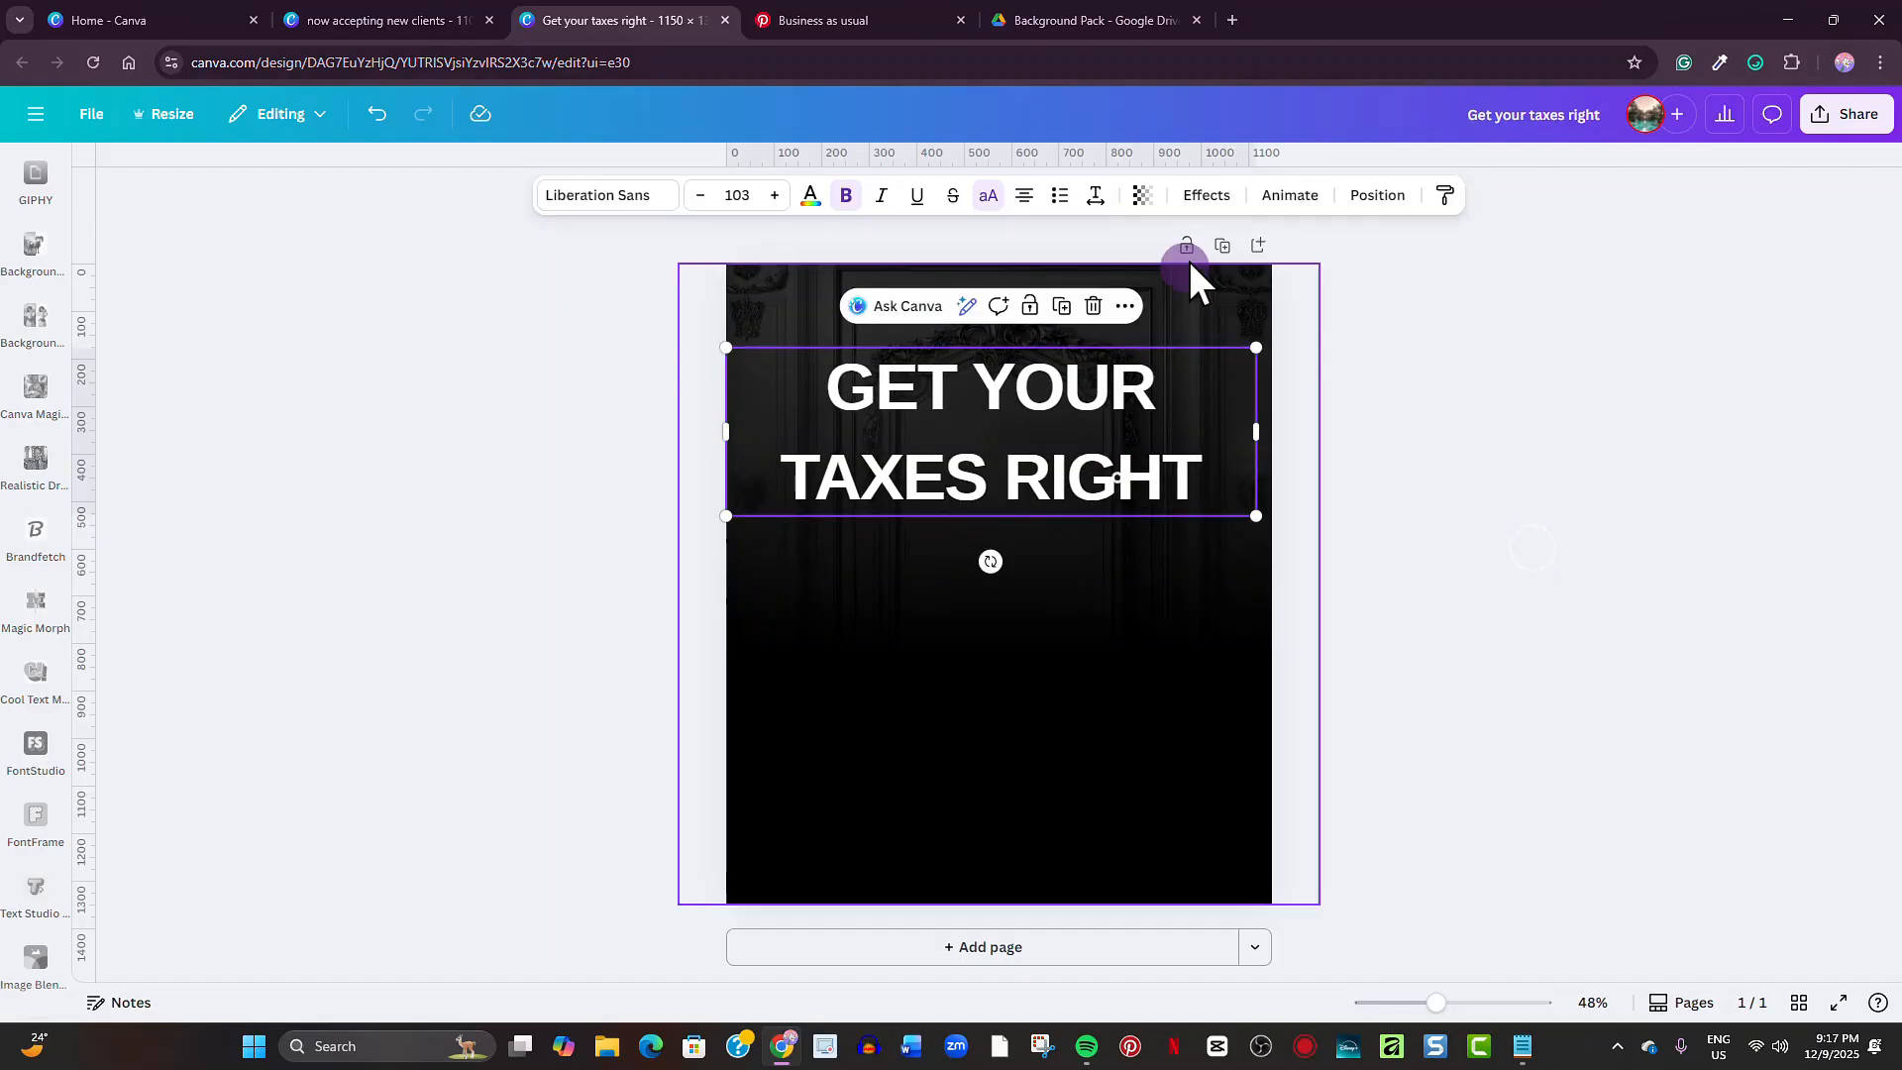
left_click(1096, 197)
left_click_drag(1046, 346, 1024, 345)
left_click(1322, 448)
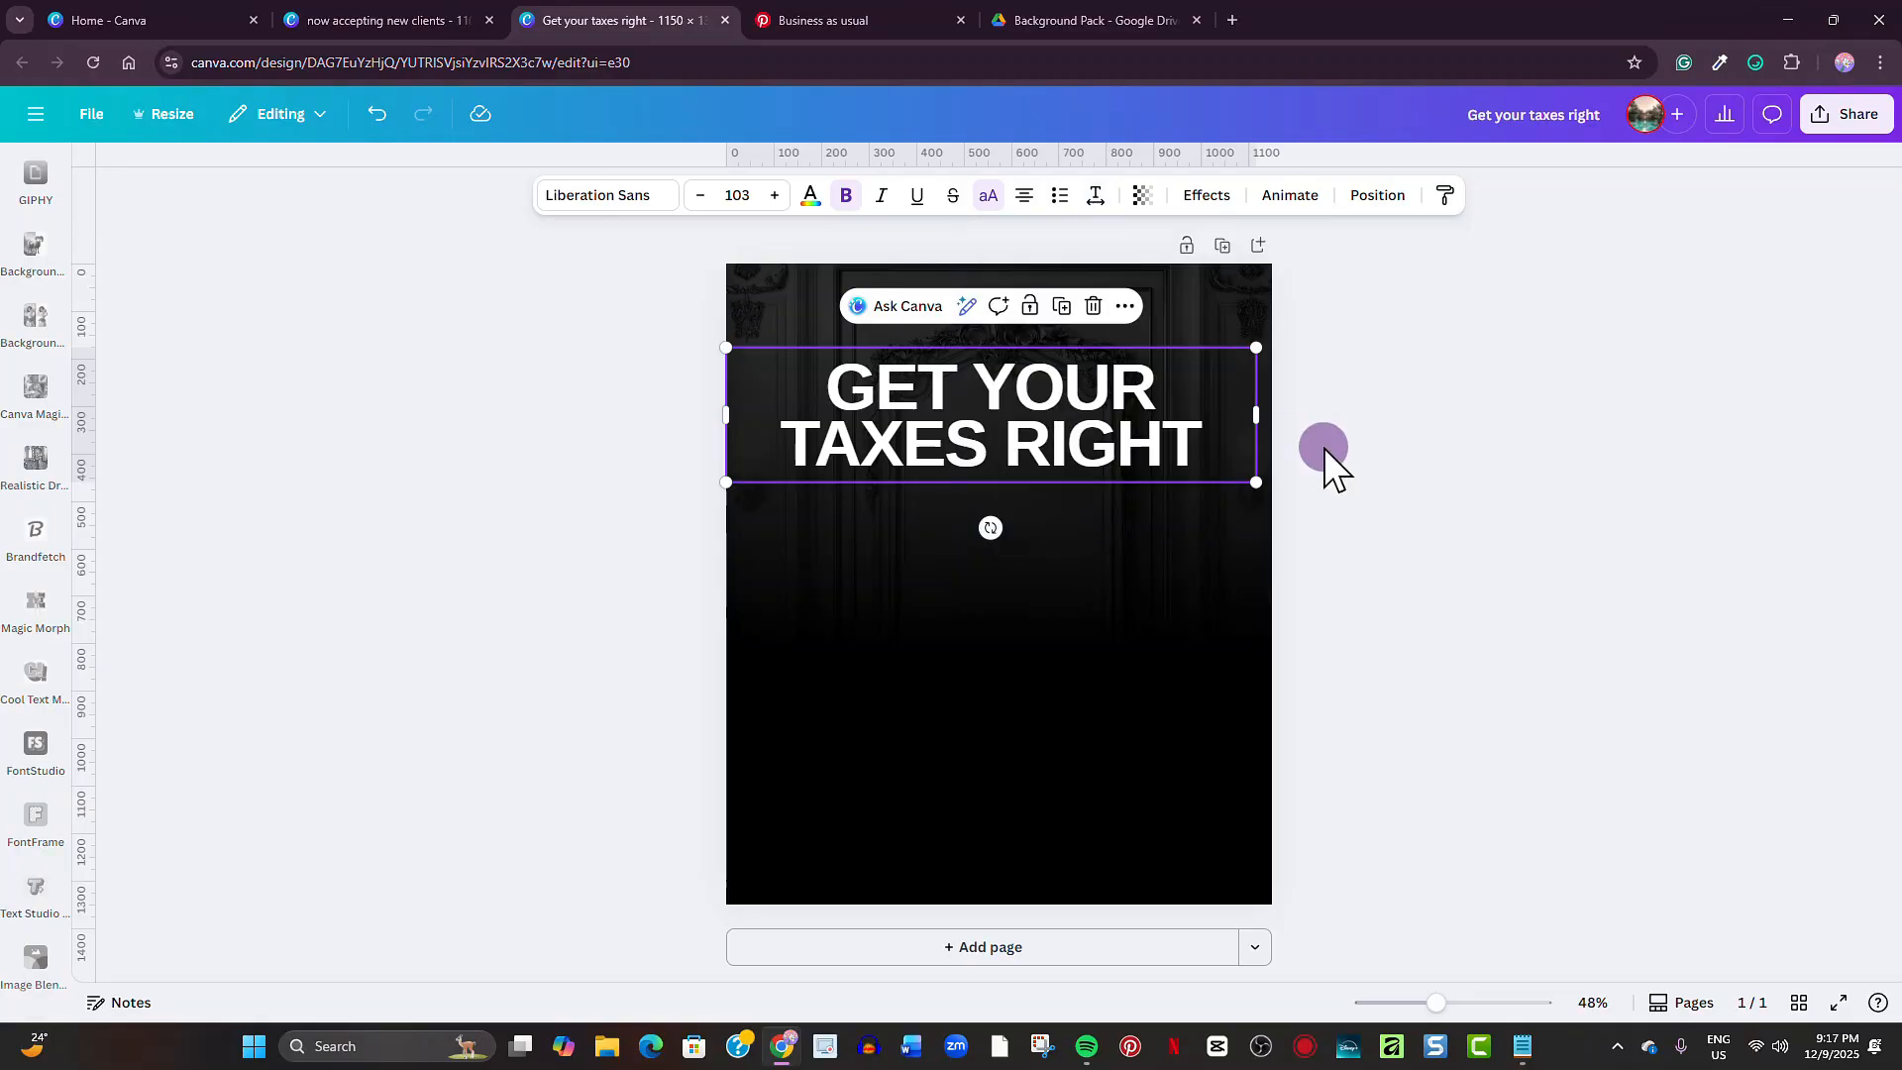
left_click(1496, 531)
Narrow the headline's text box to fit its two lines and centre it horizontally on the page.
left_click_drag(943, 450, 1001, 461)
left_click(1436, 980)
left_click_drag(1436, 1003, 1451, 1002)
left_click(1125, 488)
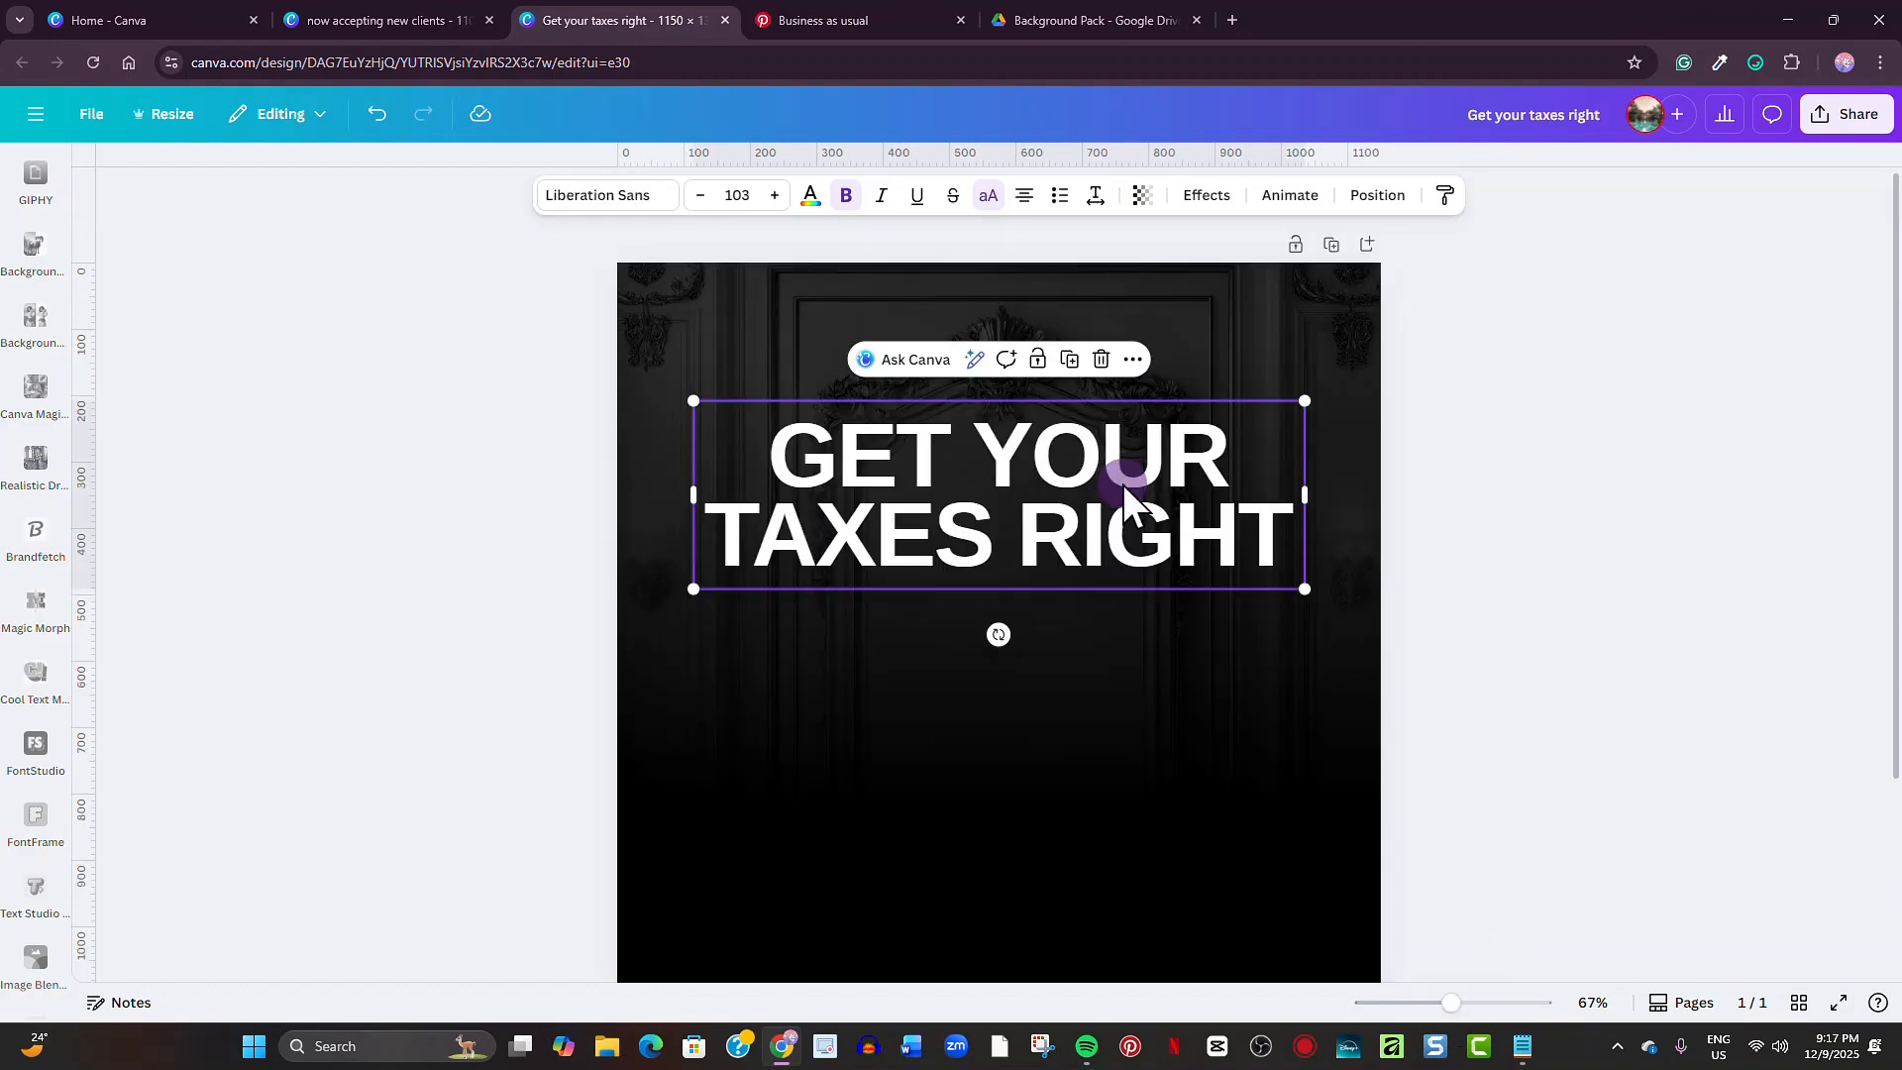
left_click(1484, 574)
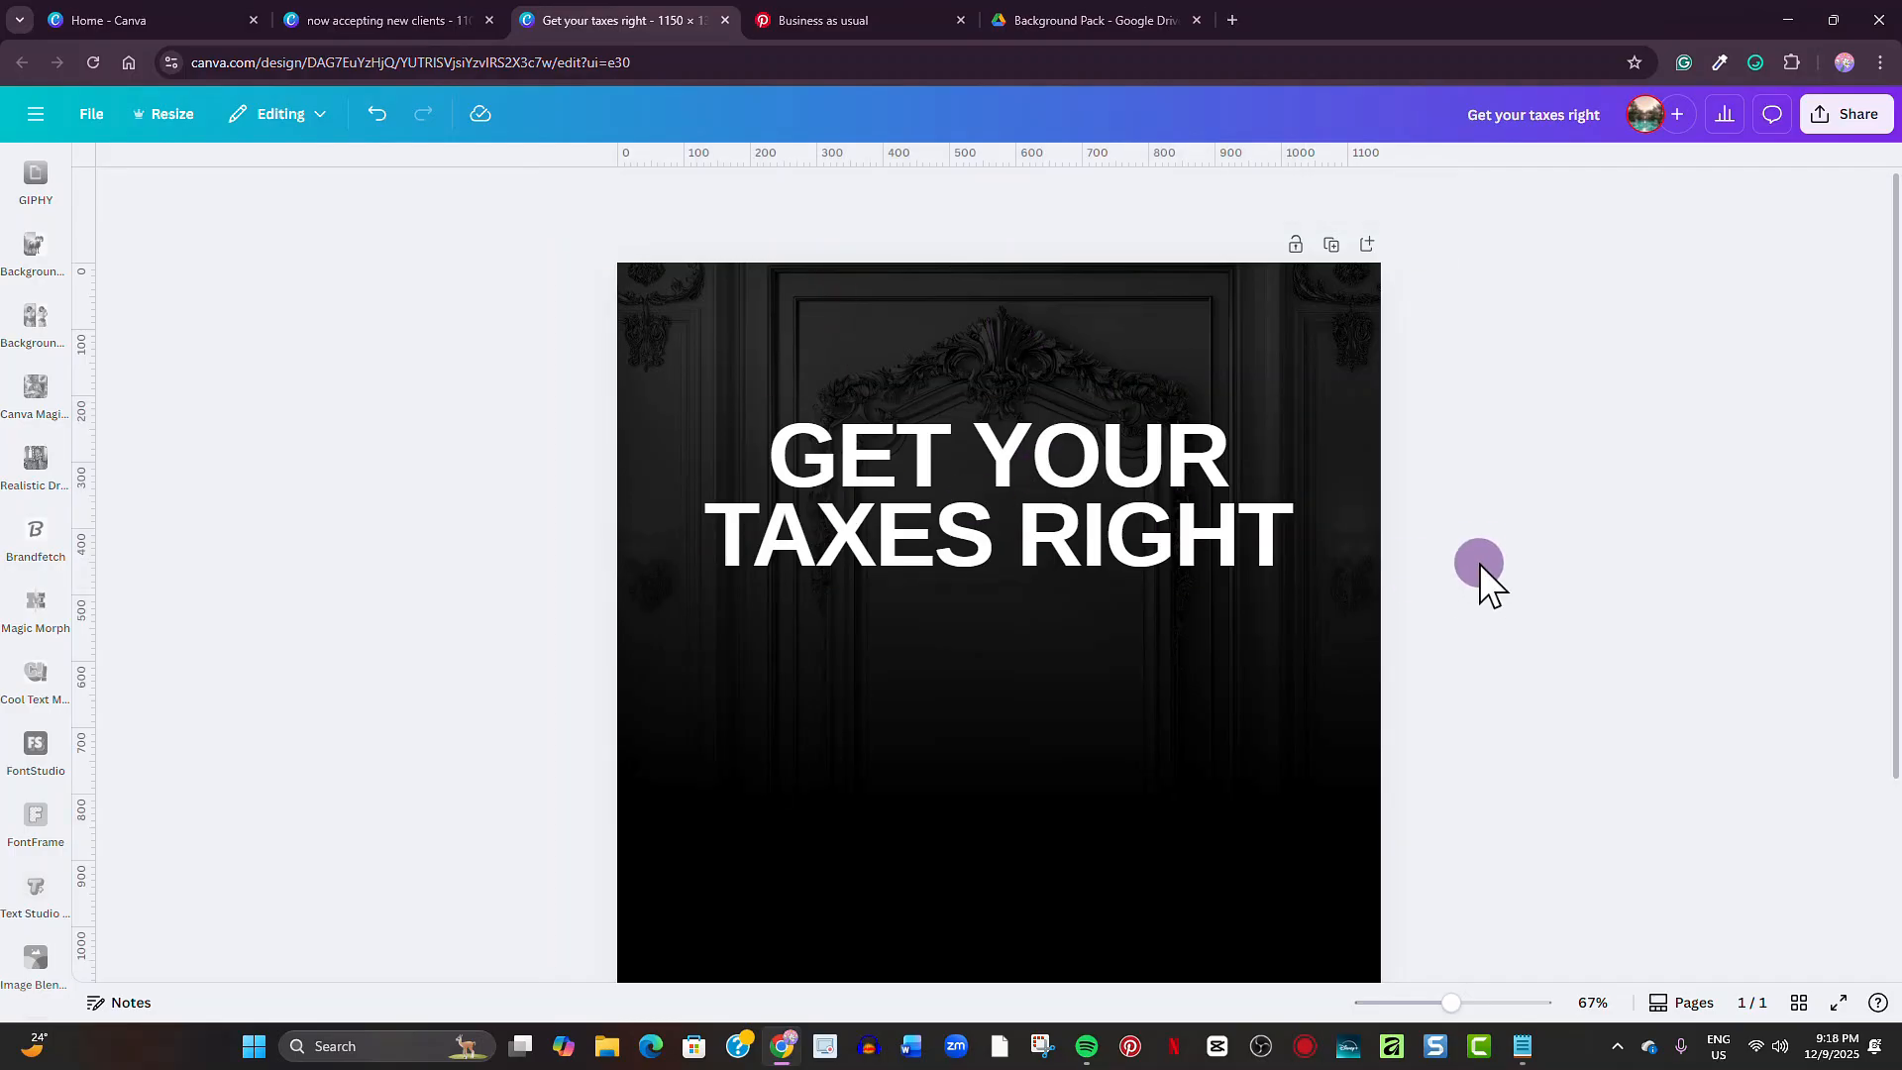
Change the headline's text colour from solid to a gradient.
left_click(1170, 532)
left_click(812, 198)
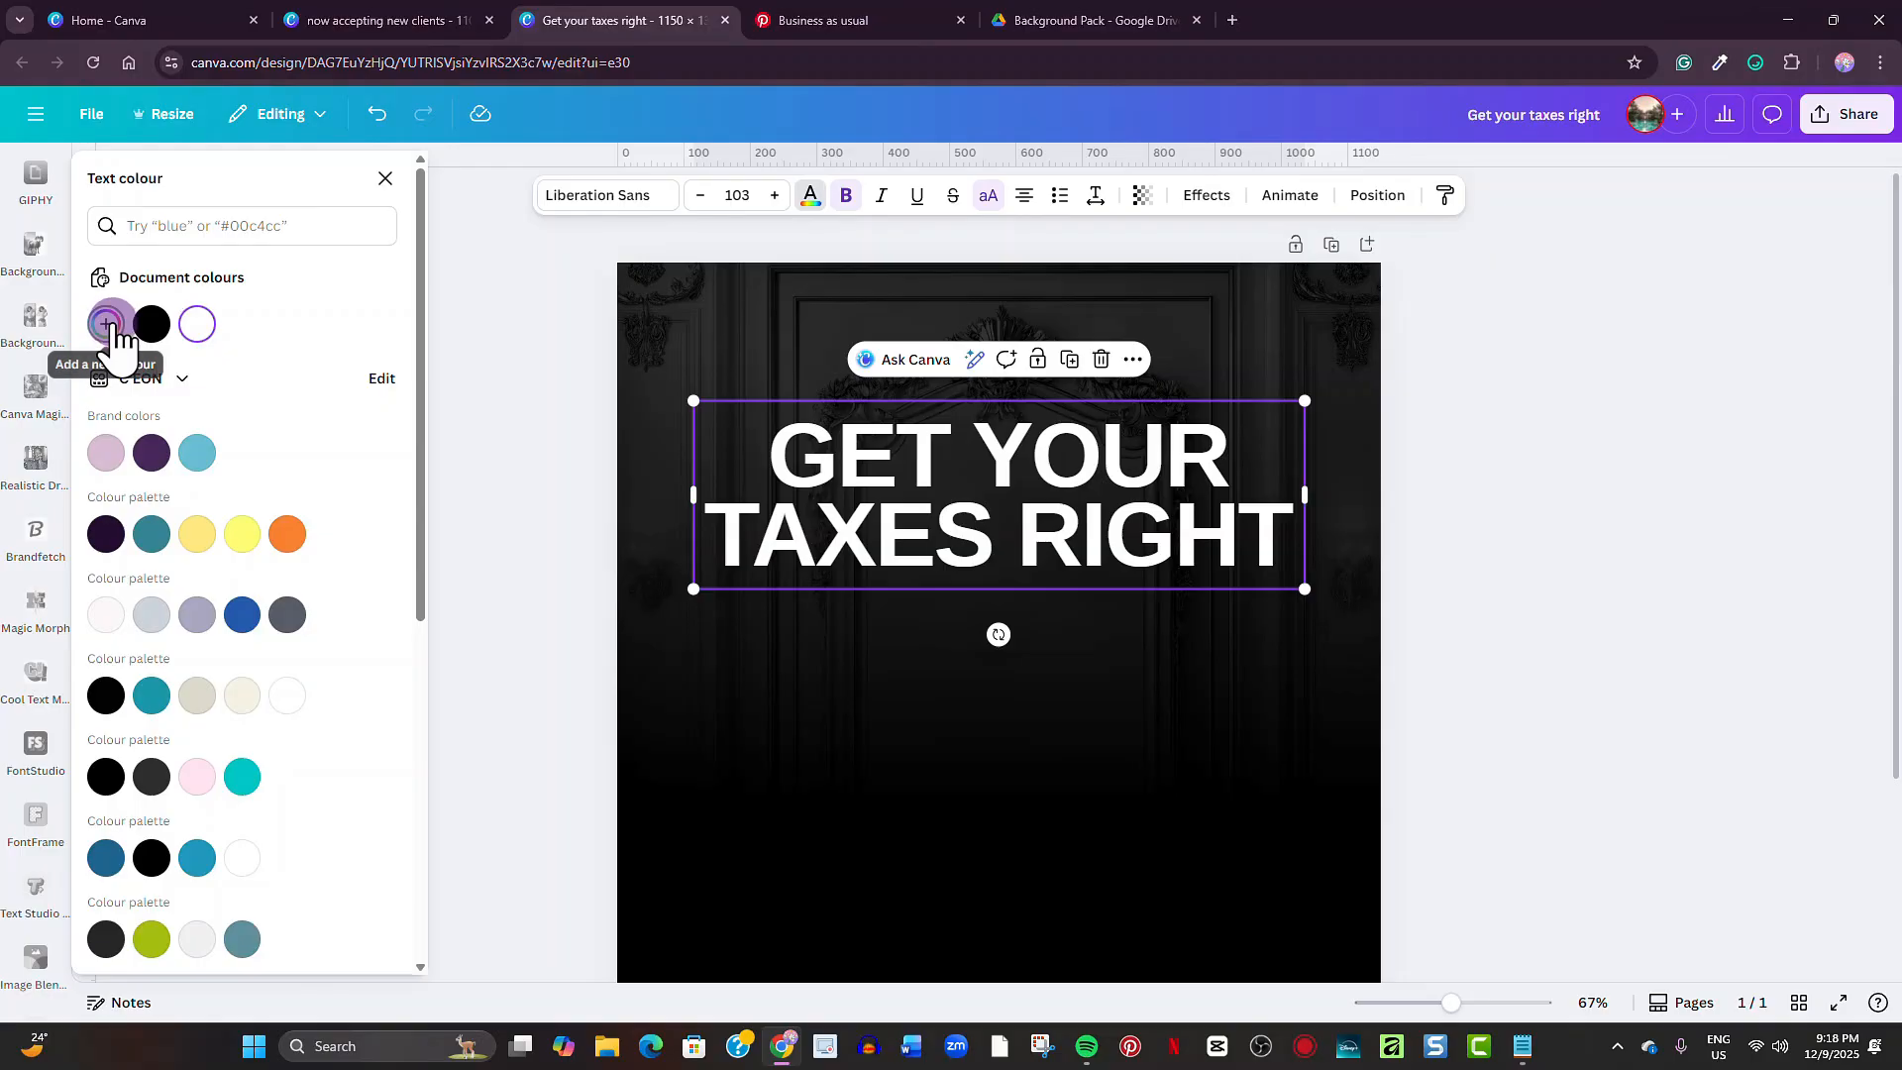
left_click(111, 324)
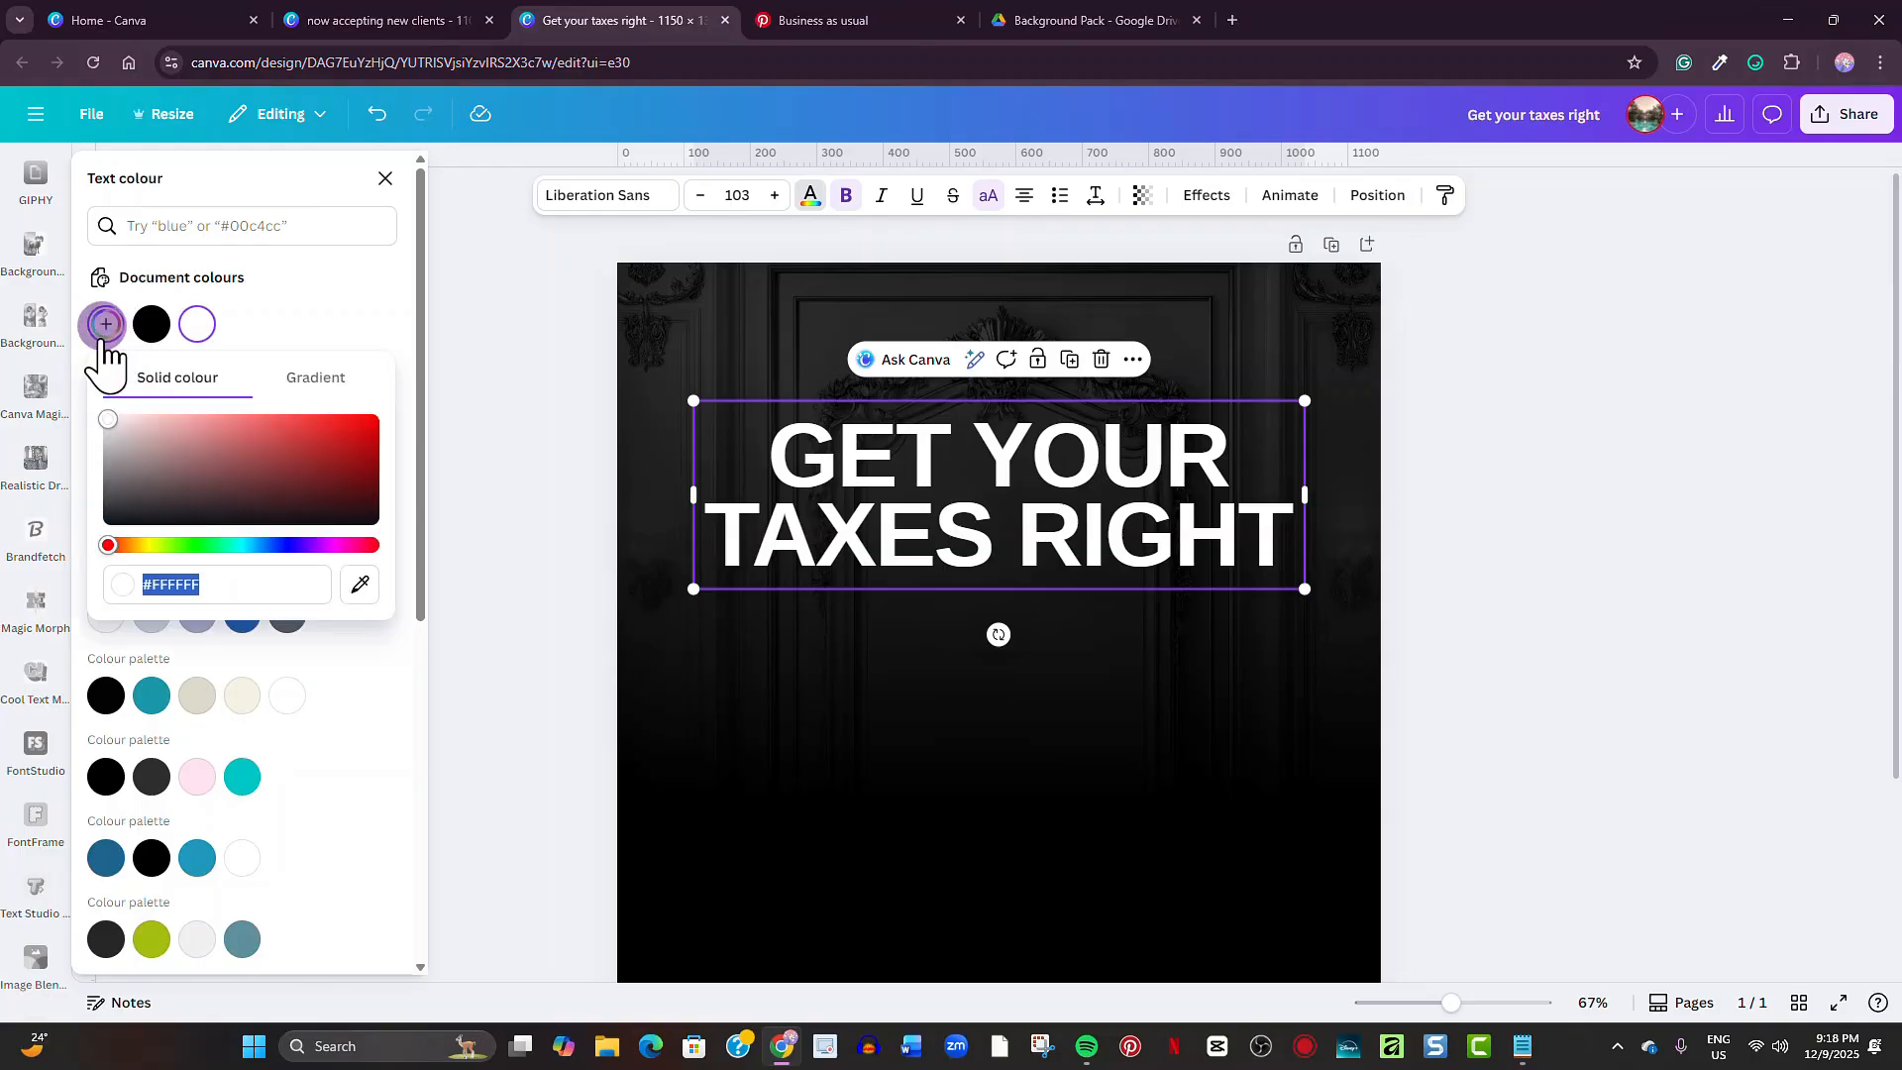
left_click(313, 380)
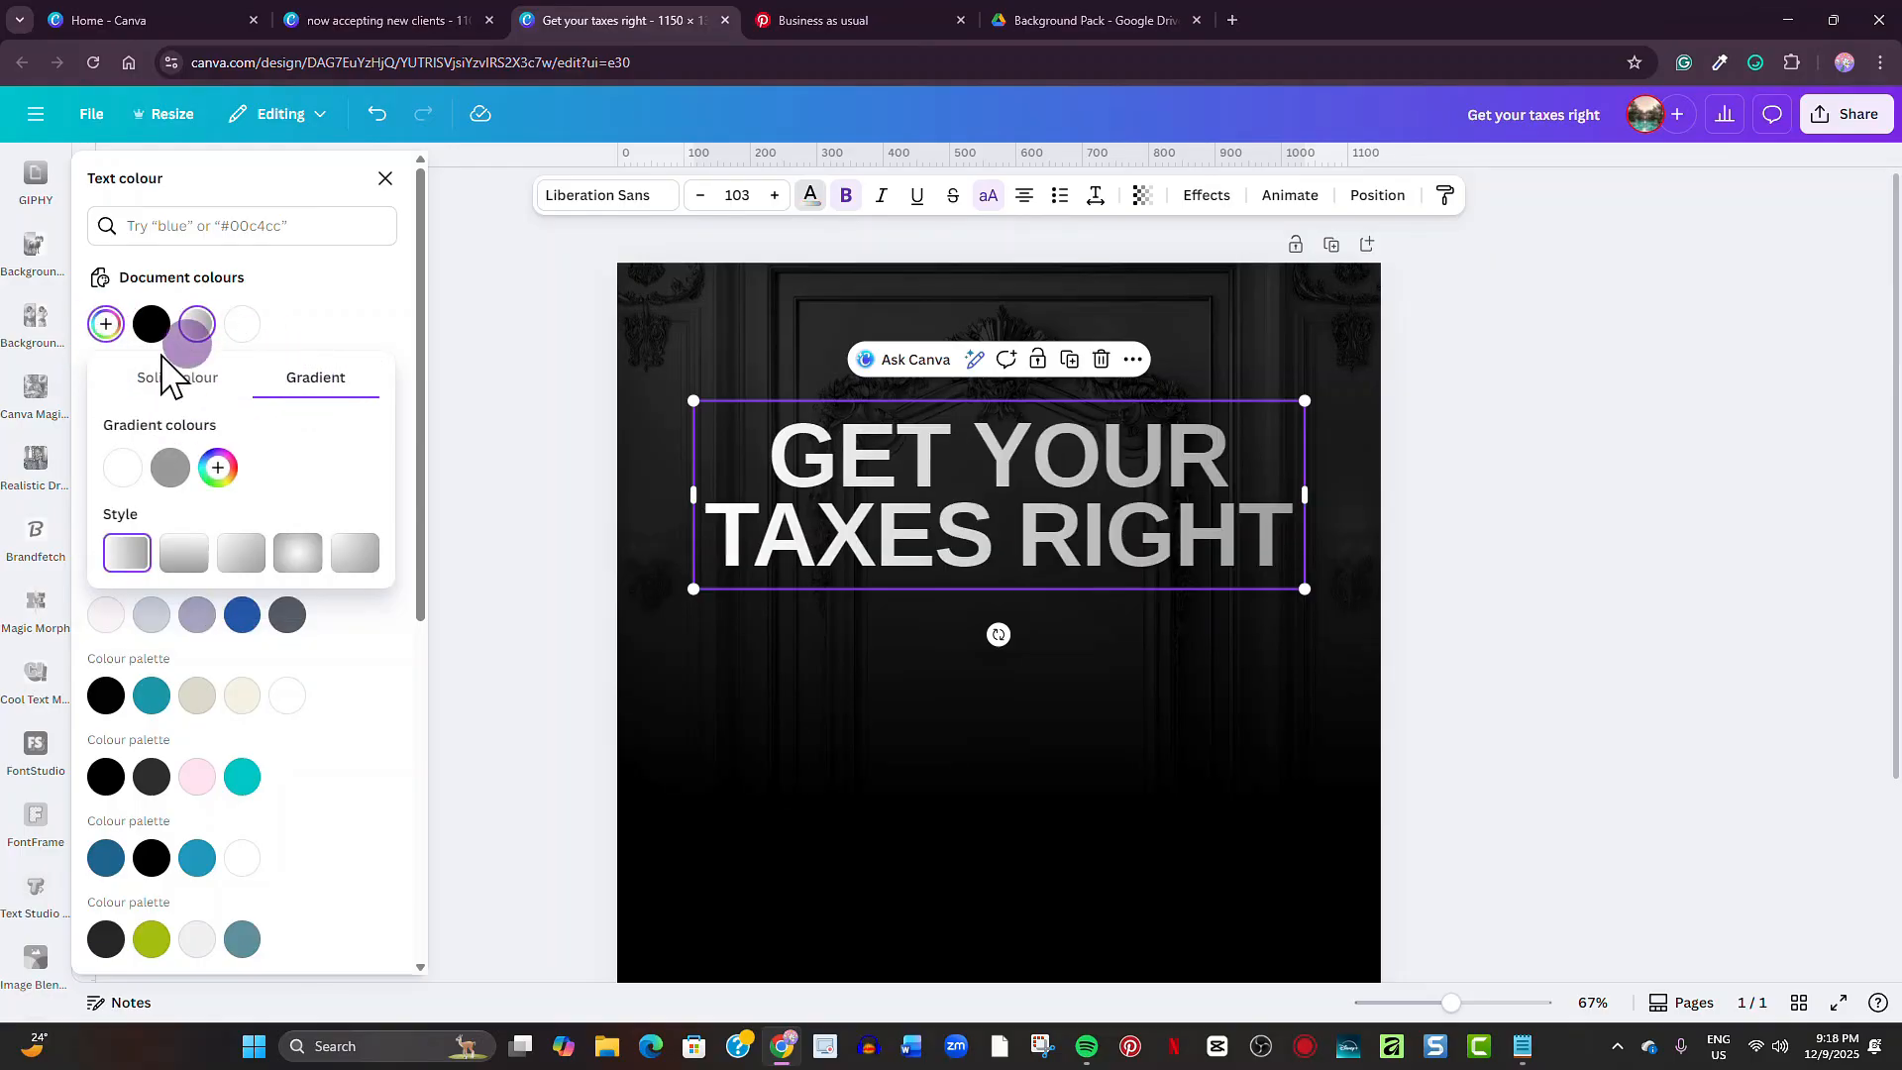
Copy the first gold code from the Notepad notes and set the gradient's first colour to #F9D976.
left_click(116, 469)
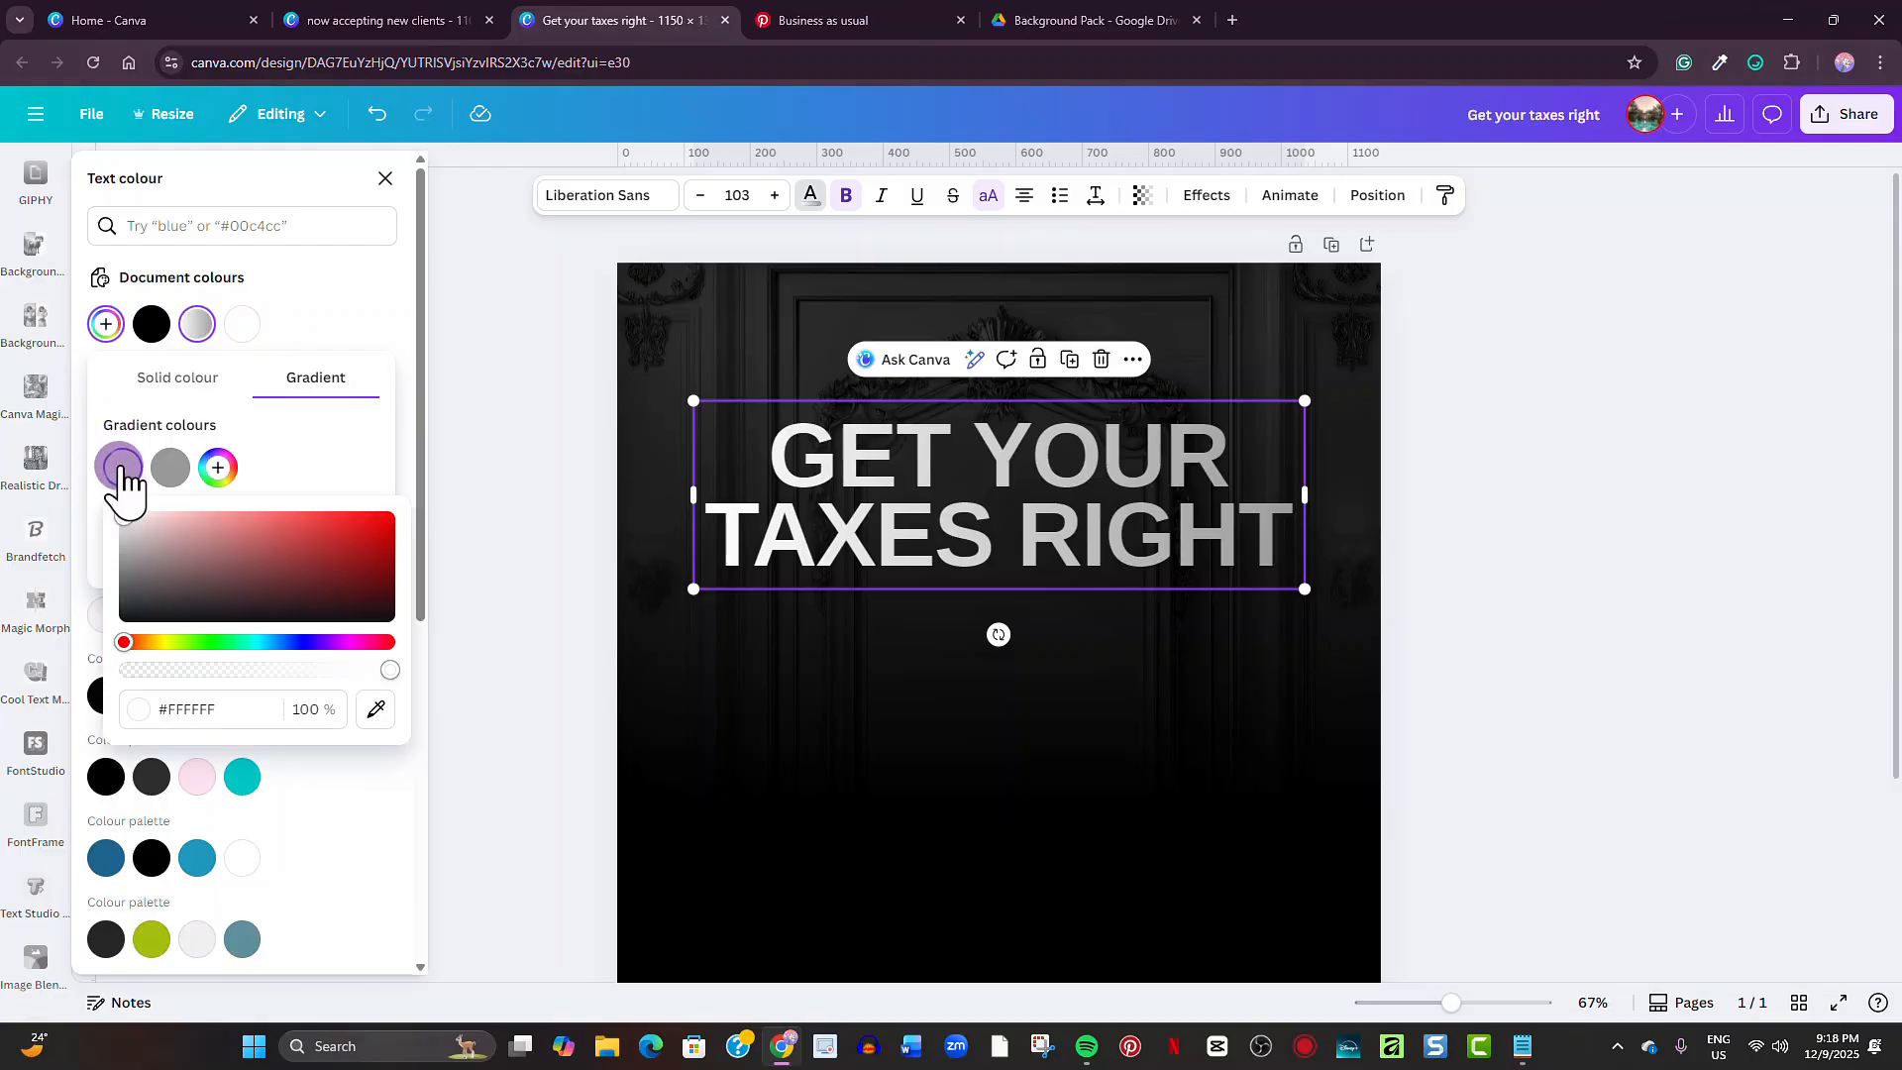
left_click(1523, 1049)
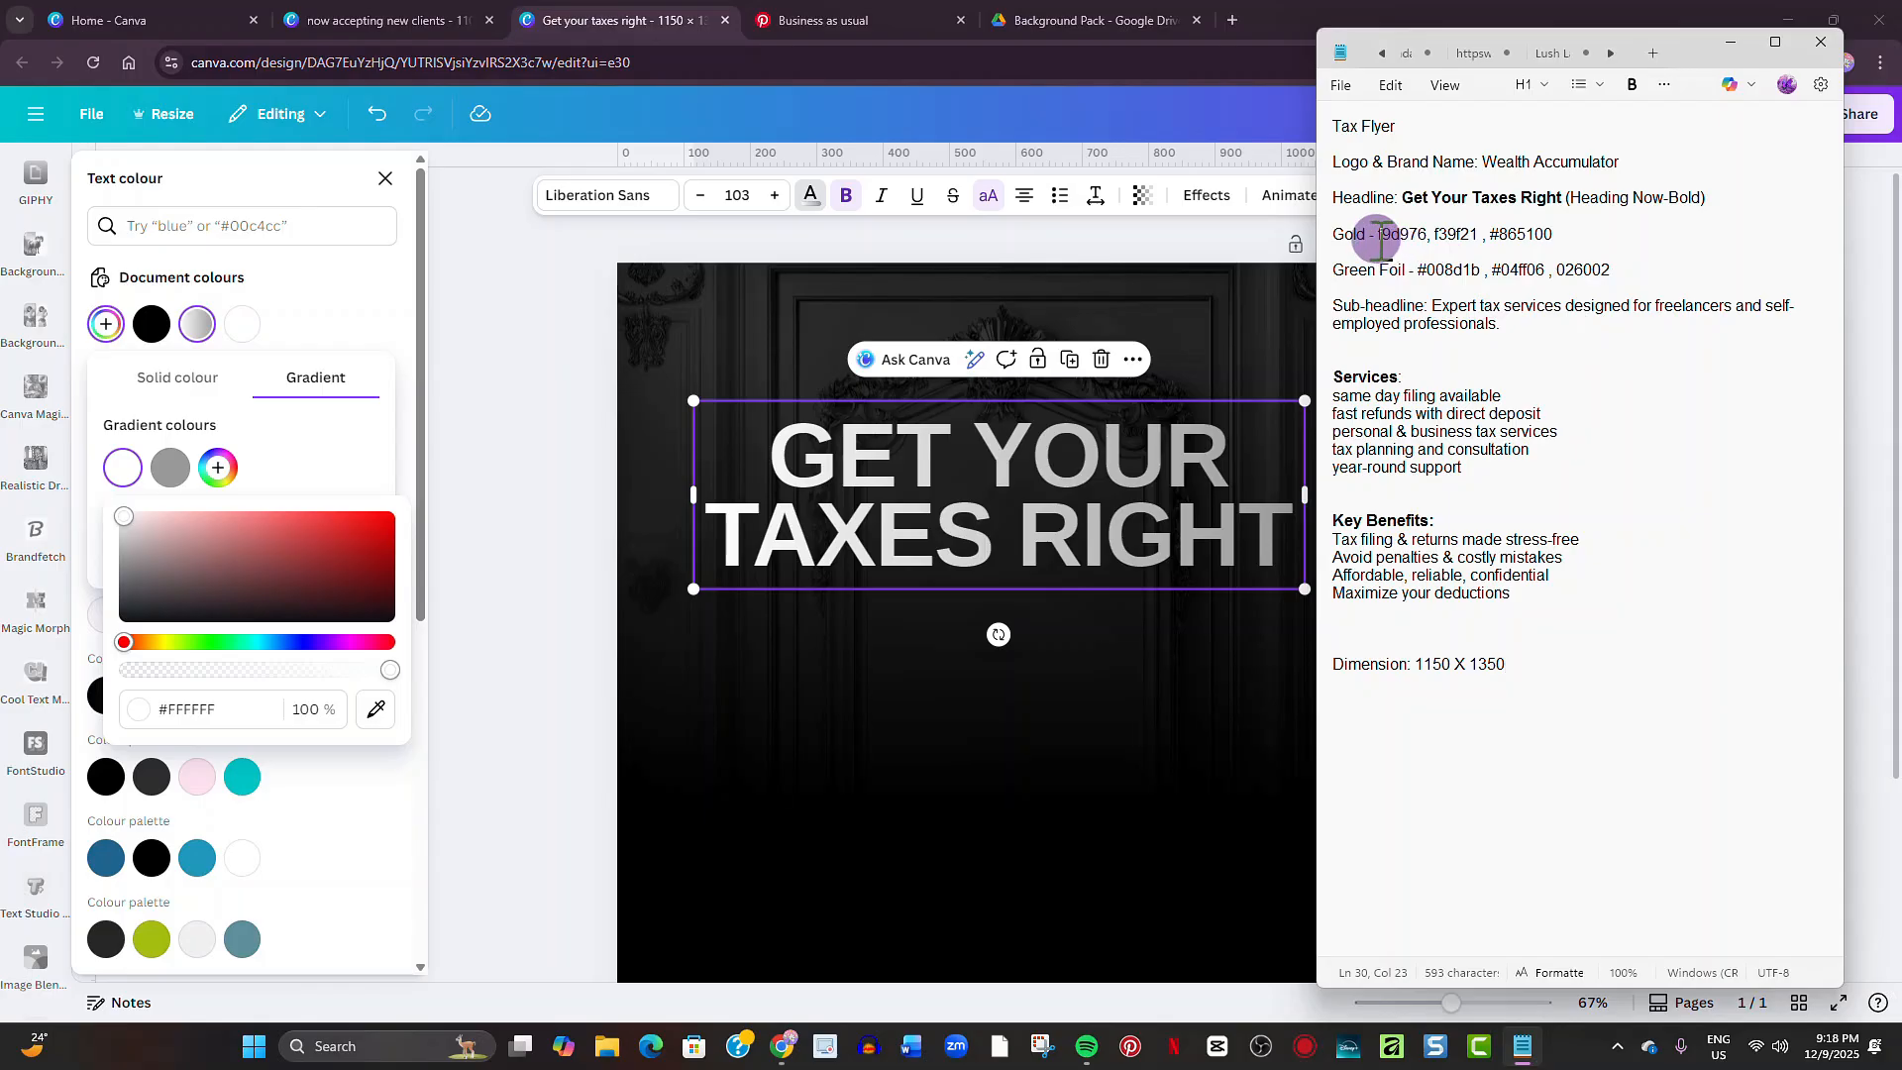
left_click_drag(1379, 239, 1415, 243)
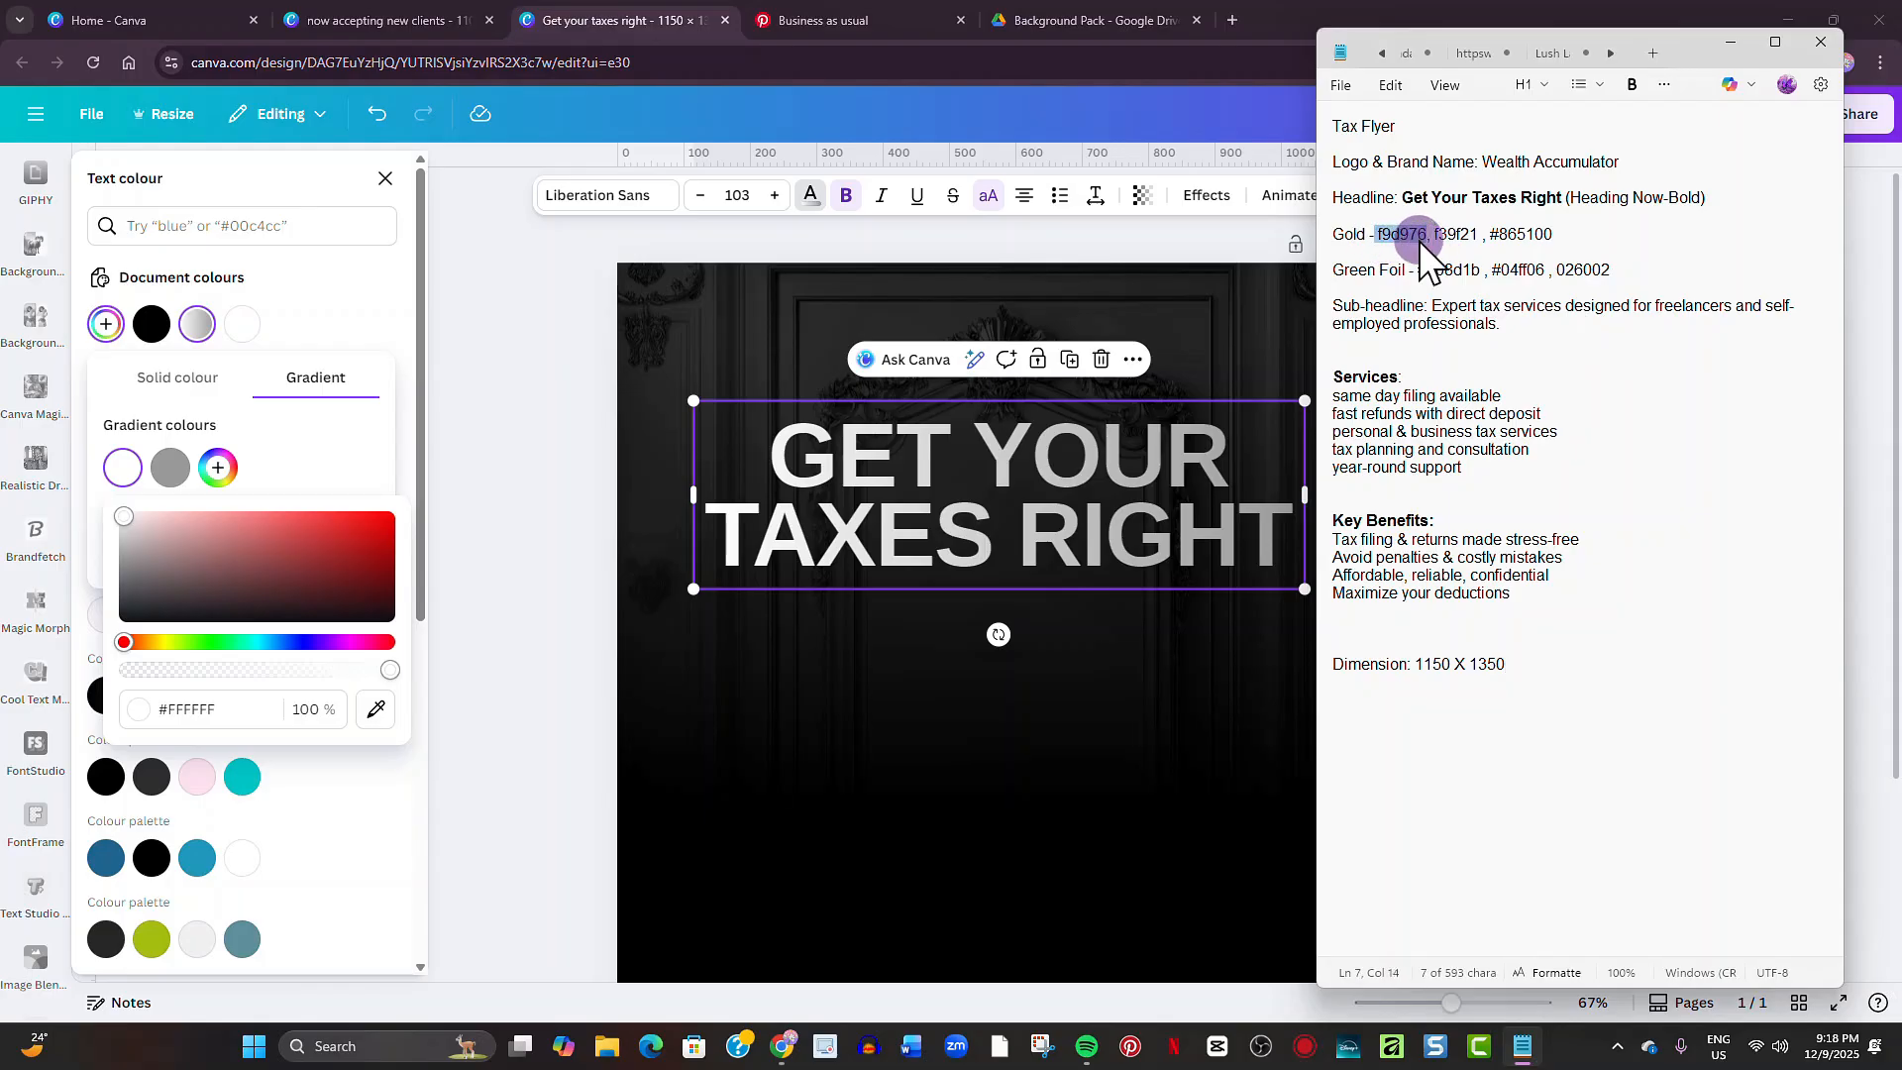
right_click(1422, 258)
left_click(1505, 262)
left_click(251, 706)
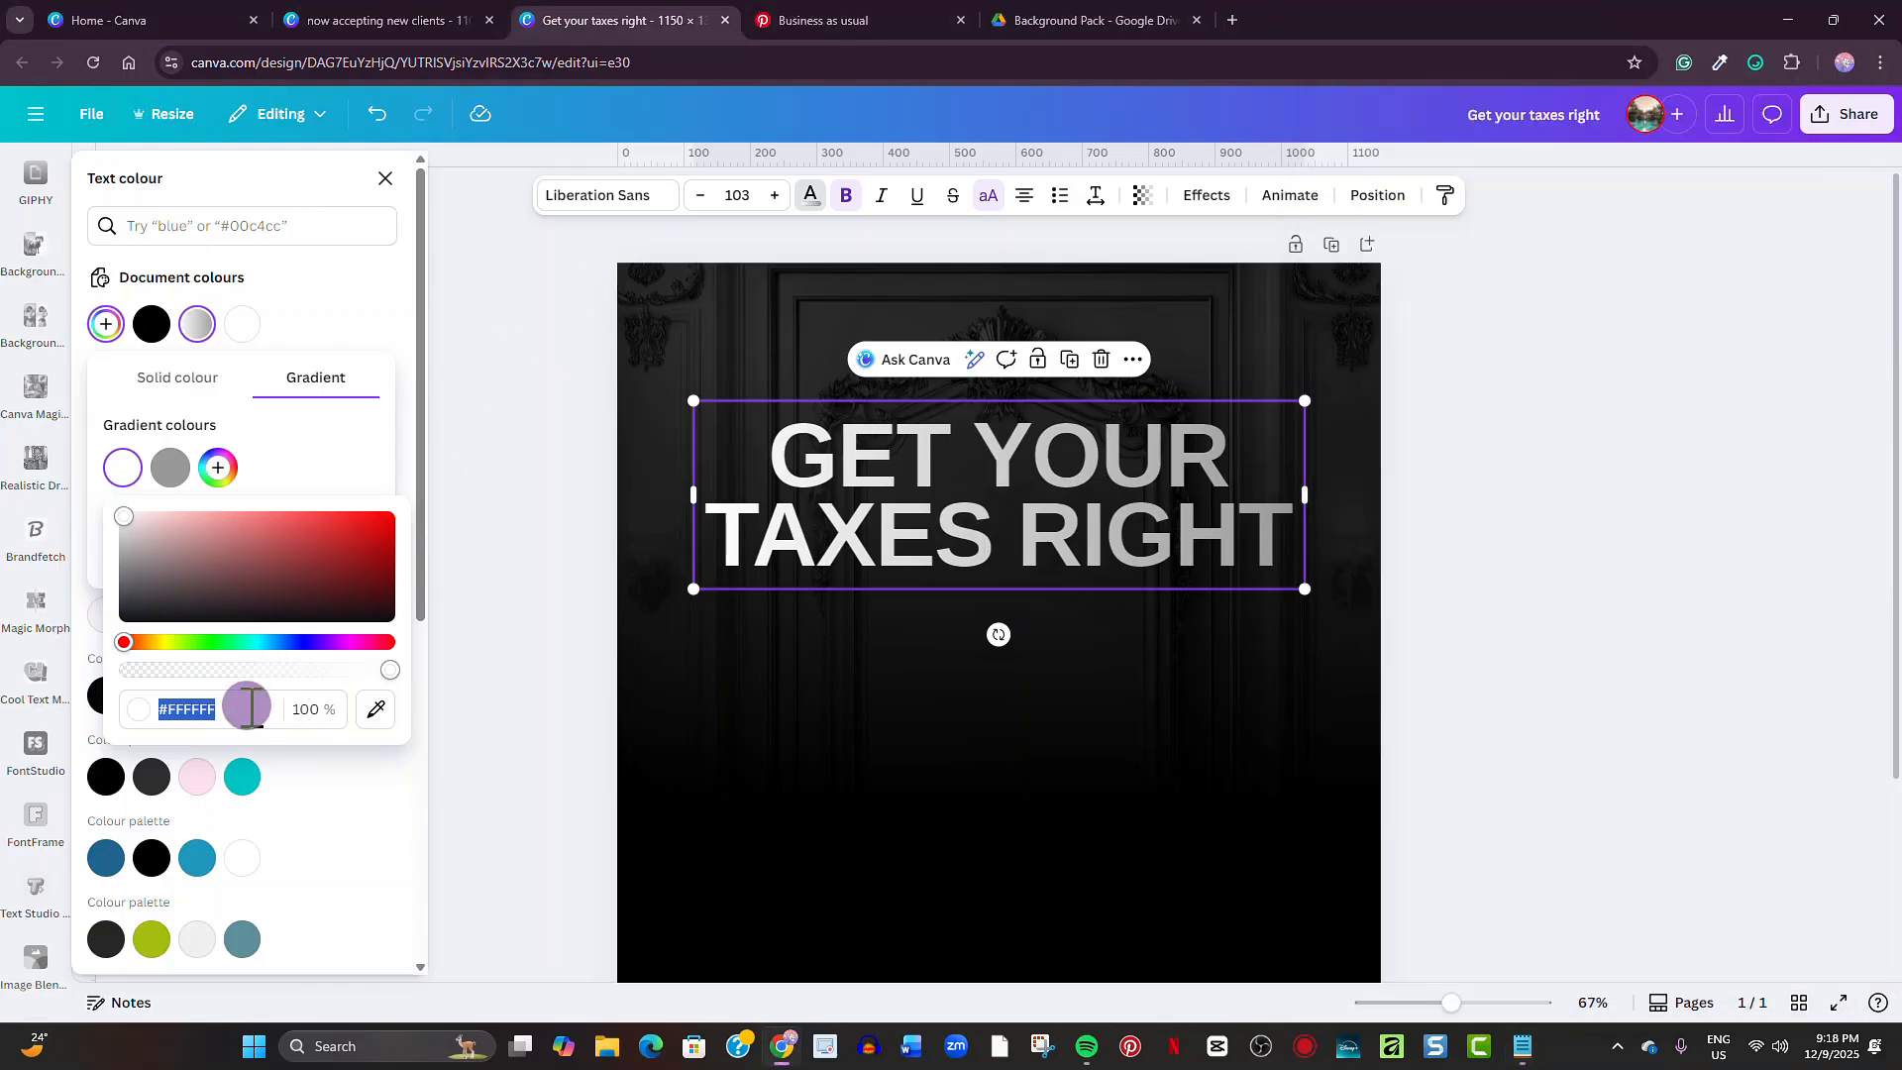
key("ctrl+v")
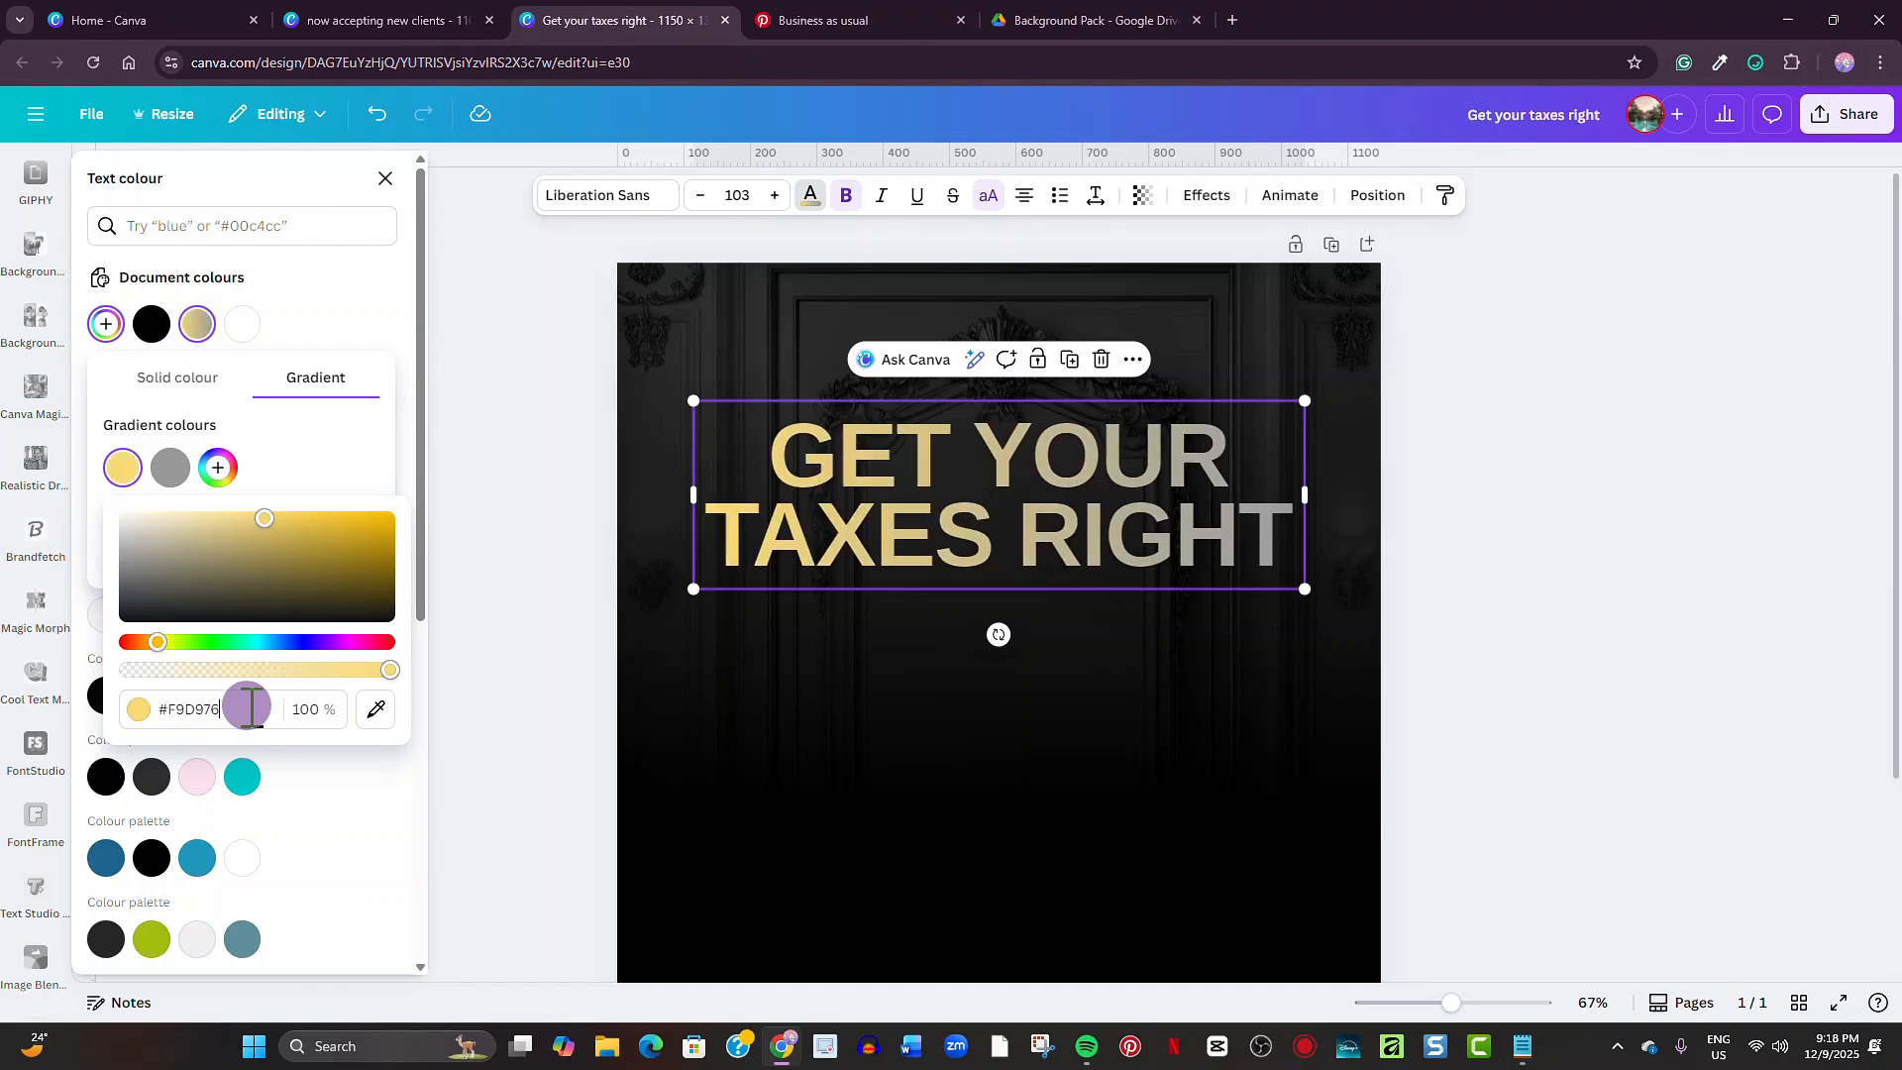
Copy the second gold code from the Notepad notes and set the gradient's second colour to #F39F21.
left_click(172, 469)
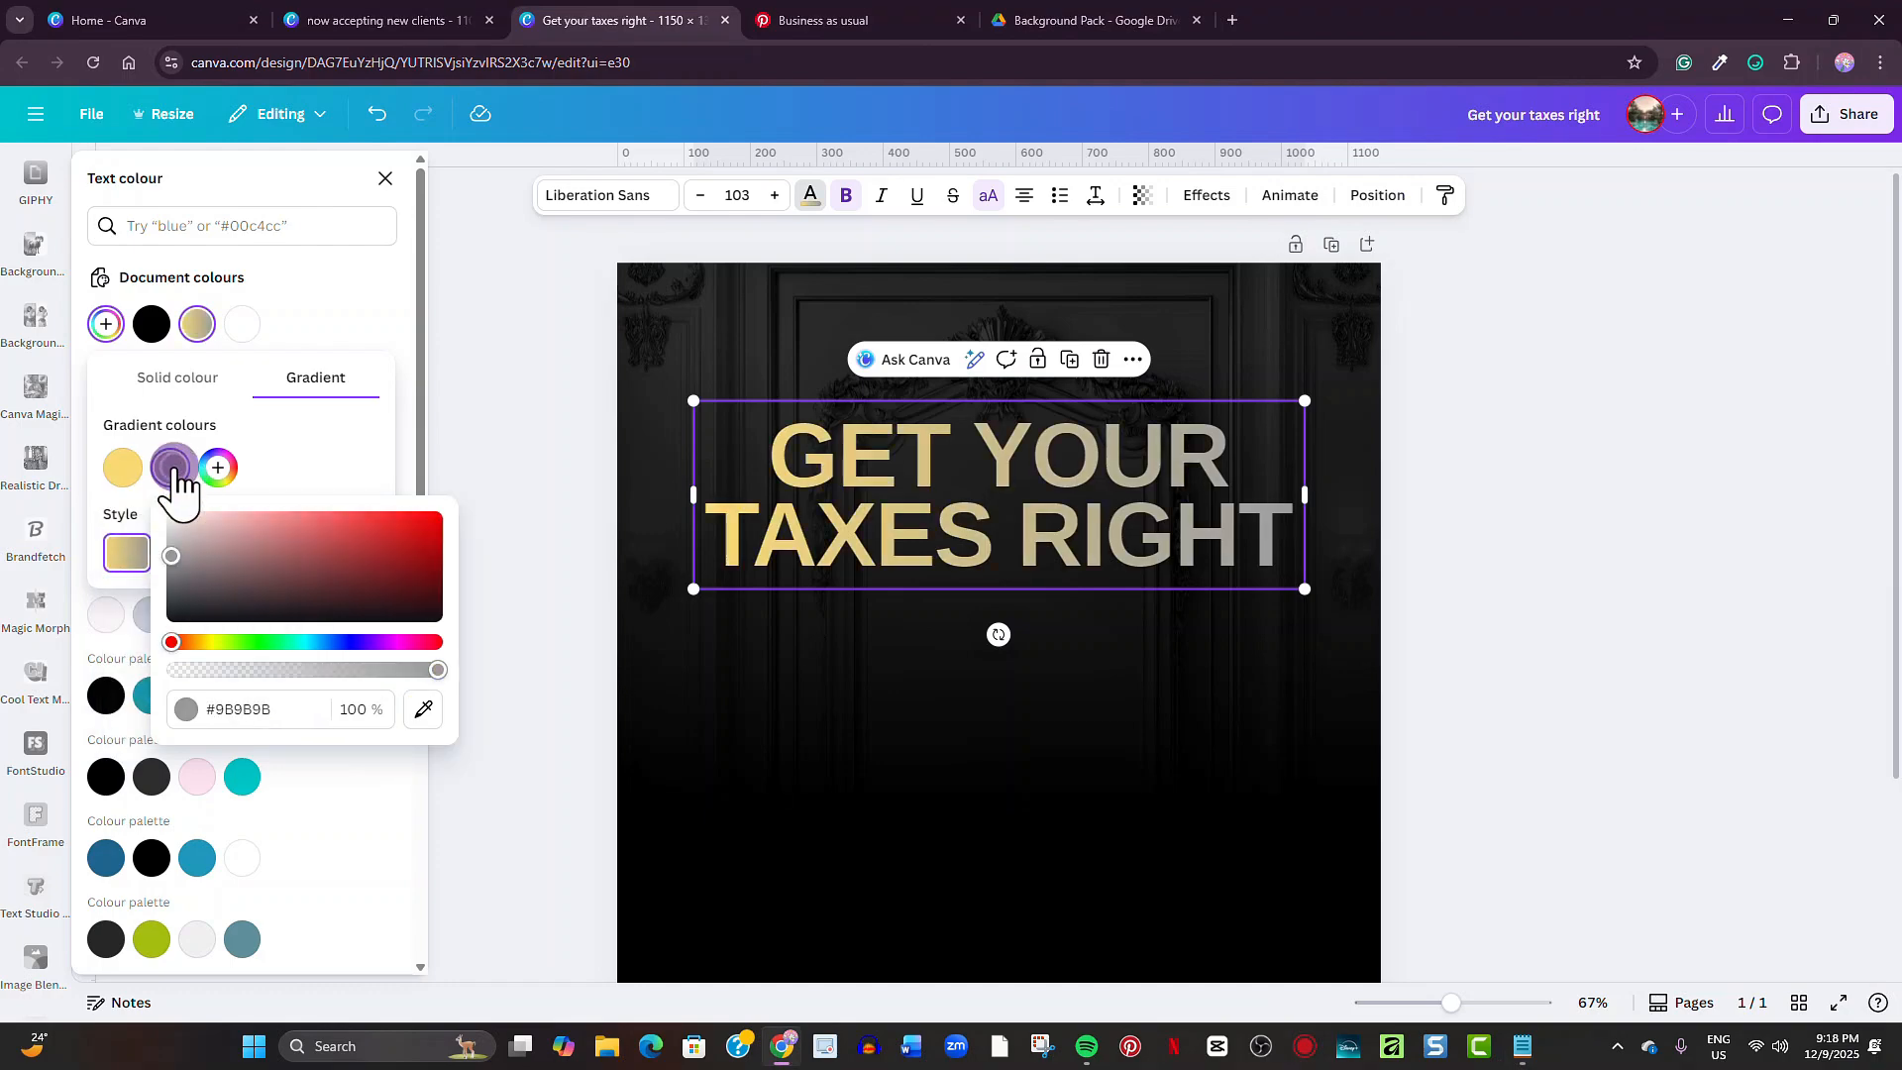
left_click(1523, 1047)
left_click_drag(1436, 240, 1464, 238)
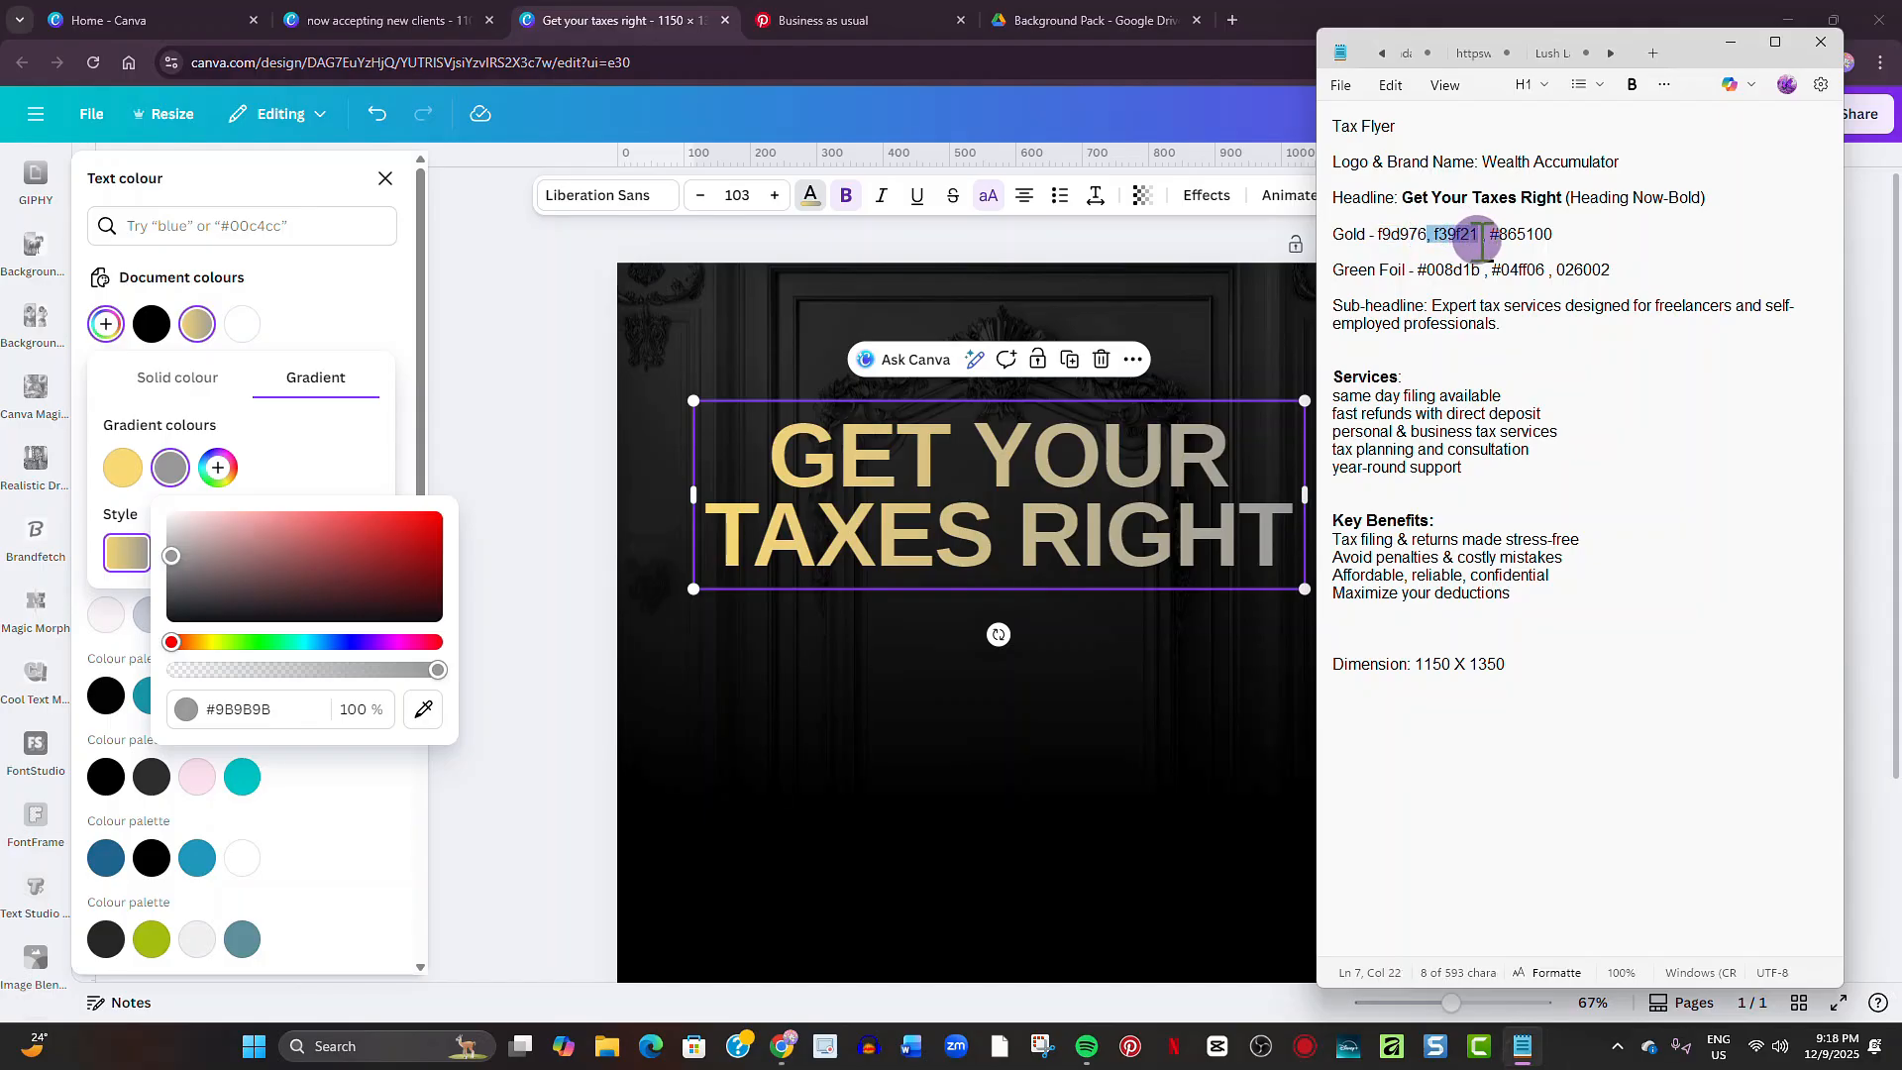
Add a third colour to the headline's gradient and select the gold code 865100 in the Notepad notes.
left_click(220, 468)
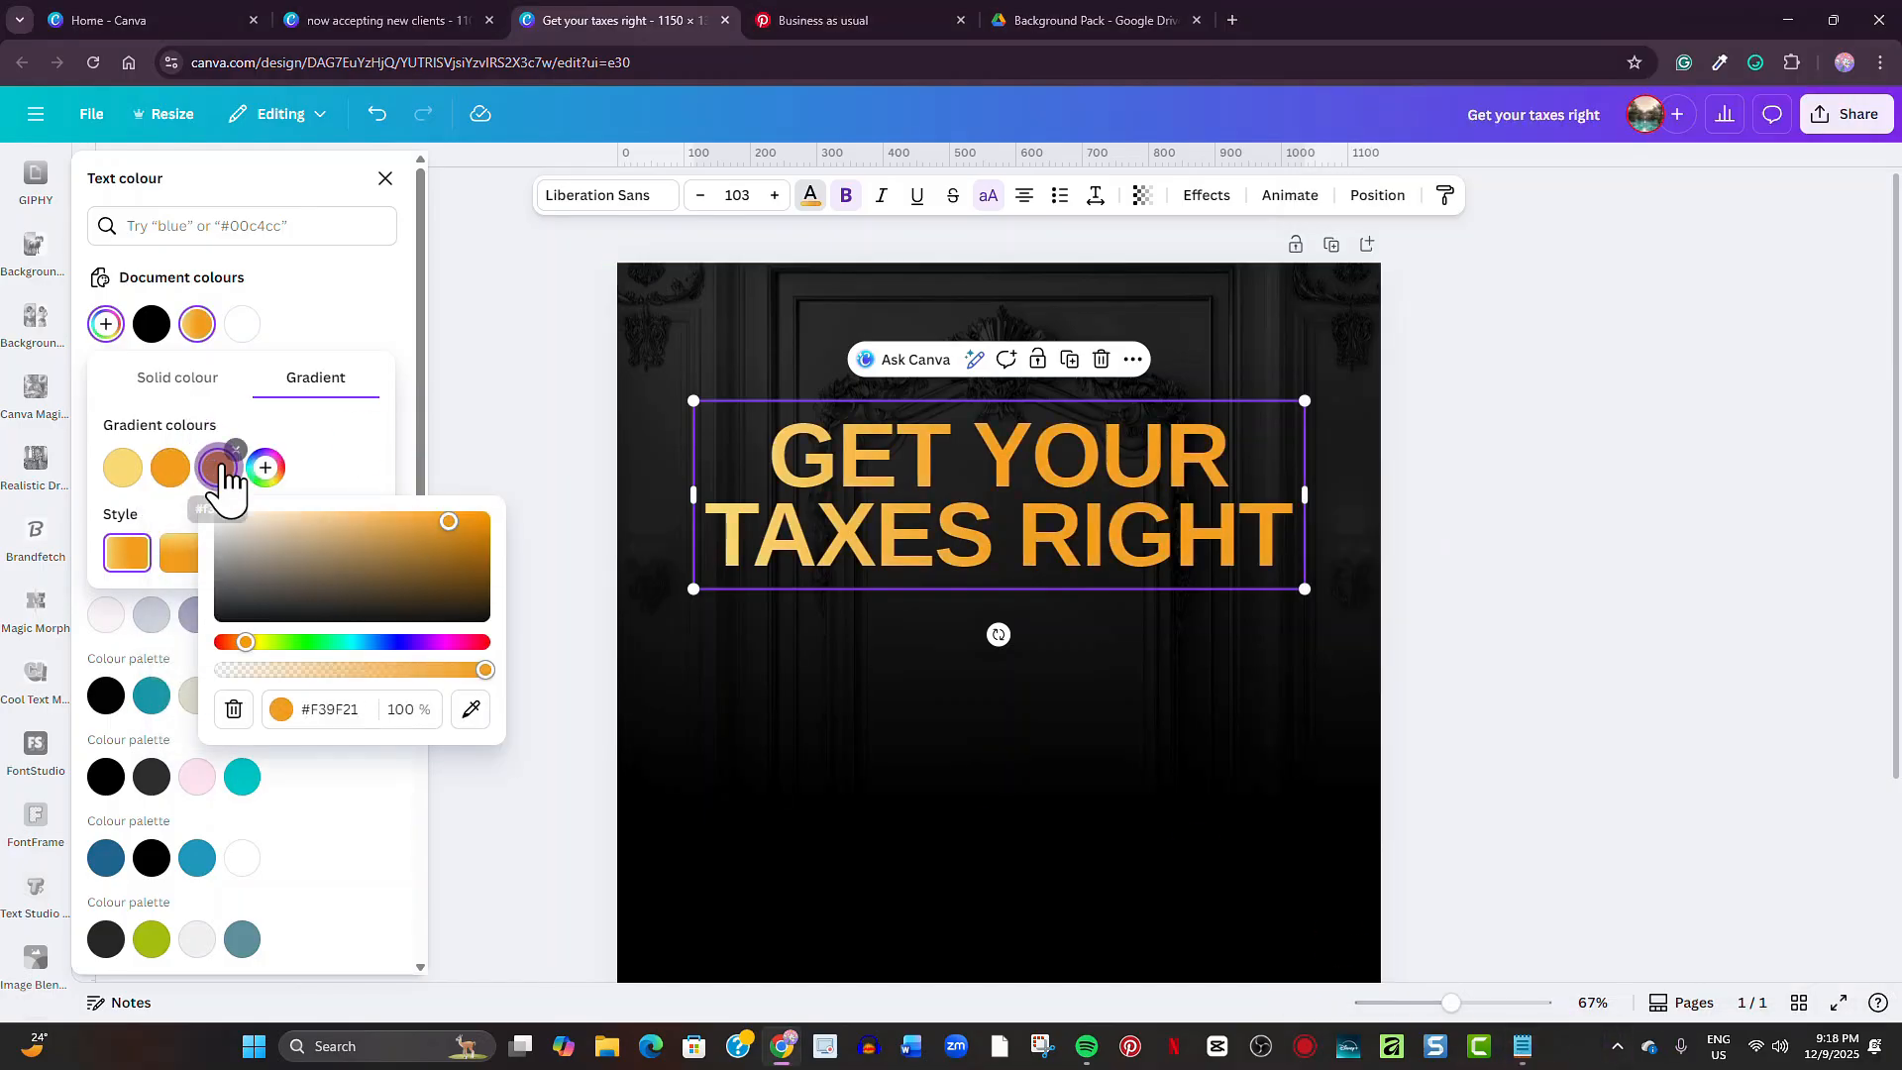
left_click(1523, 1042)
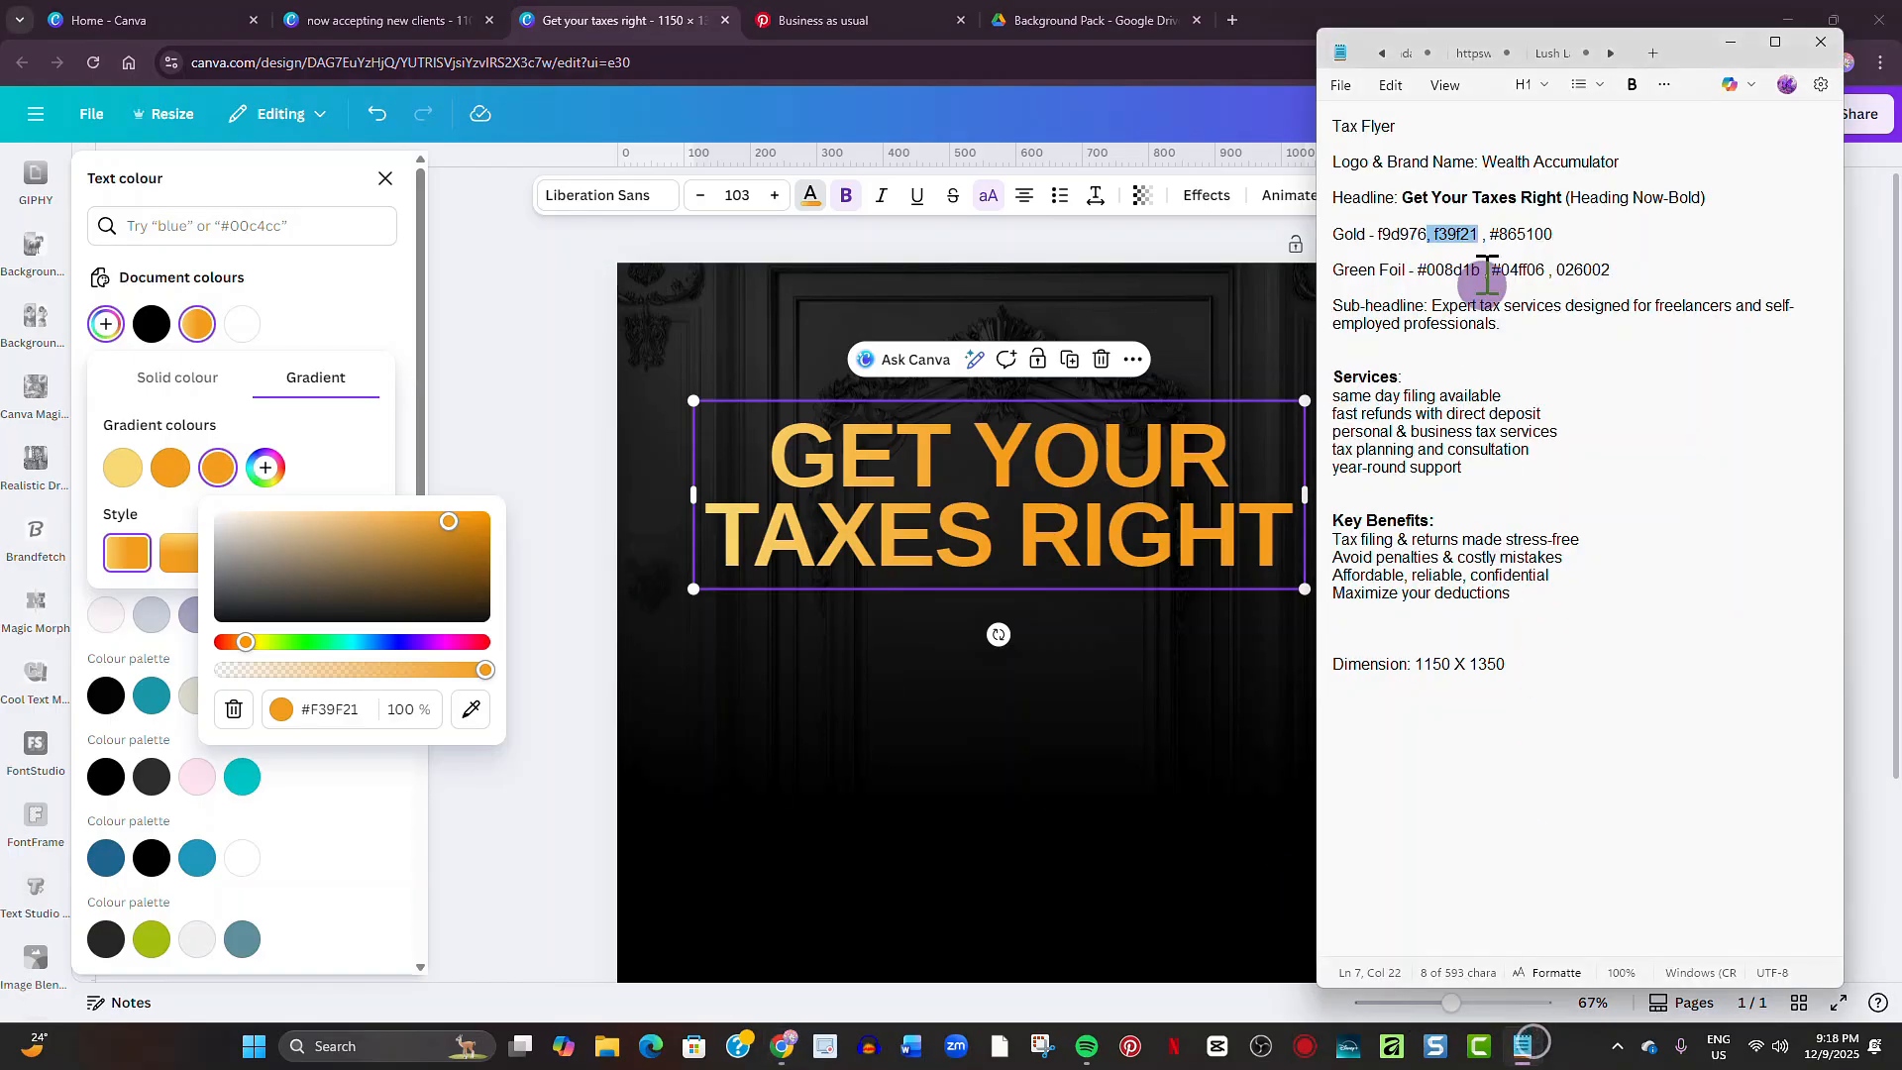
left_click_drag(1500, 235, 1565, 240)
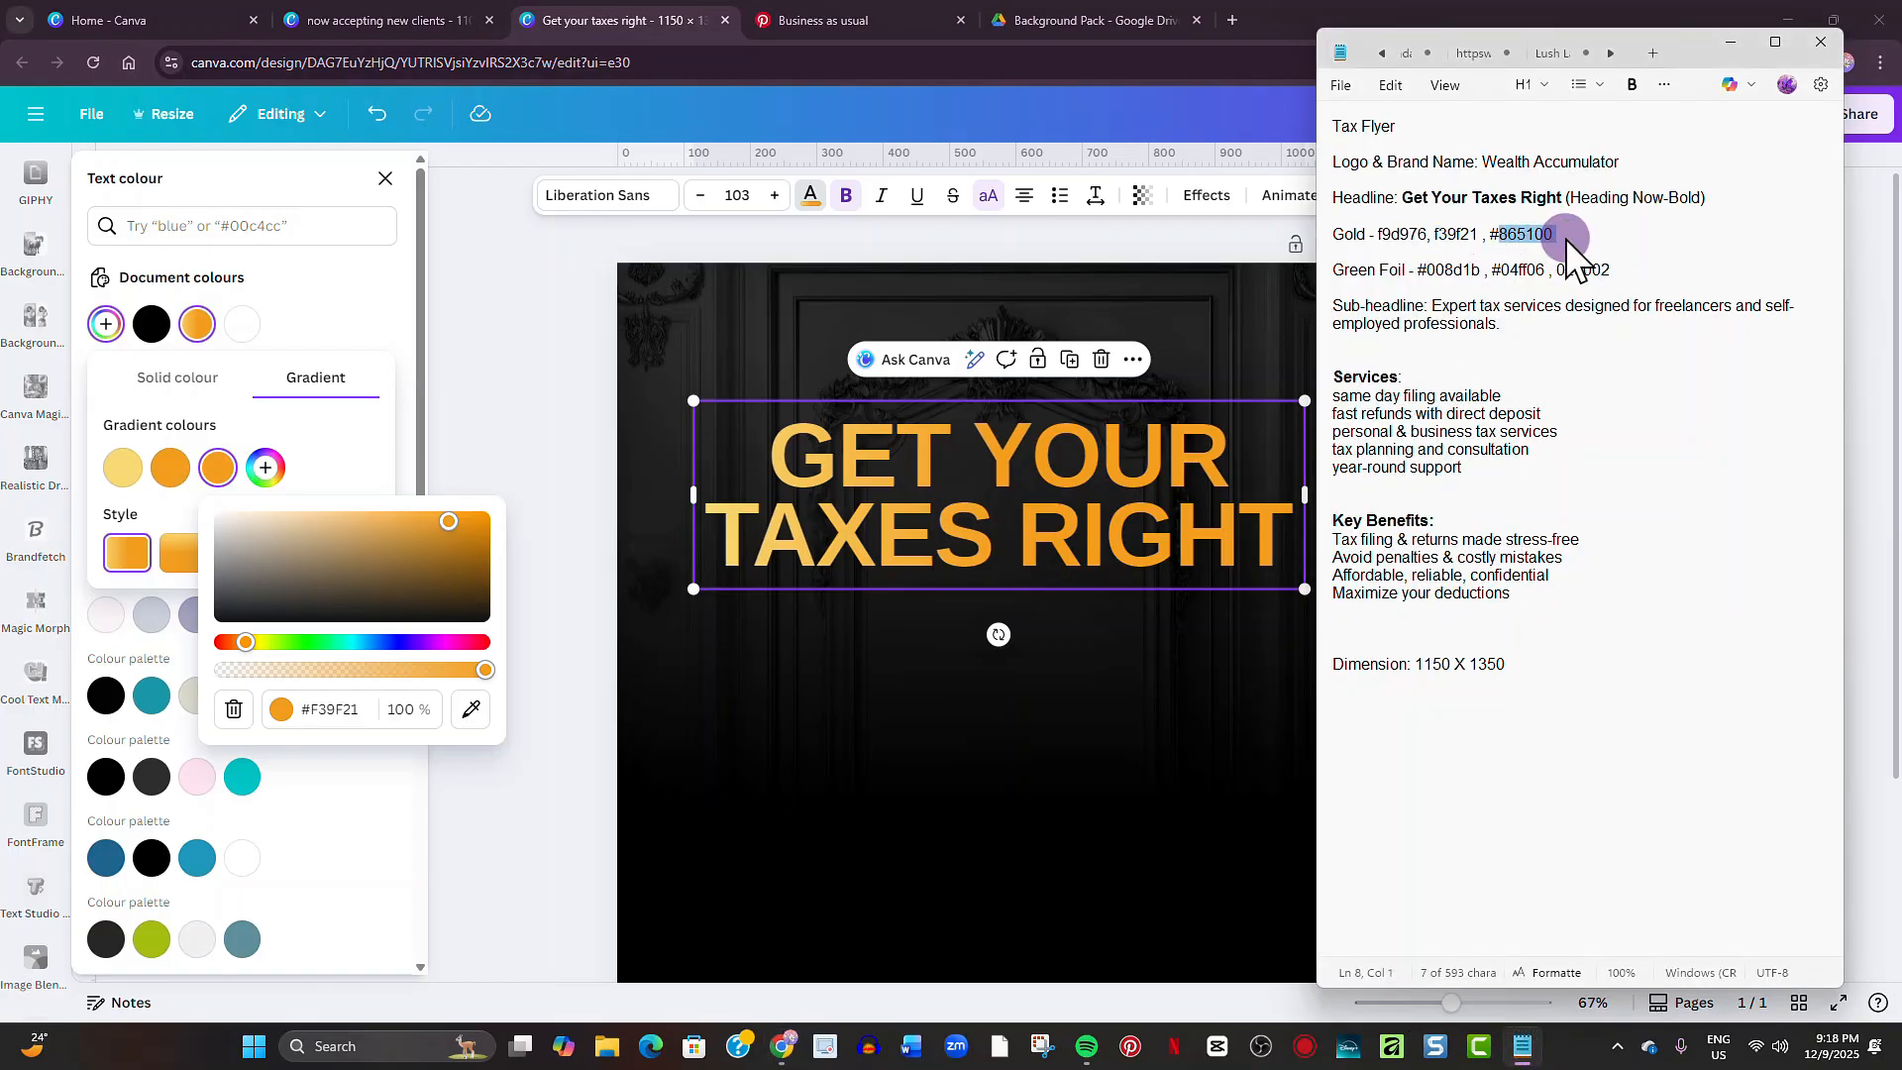